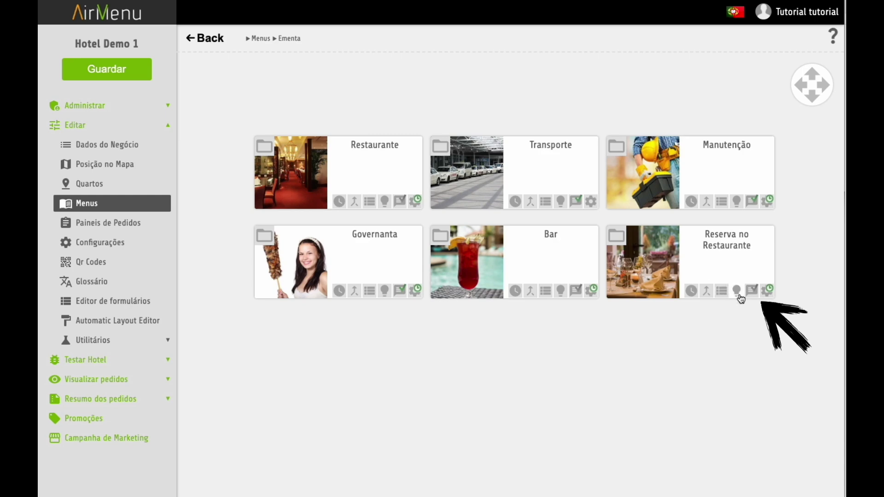
Add an action to the Reserva no Restaurante menu that sends orders to the Reservas panel, executed Ao preparar pedido agendado
{"action": "left_click", "coordinate": [751, 290]}
{"action": "left_click", "coordinate": [451, 283]}
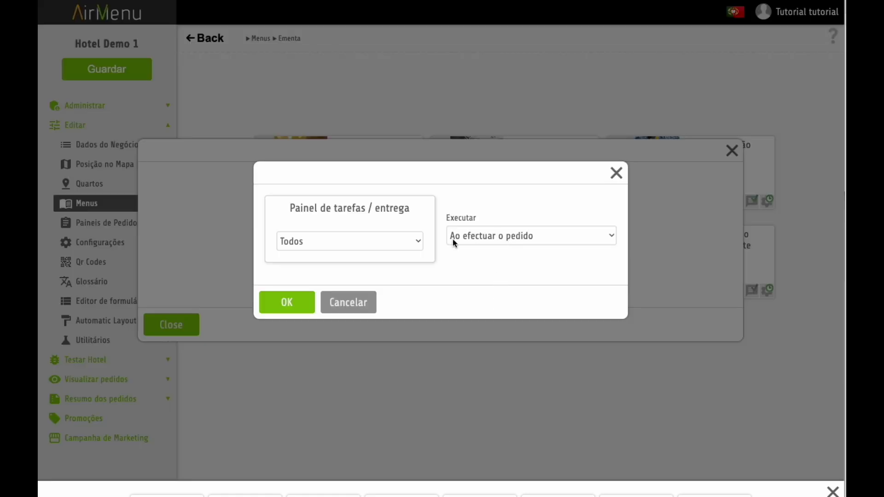
{"action": "left_click", "coordinate": [397, 241]}
{"action": "left_click", "coordinate": [351, 288]}
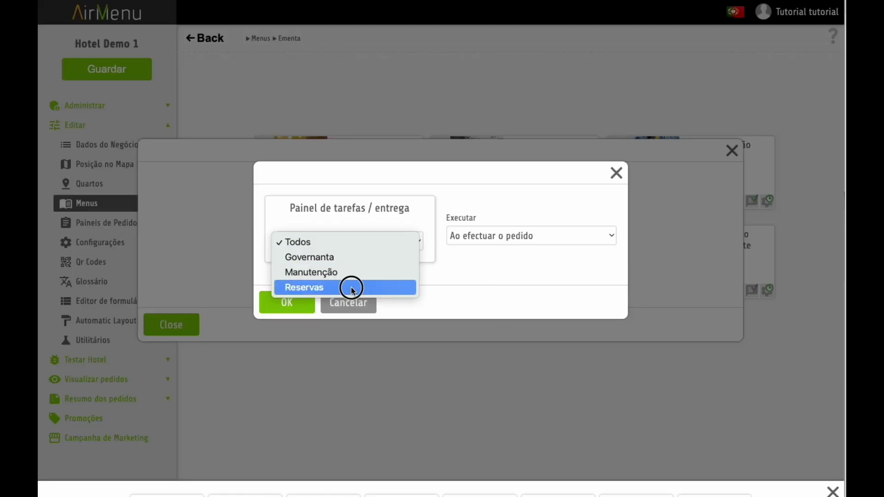
{"action": "left_click", "coordinate": [483, 237]}
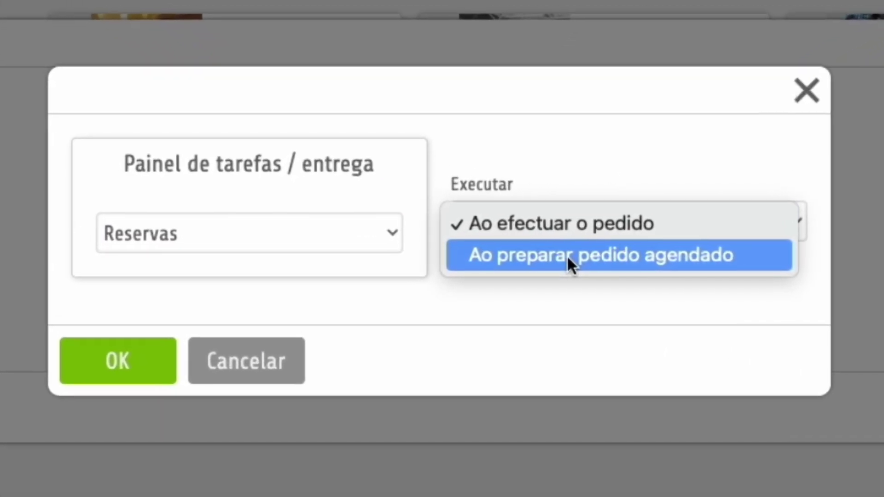
{"action": "left_click", "coordinate": [567, 260]}
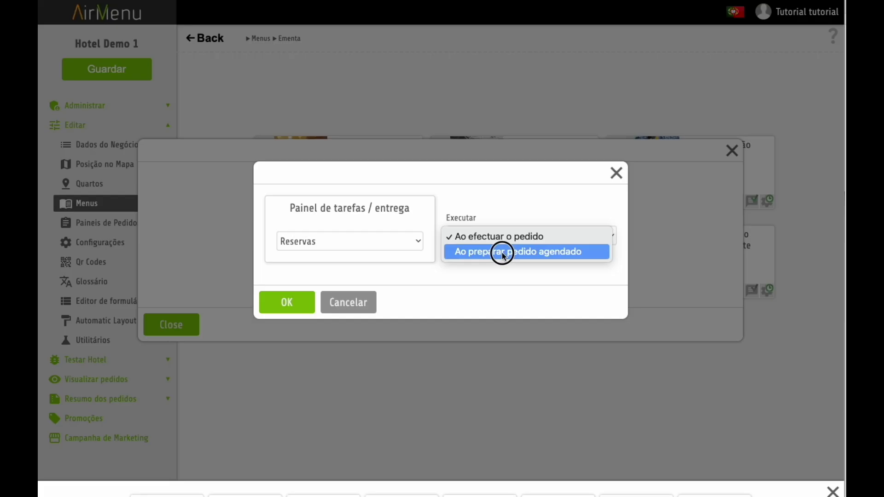
{"action": "left_click", "coordinate": [693, 270]}
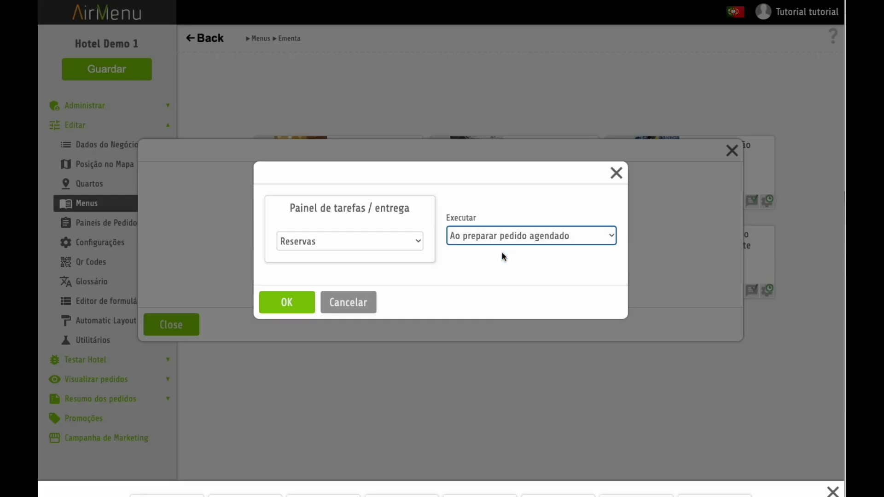
{"action": "left_click", "coordinate": [286, 304]}
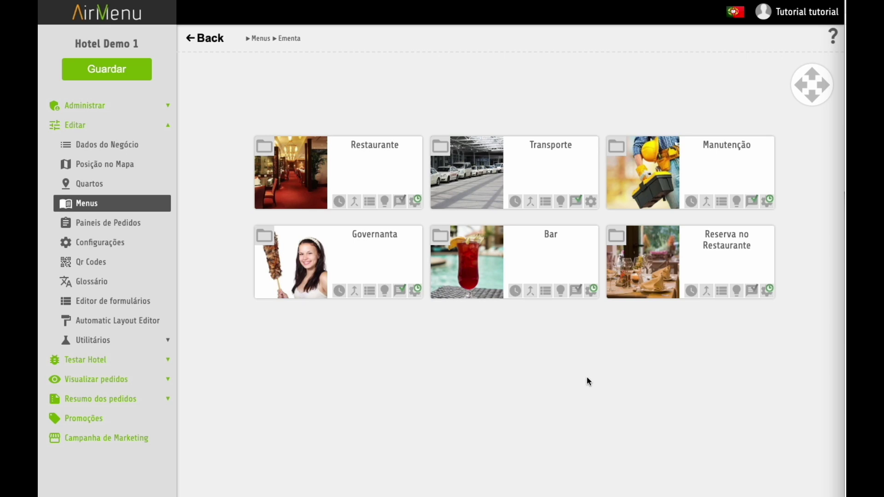
In the hotel's Configurações, set the booking mode to Periodic and enable Permitir apenas agendamento
{"action": "left_click", "coordinate": [106, 244]}
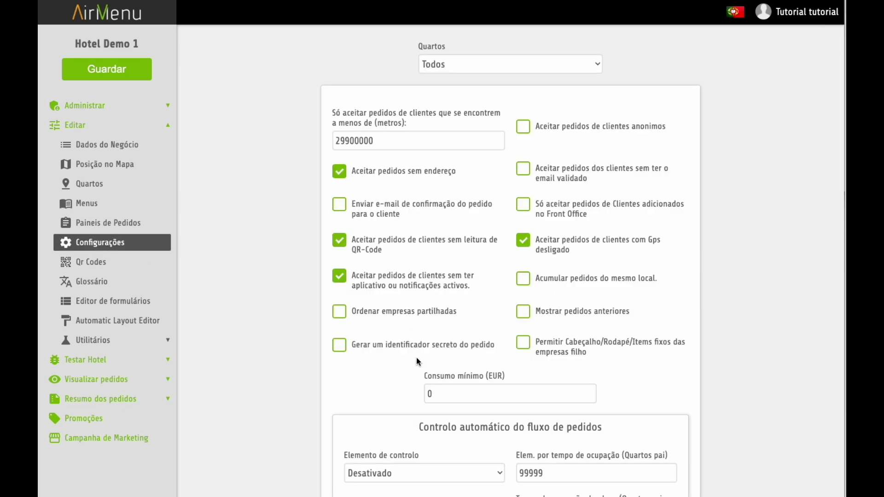
{"action": "scroll", "coordinate": [417, 361], "scroll_direction": "down", "scroll_amount": 8}
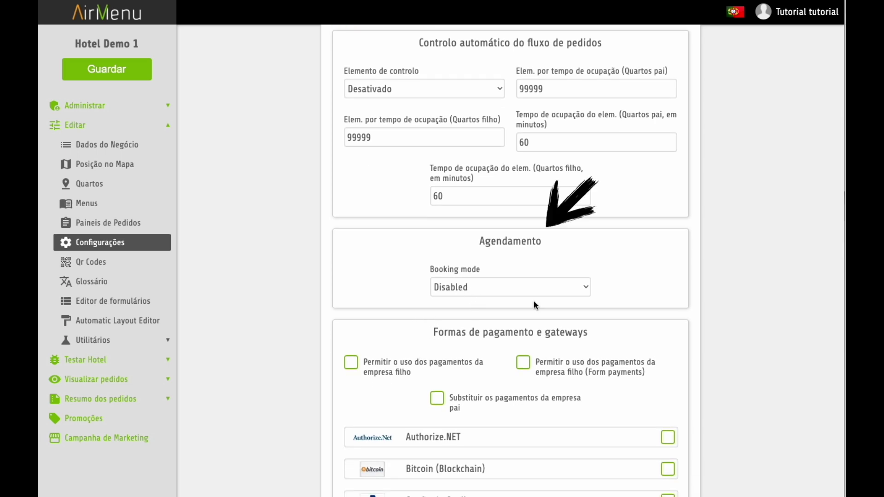
{"action": "left_click", "coordinate": [538, 291]}
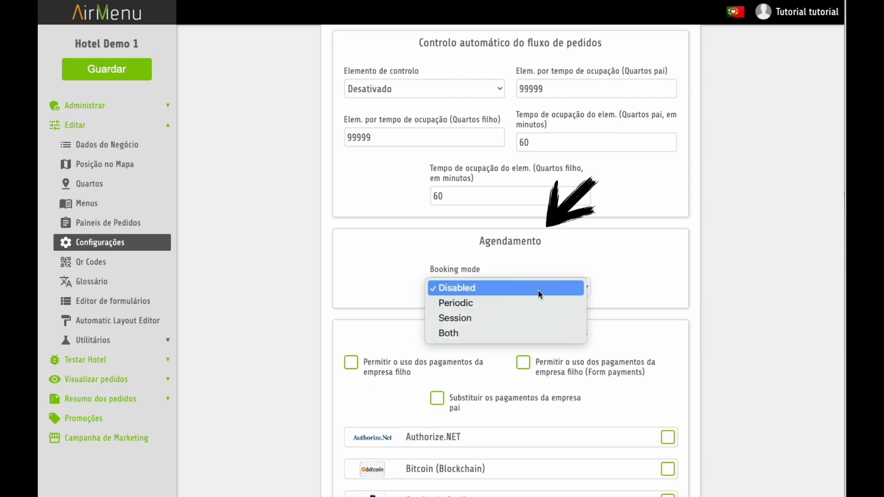
{"action": "left_click", "coordinate": [500, 305]}
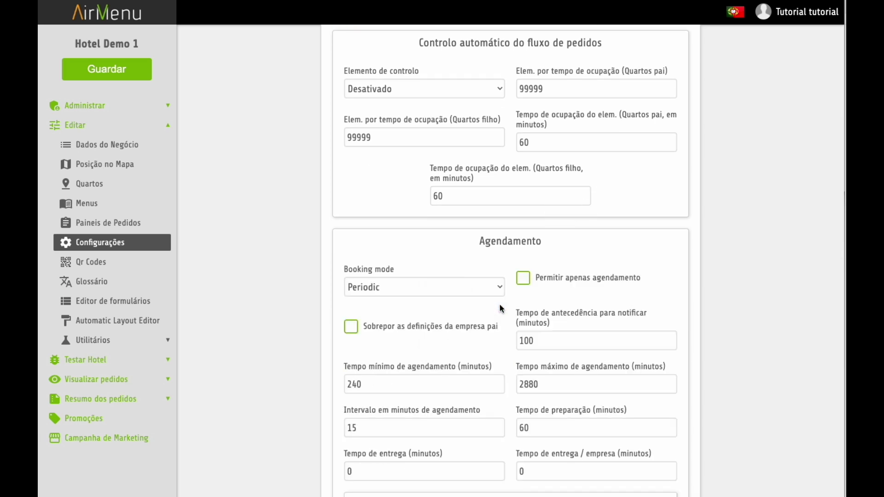
{"action": "scroll", "coordinate": [500, 308], "scroll_direction": "down", "scroll_amount": 2}
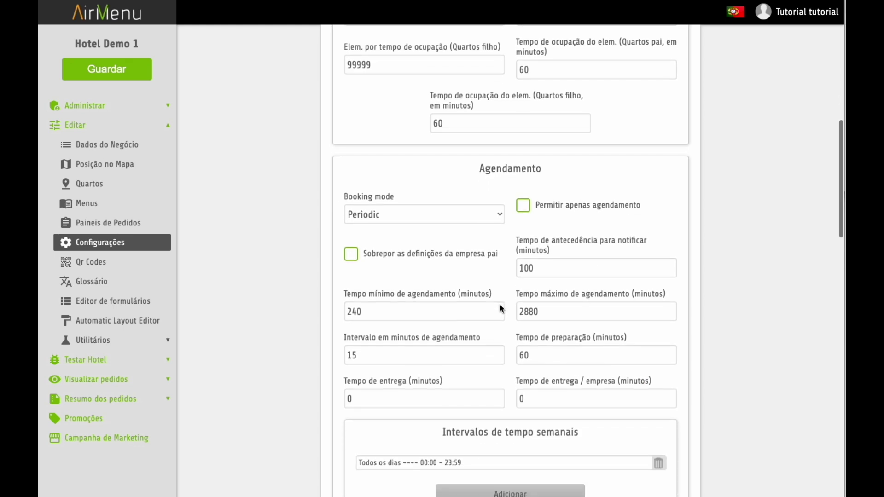
{"action": "left_click", "coordinate": [524, 207]}
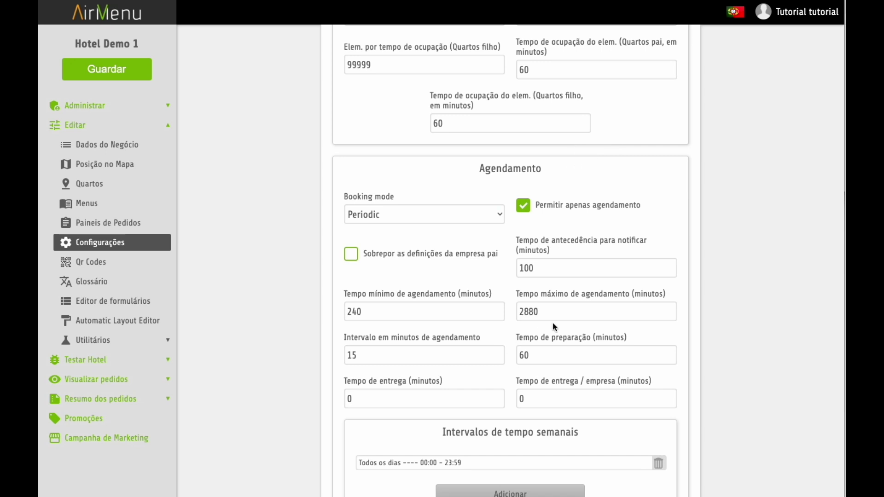
Add a weekly booking interval for every day from 17:00 to 23:59
{"action": "scroll", "coordinate": [524, 384], "scroll_direction": "down", "scroll_amount": 3}
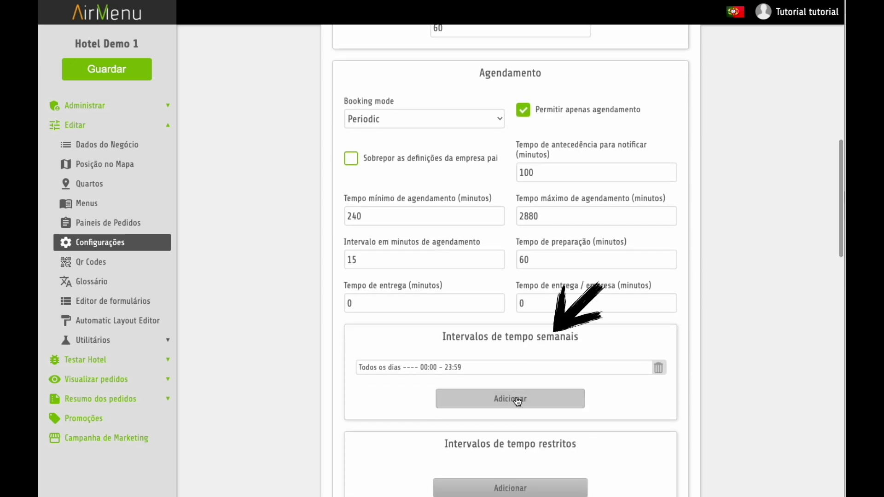
{"action": "left_click", "coordinate": [489, 410]}
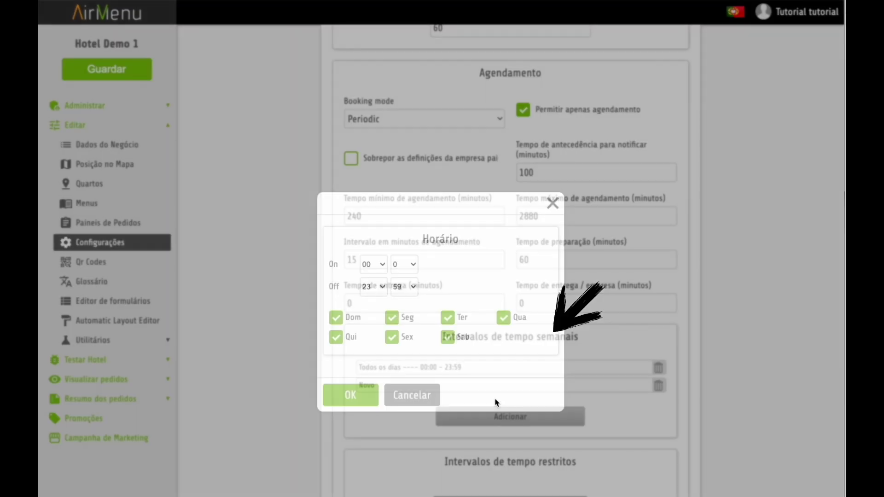
{"action": "left_click", "coordinate": [368, 264]}
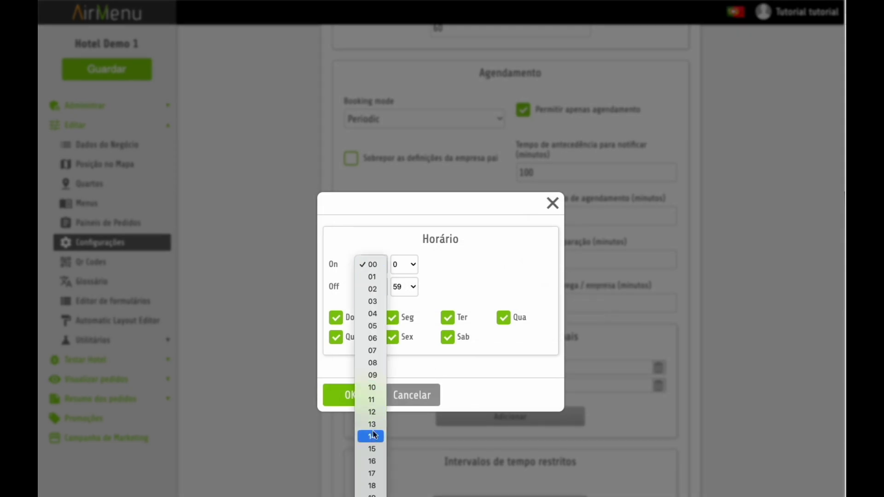
{"action": "left_click", "coordinate": [373, 474]}
{"action": "left_click", "coordinate": [352, 398]}
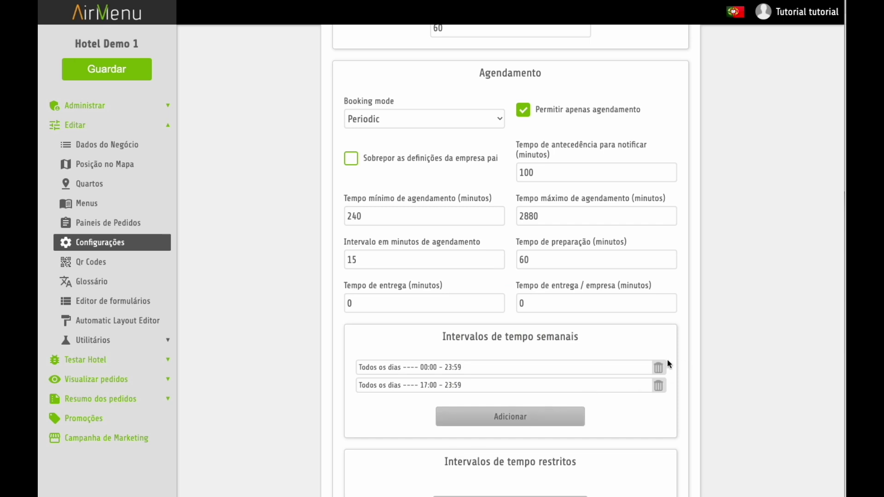
Delete the 00:00 - 23:59 weekly interval and save the hotel's configuration
{"action": "left_click", "coordinate": [658, 367]}
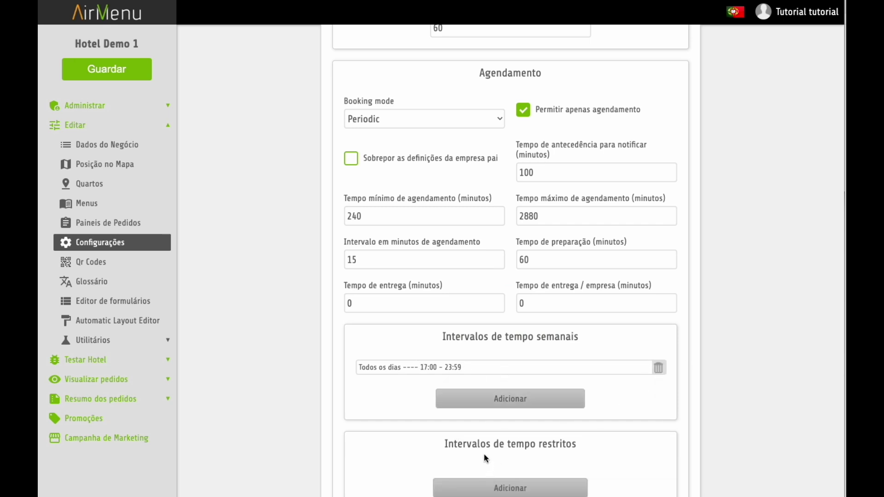
{"action": "scroll", "coordinate": [484, 454], "scroll_direction": "down", "scroll_amount": 4}
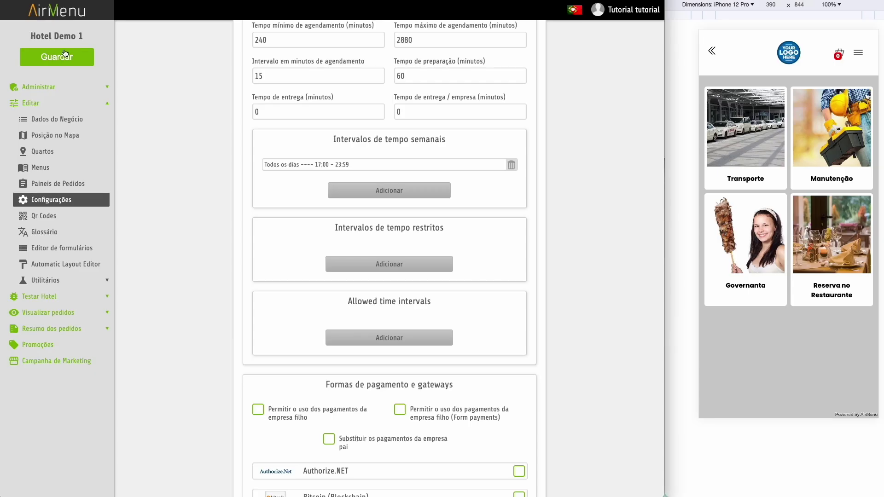
{"action": "left_click", "coordinate": [110, 68]}
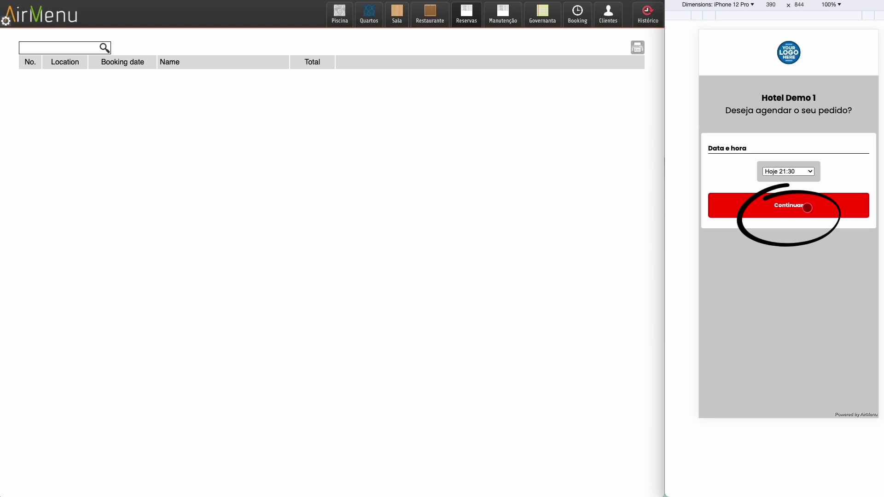
In the customer ordering view, start a scheduled order for Hoje 21:30 and add one 4 queijos pizza to it
{"action": "left_click", "coordinate": [807, 207]}
{"action": "scroll", "coordinate": [795, 262], "scroll_direction": "down", "scroll_amount": 3}
{"action": "scroll", "coordinate": [796, 262], "scroll_direction": "down", "scroll_amount": 6}
{"action": "left_click", "coordinate": [788, 240]}
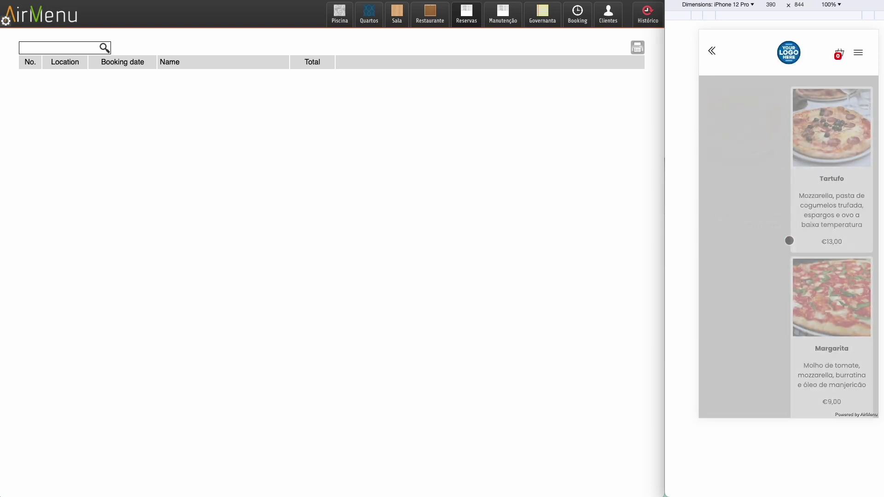
{"action": "left_click", "coordinate": [785, 237]}
{"action": "left_click", "coordinate": [798, 278]}
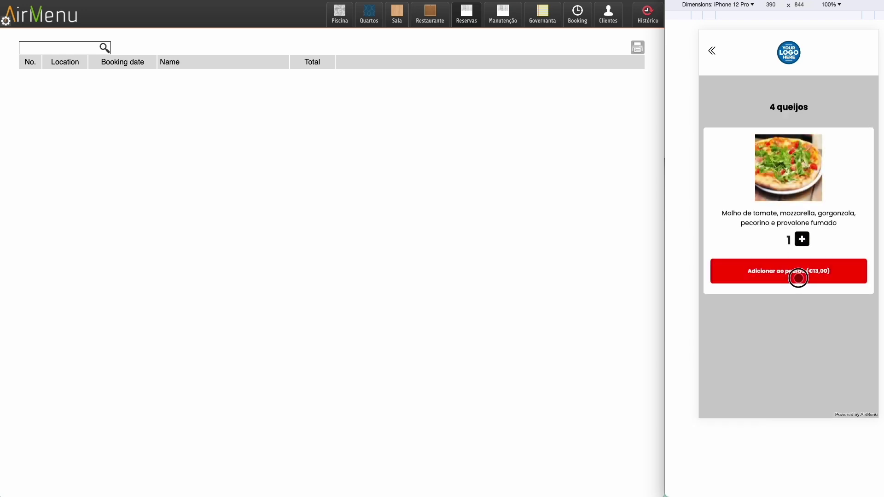
Confirm the order from the basket and acknowledge the scheduling notice
{"action": "left_click", "coordinate": [837, 54]}
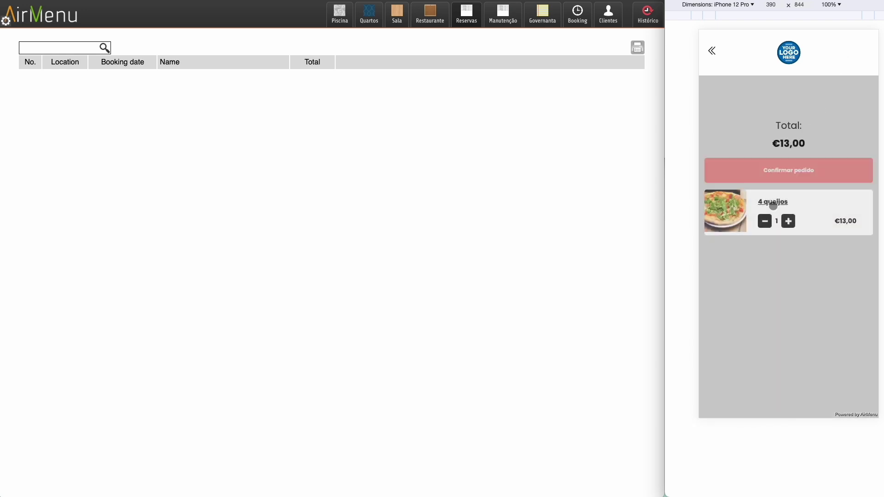
{"action": "left_click", "coordinate": [789, 177]}
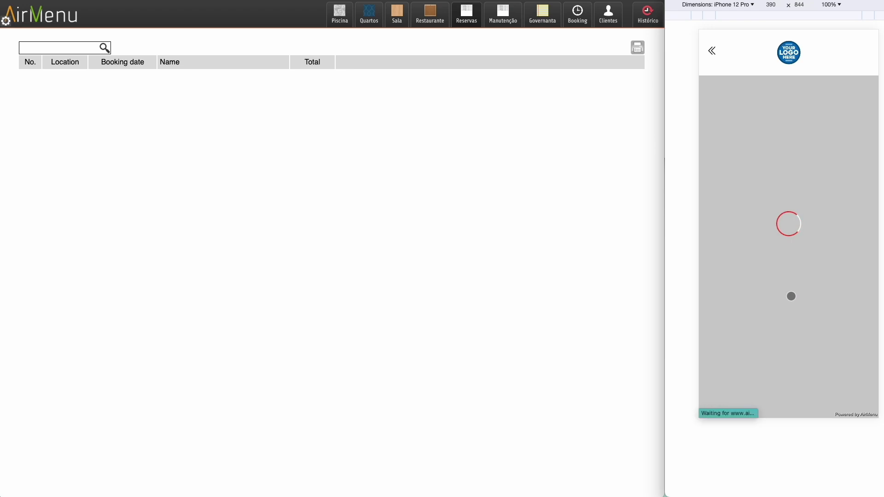
{"action": "left_click", "coordinate": [790, 241]}
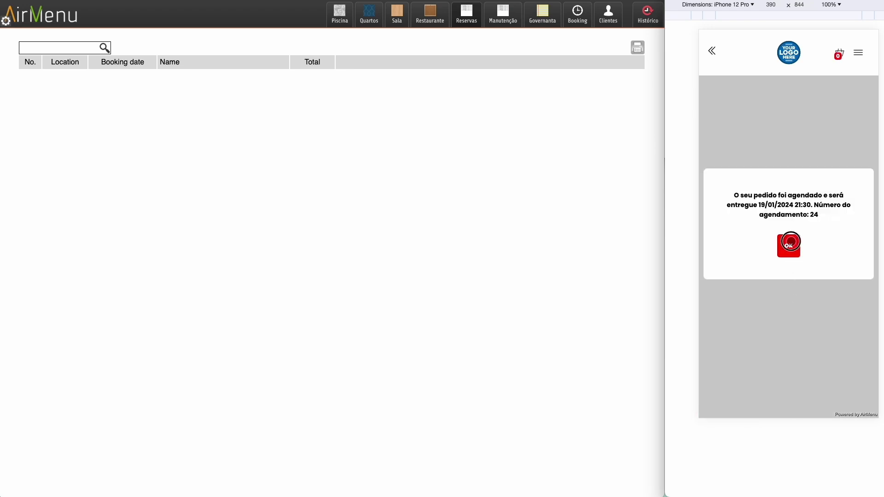
Return to the customer menu's main categories and open Reserva no Restaurante
{"action": "left_click", "coordinate": [712, 52]}
{"action": "left_click", "coordinate": [713, 52]}
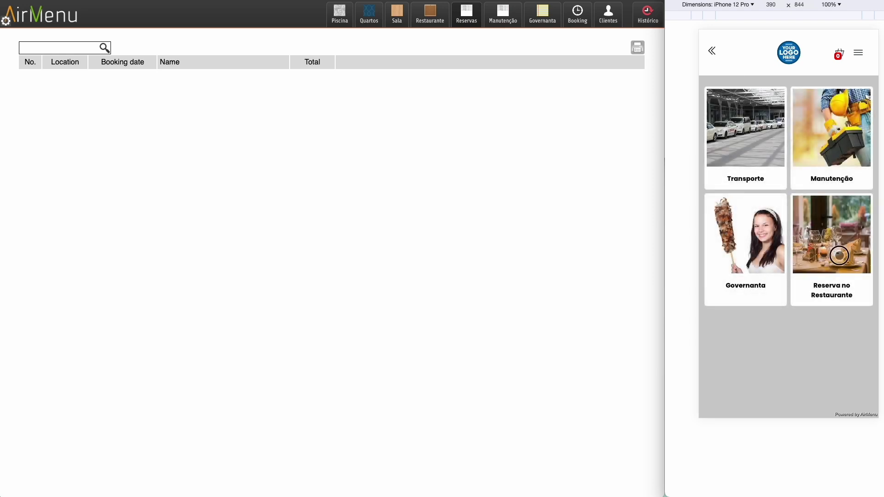
{"action": "left_click", "coordinate": [839, 255]}
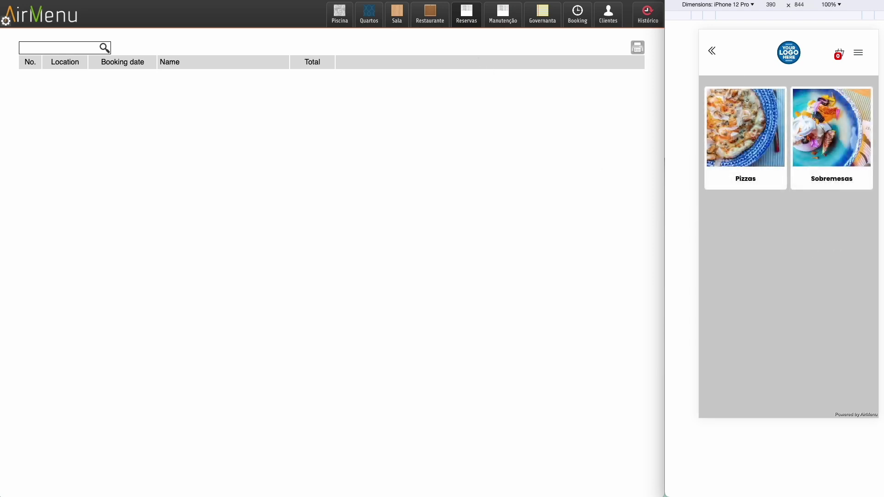
Switch to the AirMenu back office, set the booking notification lead time in Configurações to 10 minutes and save
{"action": "key", "text": "ctrl+Tab"}
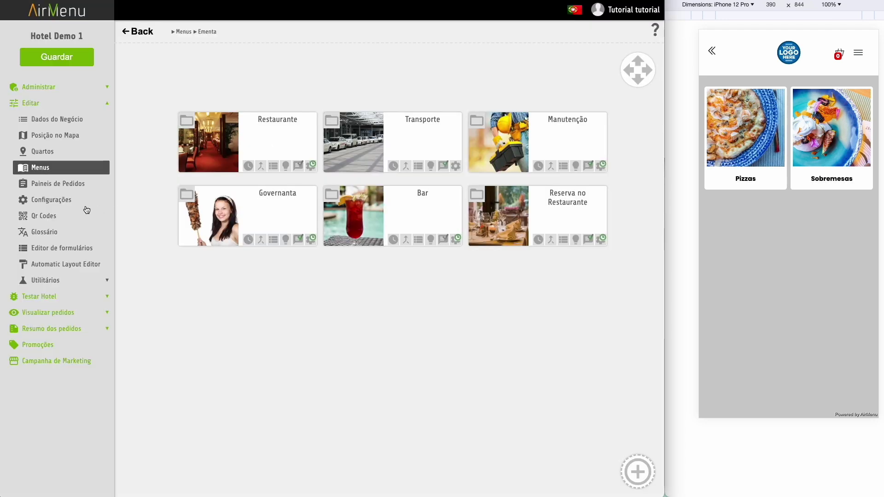
{"action": "left_click", "coordinate": [68, 203]}
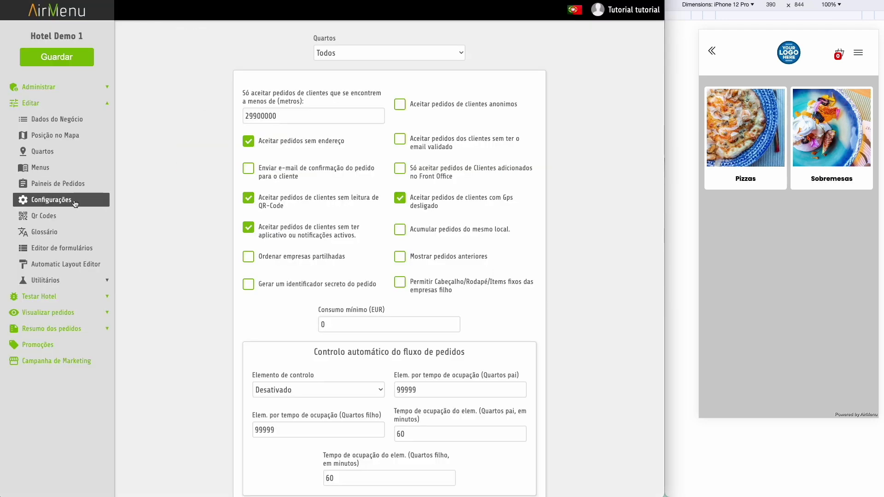
{"action": "scroll", "coordinate": [353, 271], "scroll_direction": "down", "scroll_amount": 3}
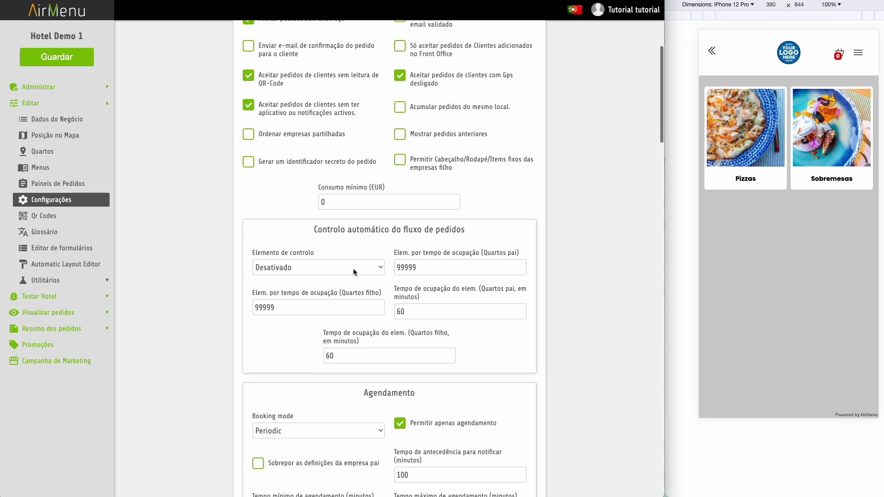
{"action": "scroll", "coordinate": [353, 269], "scroll_direction": "down", "scroll_amount": 6}
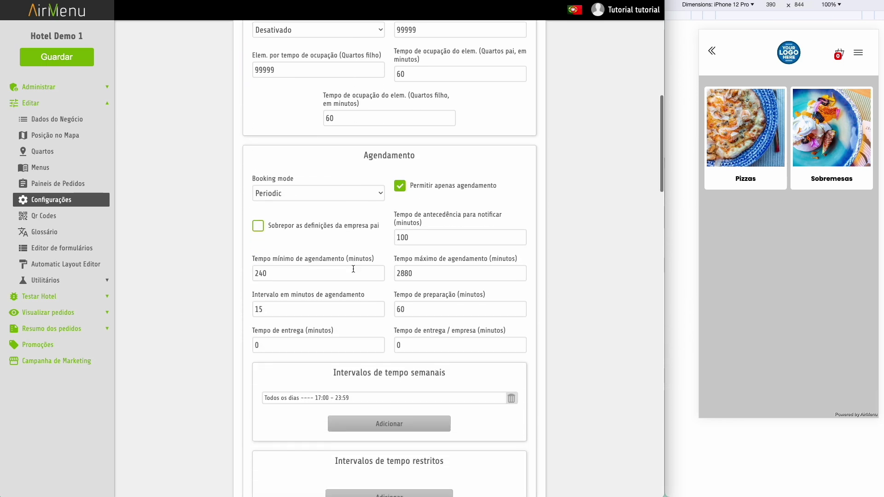
{"action": "left_click_drag", "start_coordinate": [420, 238], "coordinate": [387, 237]}
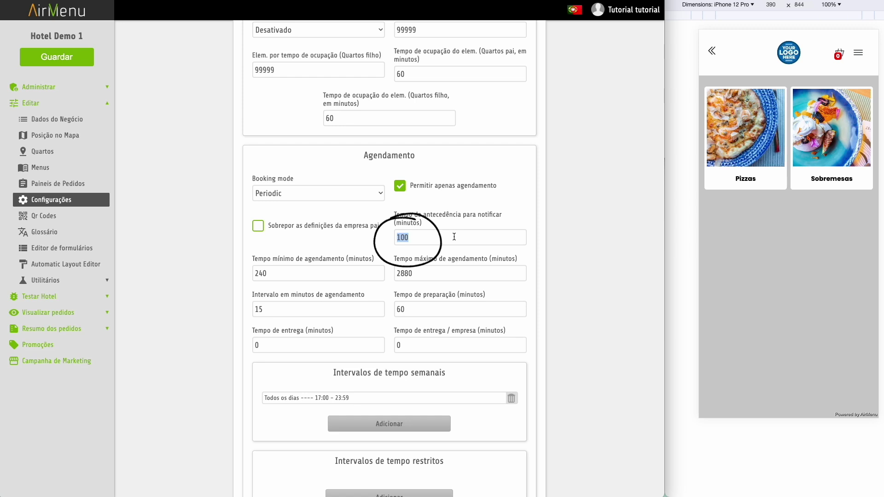
{"action": "type", "text": "10"}
{"action": "left_click", "coordinate": [68, 61]}
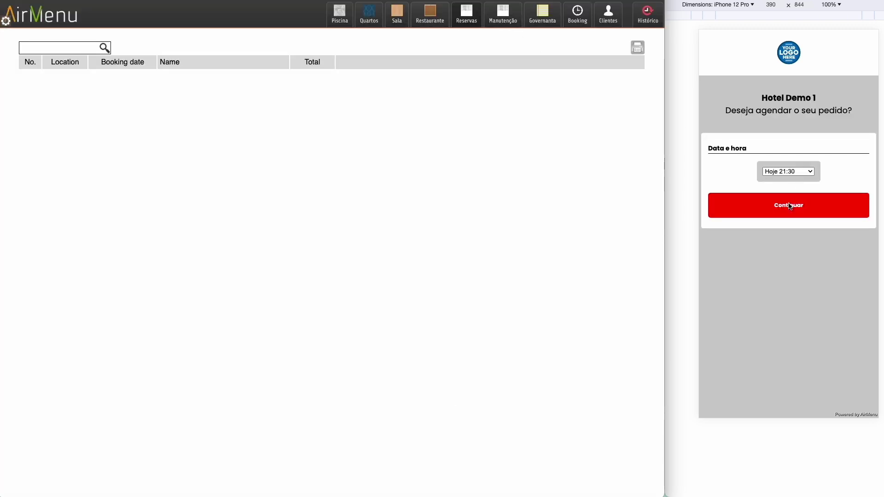
In the customer ordering view, schedule a new order for Hoje 21:30 and choose room 1007 as the location
{"action": "left_click", "coordinate": [790, 205]}
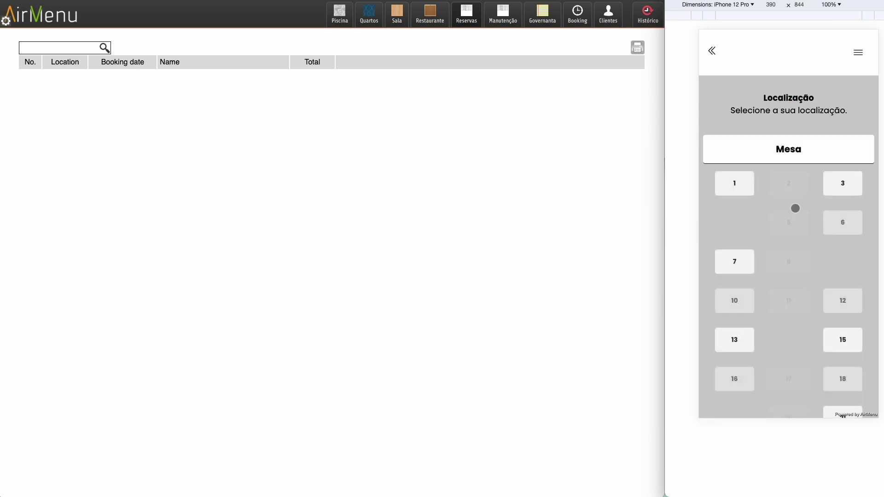
{"action": "scroll", "coordinate": [793, 228], "scroll_direction": "down", "scroll_amount": 10}
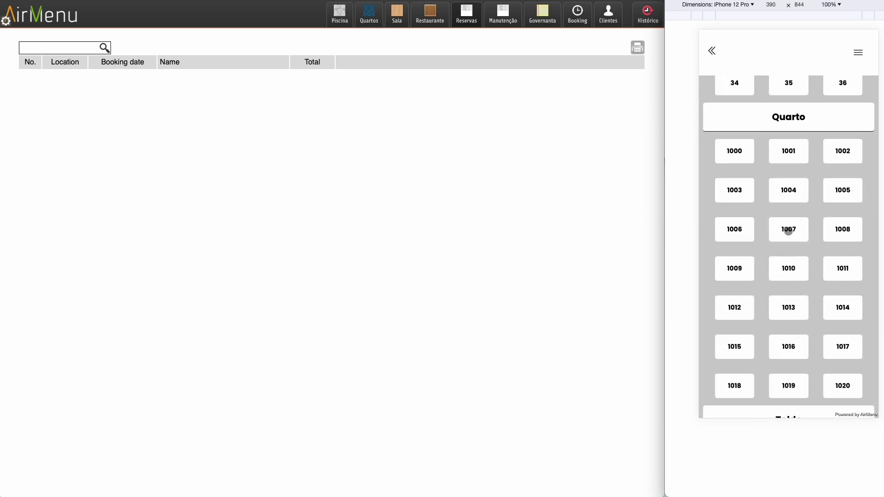
{"action": "left_click", "coordinate": [788, 229]}
Add a 4 queijos pizza to the scheduled order and confirm it from the basket
{"action": "left_click", "coordinate": [755, 179]}
{"action": "left_click", "coordinate": [762, 200]}
{"action": "left_click", "coordinate": [791, 269]}
{"action": "left_click", "coordinate": [838, 53]}
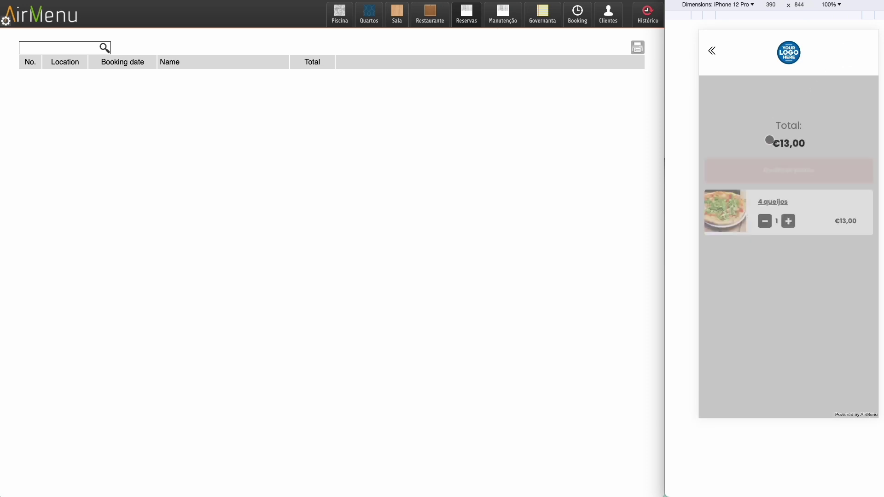
{"action": "left_click", "coordinate": [782, 171]}
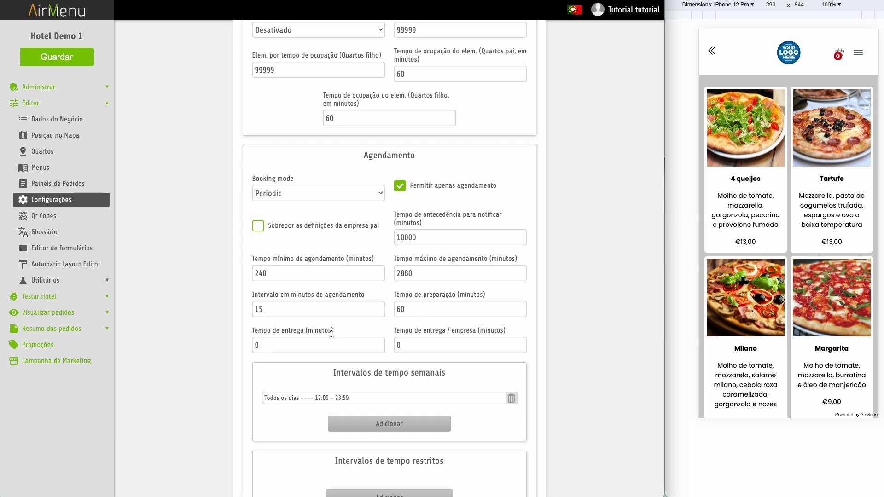
Set the hotel's general Booking mode under Agendamento in Configurações to Disabled
{"action": "scroll", "coordinate": [331, 333], "scroll_direction": "down", "scroll_amount": 1}
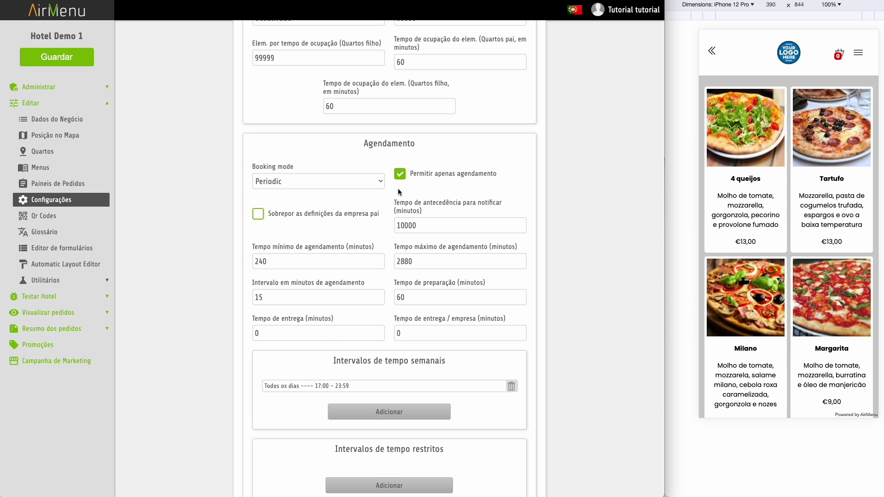
{"action": "left_click", "coordinate": [366, 183]}
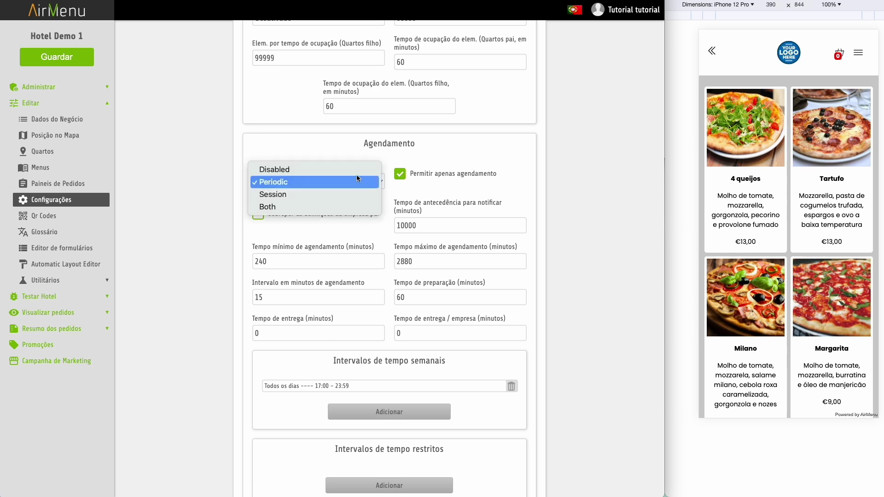
{"action": "left_click", "coordinate": [348, 169]}
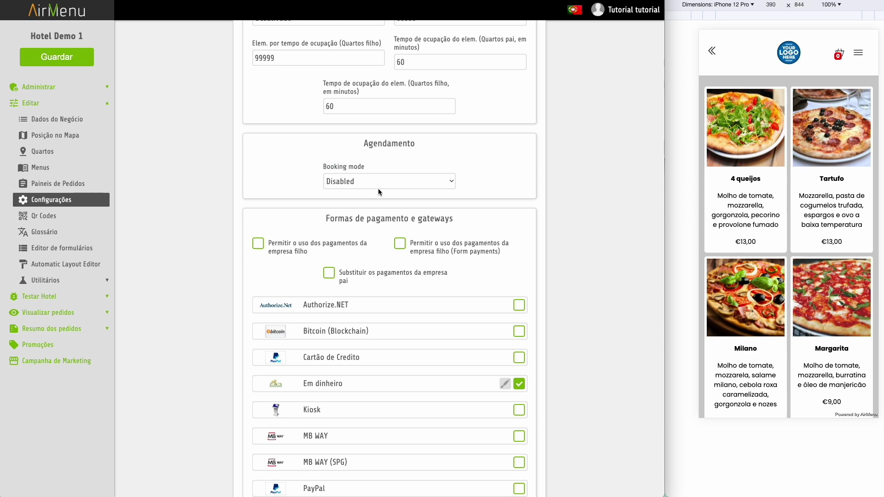
Open the partial scheduling of the Reserva no Restaurante menu category and set its Tipo to Substituir o agendamento
{"action": "left_click", "coordinate": [42, 167]}
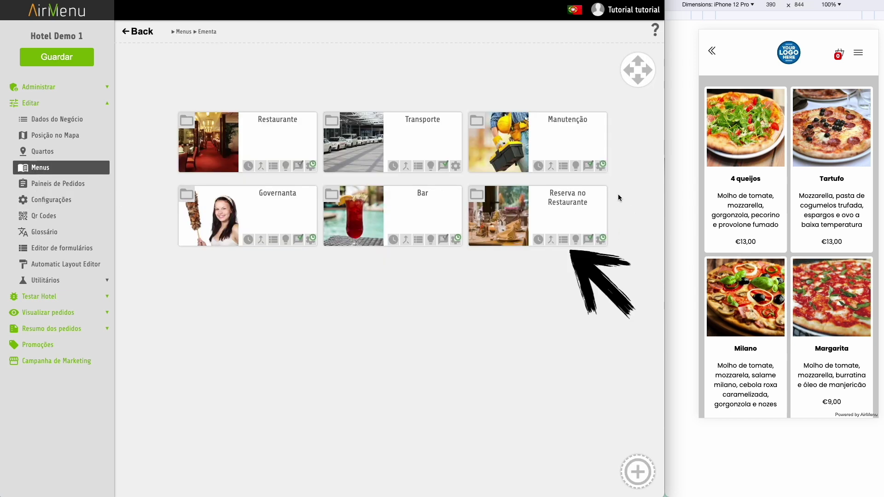
{"action": "left_click", "coordinate": [540, 240]}
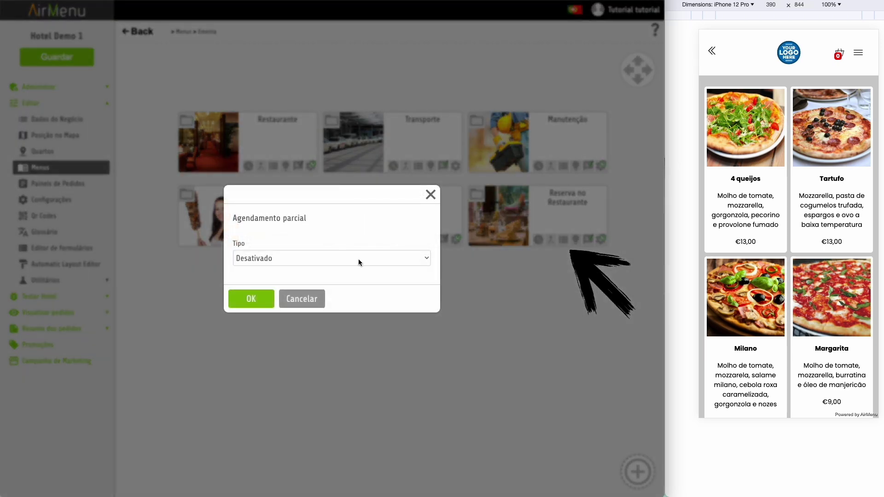
{"action": "left_click", "coordinate": [357, 257]}
{"action": "left_click", "coordinate": [327, 295]}
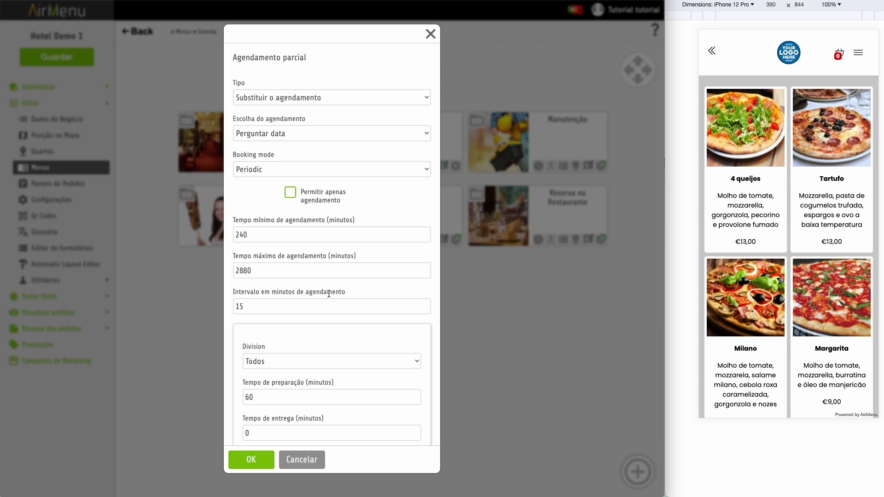
{"action": "scroll", "coordinate": [315, 346], "scroll_direction": "down", "scroll_amount": 5}
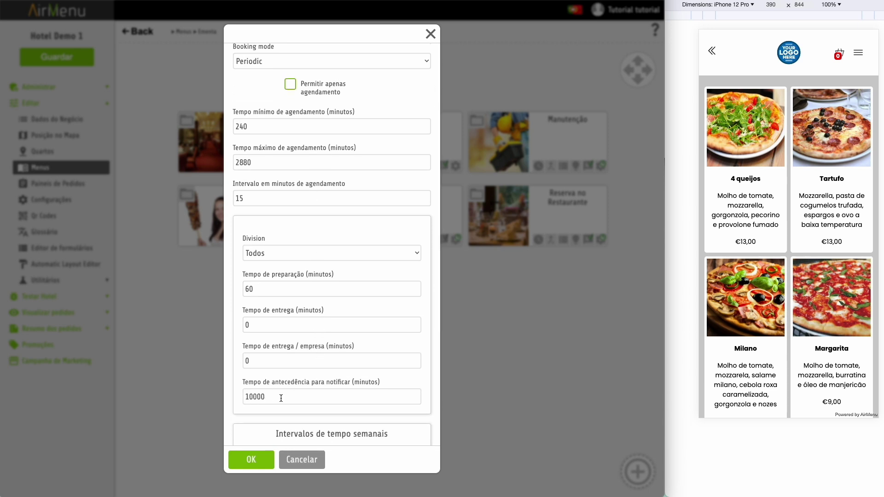
{"action": "scroll", "coordinate": [316, 308], "scroll_direction": "up", "scroll_amount": 5}
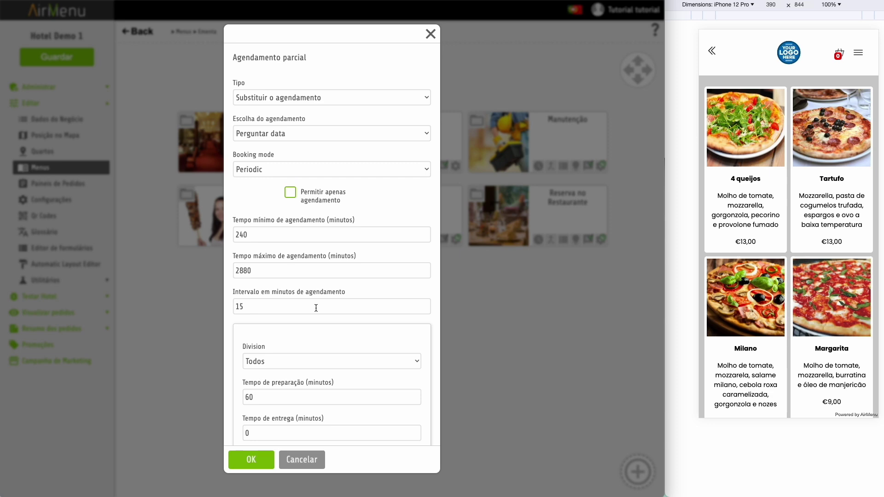
Add a weekly time interval from 20:00 to 23:59 for Dom, Seg, Qui, Sex and Sab
{"action": "scroll", "coordinate": [316, 308], "scroll_direction": "down", "scroll_amount": 12}
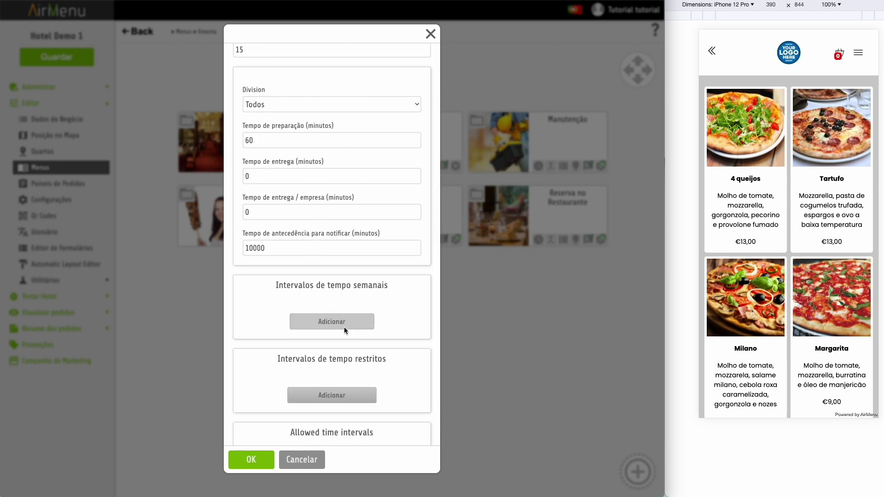
{"action": "left_click", "coordinate": [345, 330]}
{"action": "left_click", "coordinate": [277, 221]}
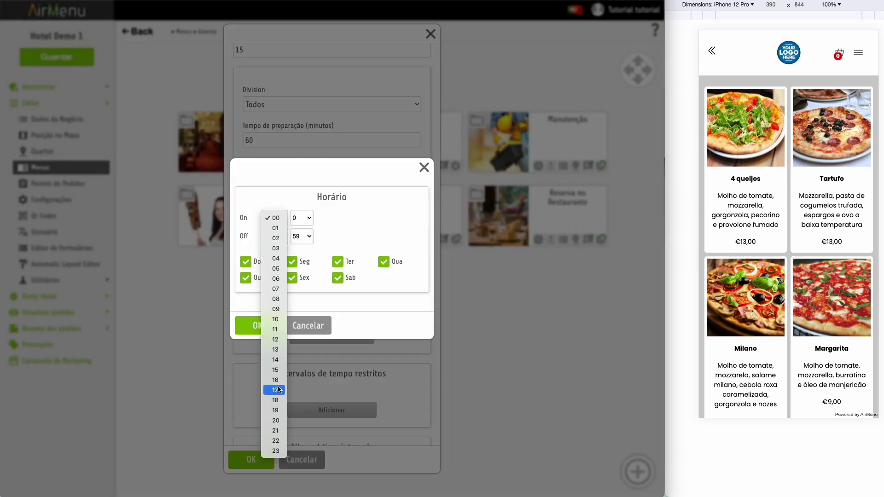
{"action": "left_click", "coordinate": [278, 413]}
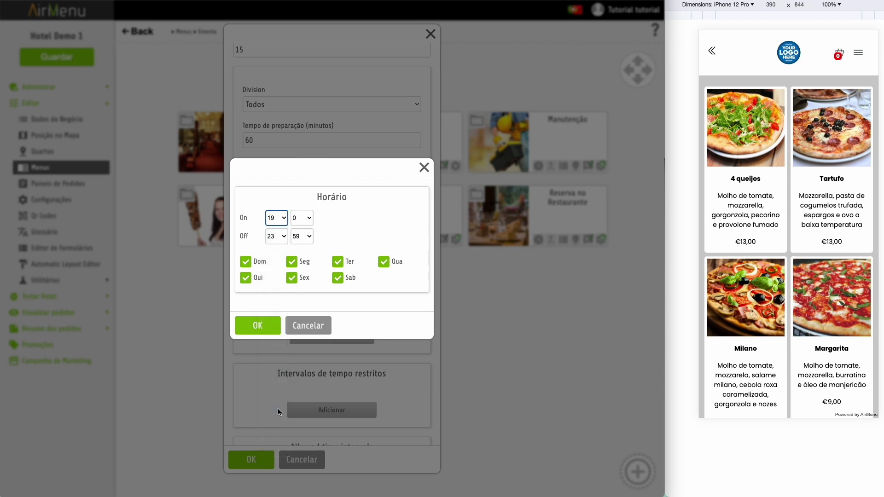
{"action": "left_click", "coordinate": [283, 221]}
{"action": "left_click", "coordinate": [278, 233]}
{"action": "left_click", "coordinate": [337, 262]}
{"action": "left_click", "coordinate": [257, 327]}
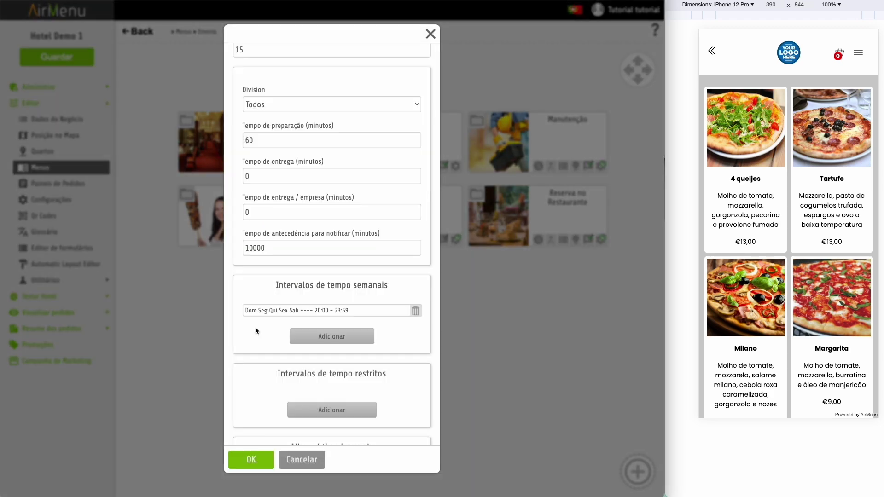
Add a restricted time interval with end date 25/12/2024 and end hour 23
{"action": "left_click", "coordinate": [344, 346]}
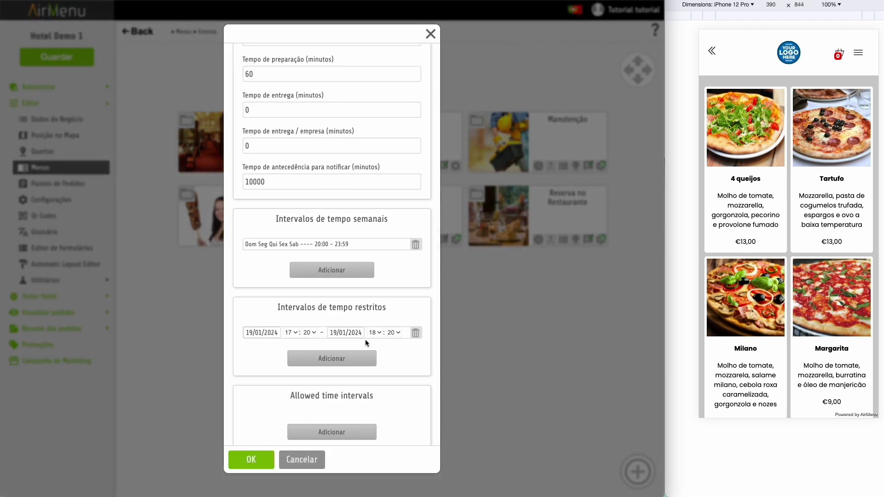
{"action": "left_click", "coordinate": [360, 333]}
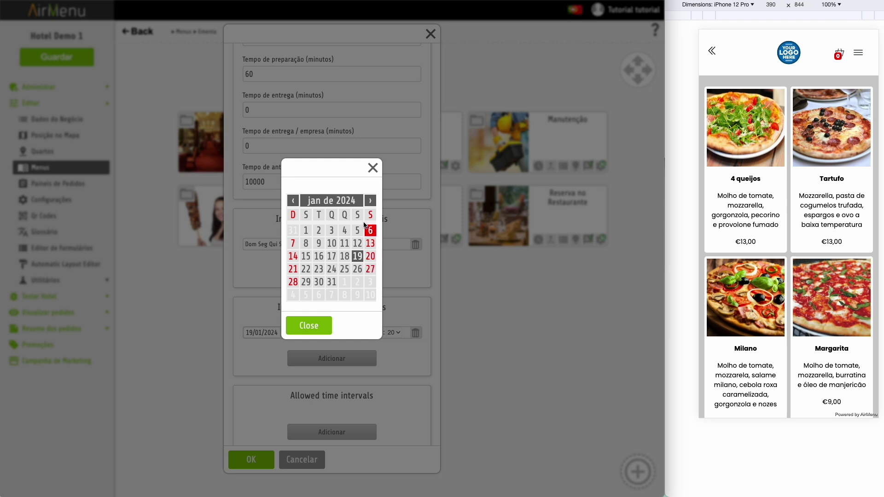
{"action": "left_click", "coordinate": [369, 201]}
{"action": "left_click", "coordinate": [369, 202]}
{"action": "left_click", "coordinate": [369, 202]}
{"action": "left_click", "coordinate": [369, 202]}
{"action": "left_click", "coordinate": [369, 202]}
{"action": "left_click", "coordinate": [369, 202]}
{"action": "left_click", "coordinate": [369, 201]}
{"action": "left_click", "coordinate": [369, 201]}
{"action": "left_click", "coordinate": [369, 202]}
{"action": "left_click", "coordinate": [369, 201]}
{"action": "left_click", "coordinate": [369, 202]}
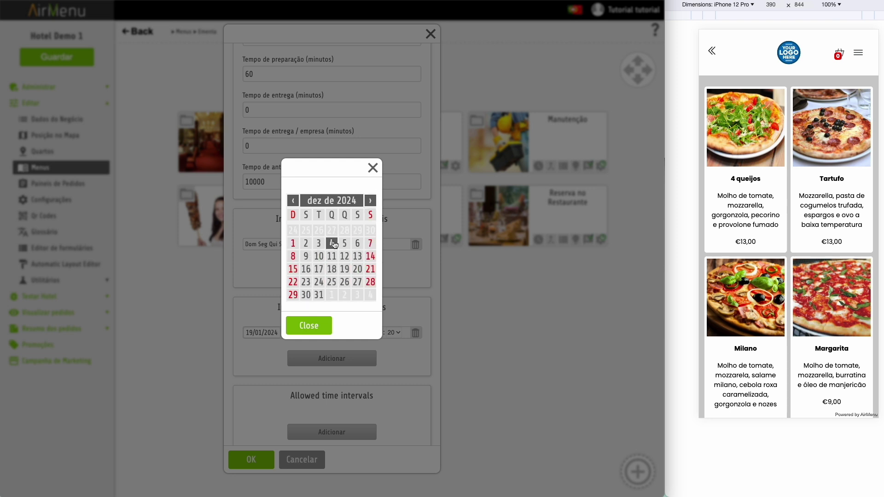
{"action": "left_click", "coordinate": [357, 287]}
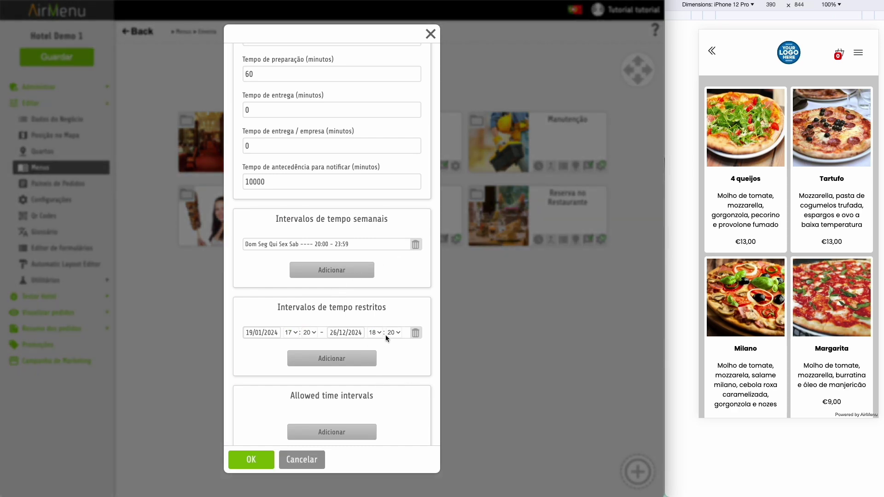
{"action": "left_click", "coordinate": [352, 334]}
{"action": "left_click", "coordinate": [332, 287]}
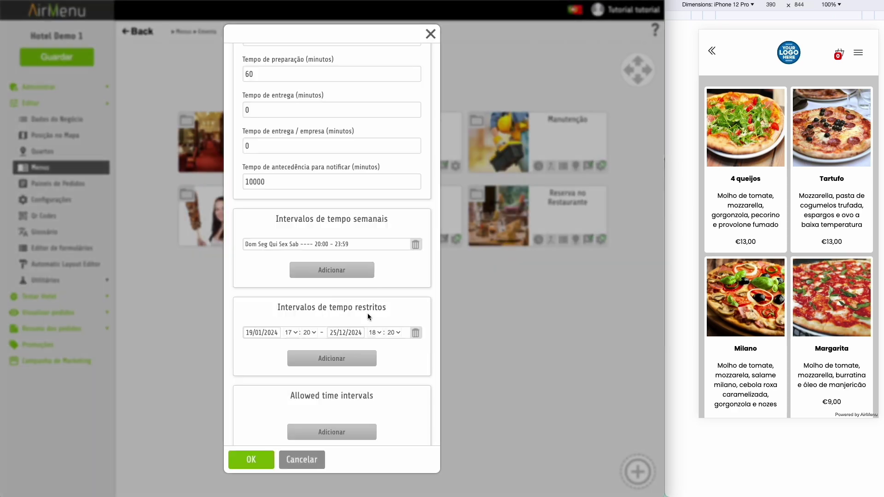
{"action": "left_click", "coordinate": [383, 333]}
{"action": "left_click", "coordinate": [374, 386]}
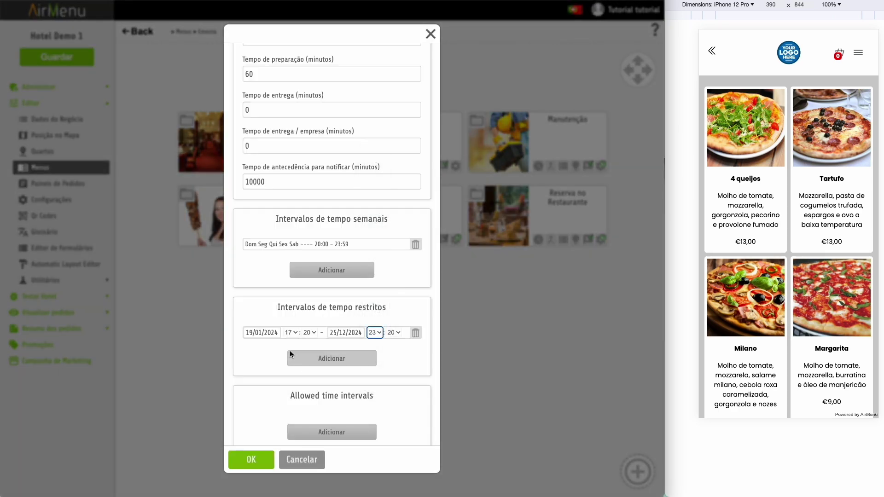
Set the restricted interval's start date to 25/12/2024, change its start hour, and save the partial scheduling
{"action": "left_click", "coordinate": [270, 330]}
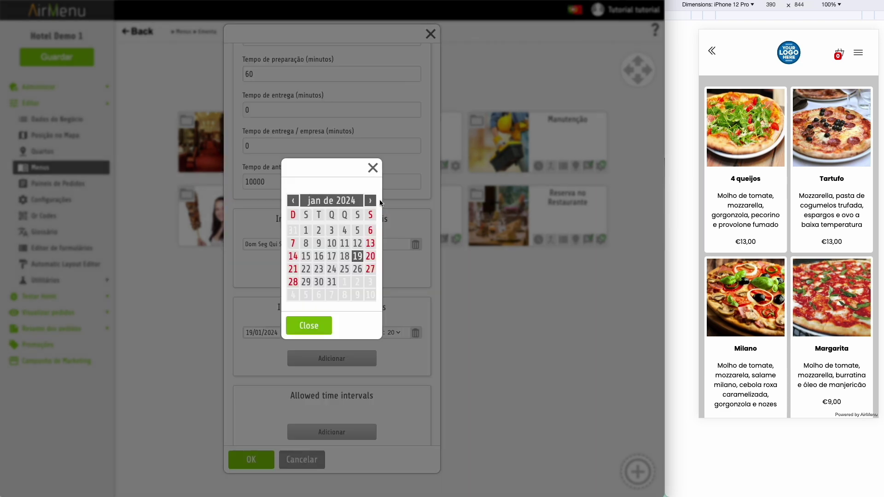
{"action": "left_click", "coordinate": [370, 201]}
{"action": "left_click", "coordinate": [370, 201]}
{"action": "left_click", "coordinate": [371, 201]}
{"action": "left_click", "coordinate": [371, 201]}
{"action": "left_click", "coordinate": [370, 201]}
{"action": "left_click", "coordinate": [331, 281]}
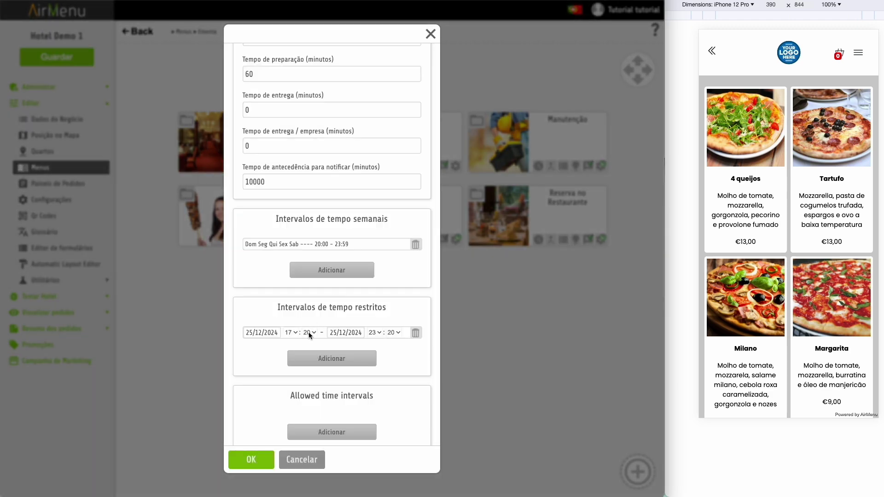
{"action": "left_click", "coordinate": [293, 331]}
{"action": "left_click", "coordinate": [293, 201]}
{"action": "left_click", "coordinate": [252, 461]}
{"action": "left_click", "coordinate": [65, 55]}
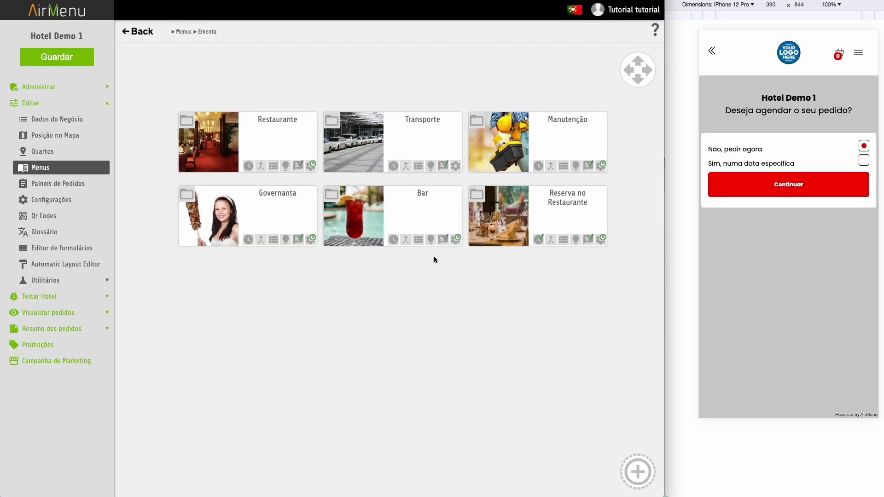
Enable Permitir apenas agendamento in the partial scheduling of Reserva no Restaurante and save
{"action": "left_click", "coordinate": [538, 240]}
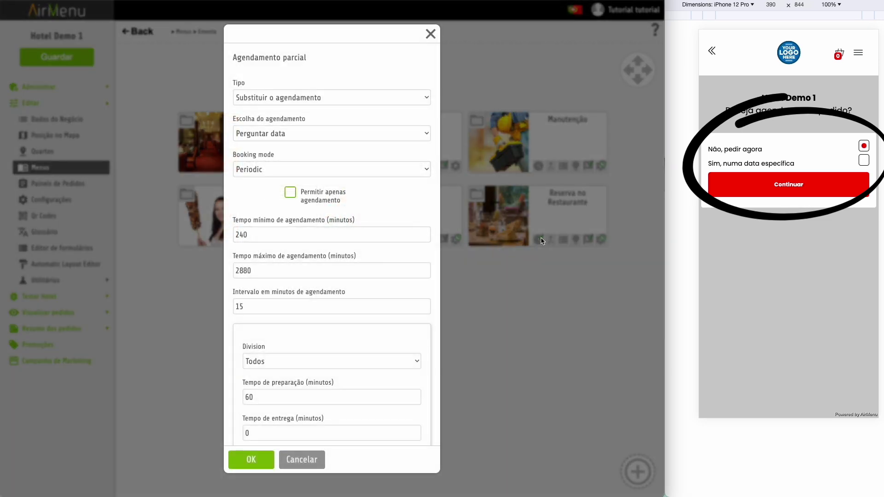
{"action": "left_click", "coordinate": [290, 194]}
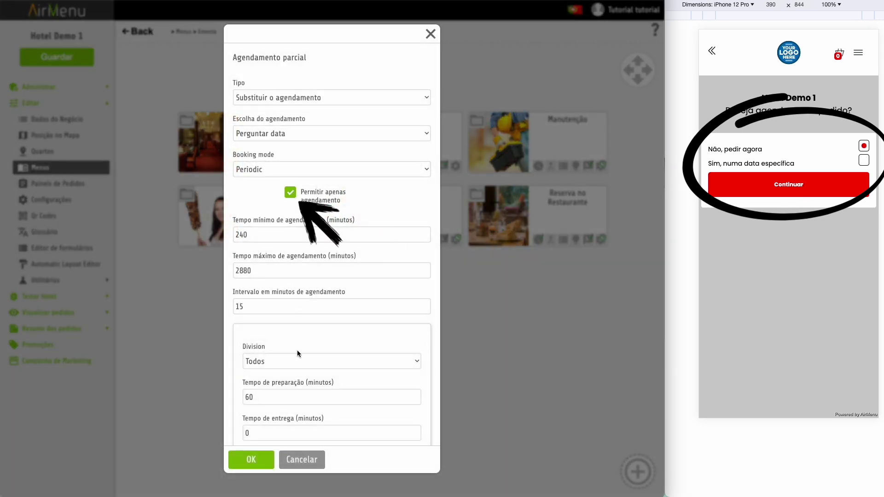
{"action": "left_click", "coordinate": [255, 460]}
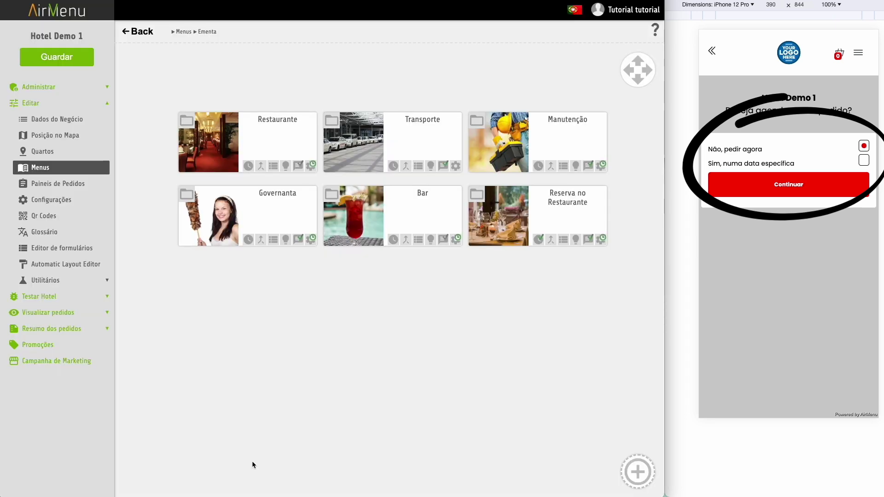
{"action": "left_click", "coordinate": [56, 62]}
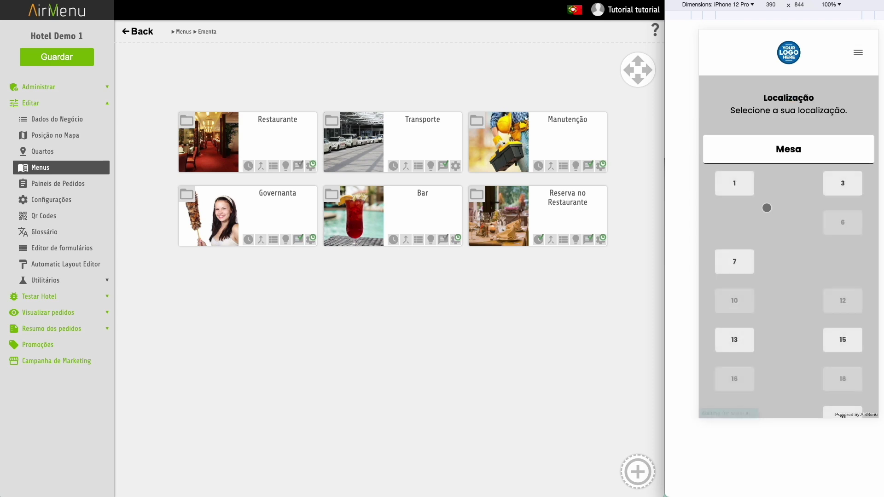
In the customer view, choose room 1013, open Reserva no Restaurante for 19/01/2024 21:30 and open the Pizzas category
{"action": "scroll", "coordinate": [767, 207], "scroll_direction": "down", "scroll_amount": 5}
{"action": "scroll", "coordinate": [767, 207], "scroll_direction": "down", "scroll_amount": 7}
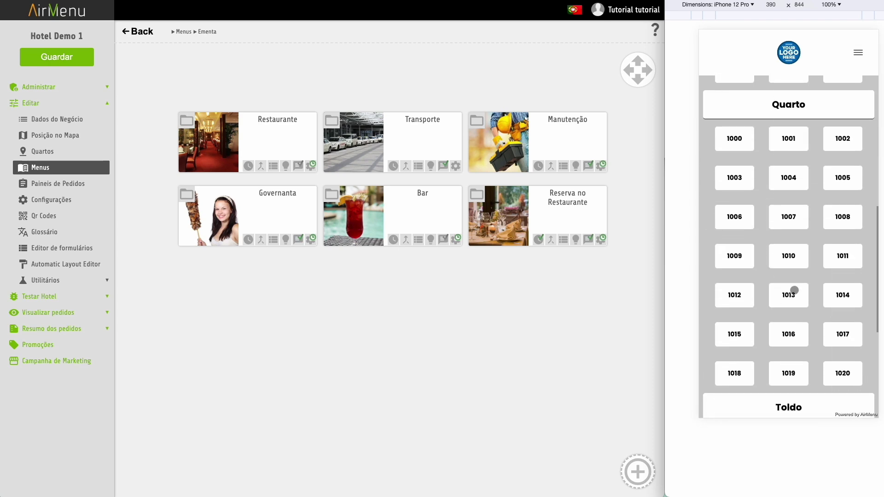
{"action": "left_click", "coordinate": [793, 298]}
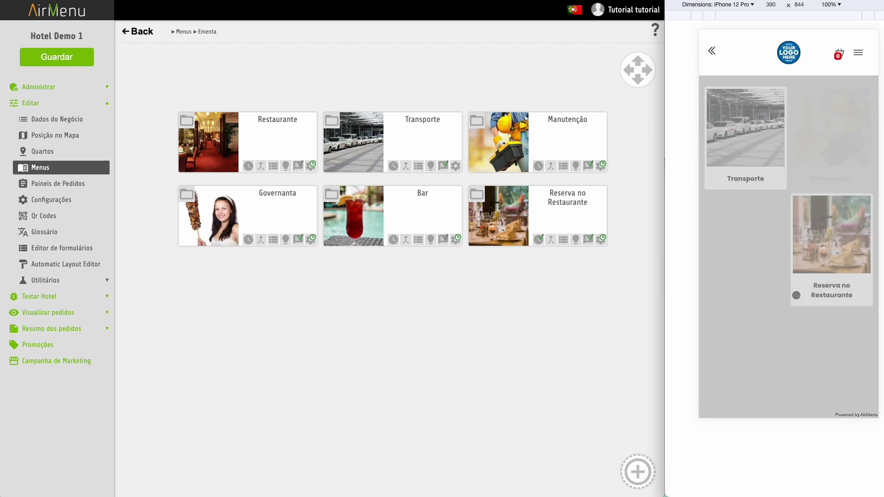
{"action": "left_click", "coordinate": [837, 251]}
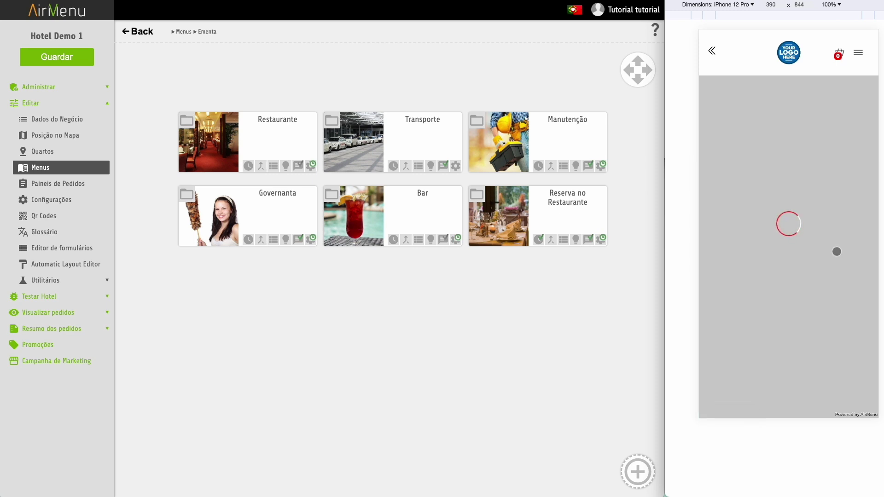
{"action": "left_click", "coordinate": [789, 204]}
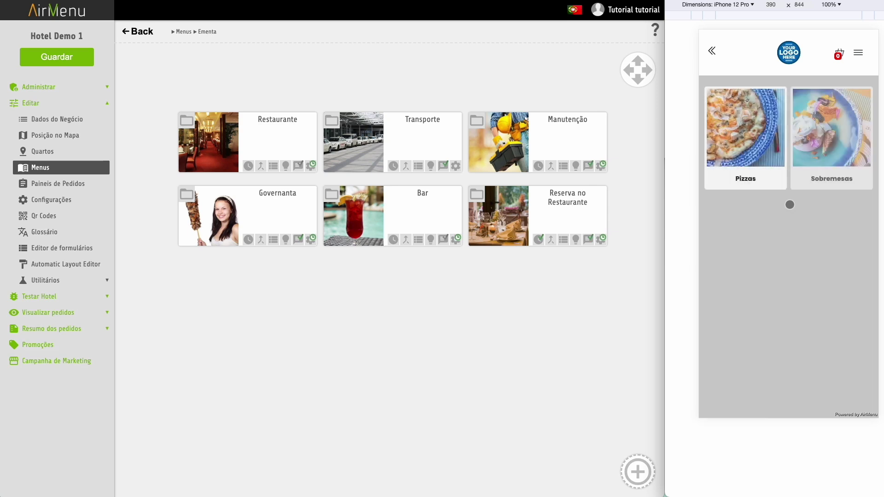
{"action": "left_click", "coordinate": [771, 137]}
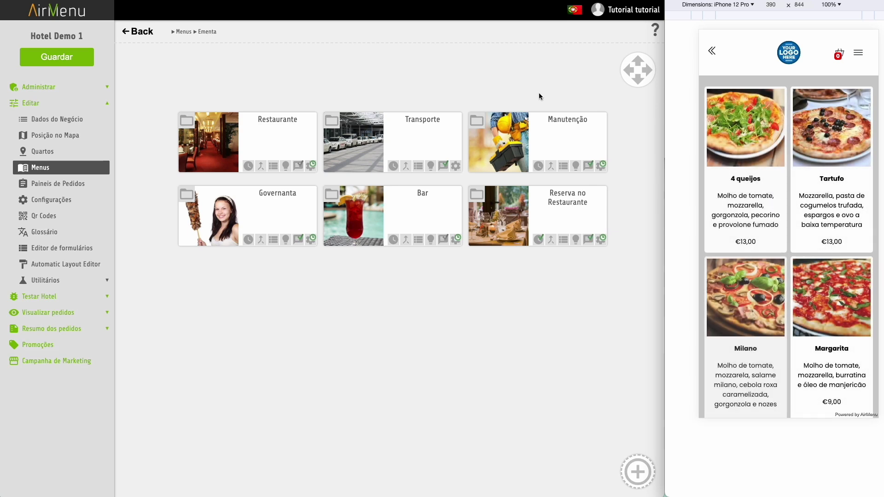
Switch to the AirMenu Reservas order panel, add a Milano pizza to the customer's basket and confirm the order
{"action": "key", "text": "alt+Tab"}
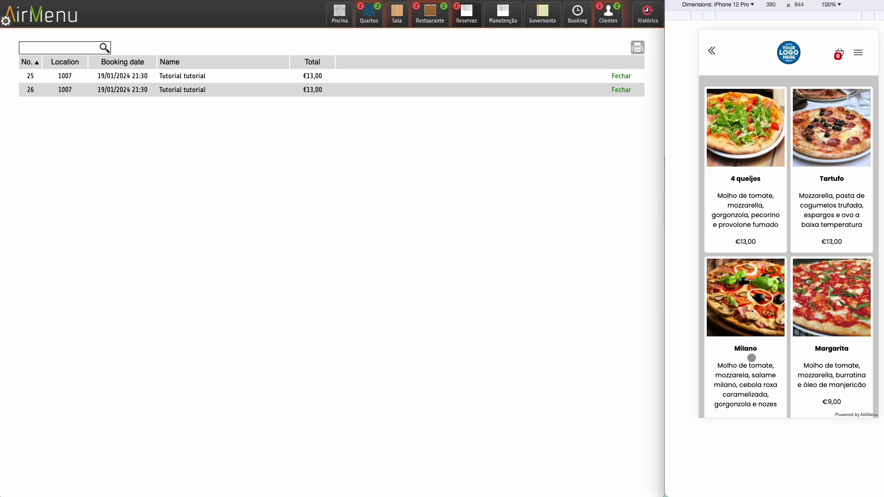
{"action": "left_click", "coordinate": [753, 360]}
{"action": "left_click", "coordinate": [798, 283]}
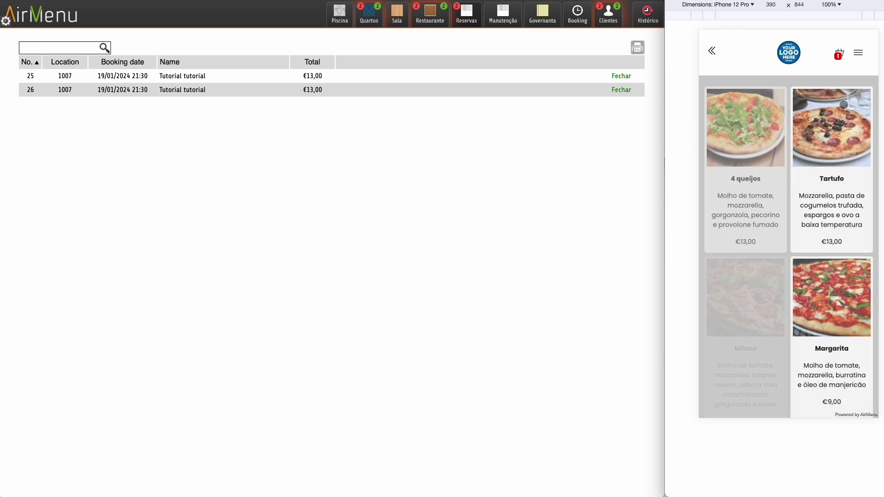
{"action": "left_click", "coordinate": [799, 170]}
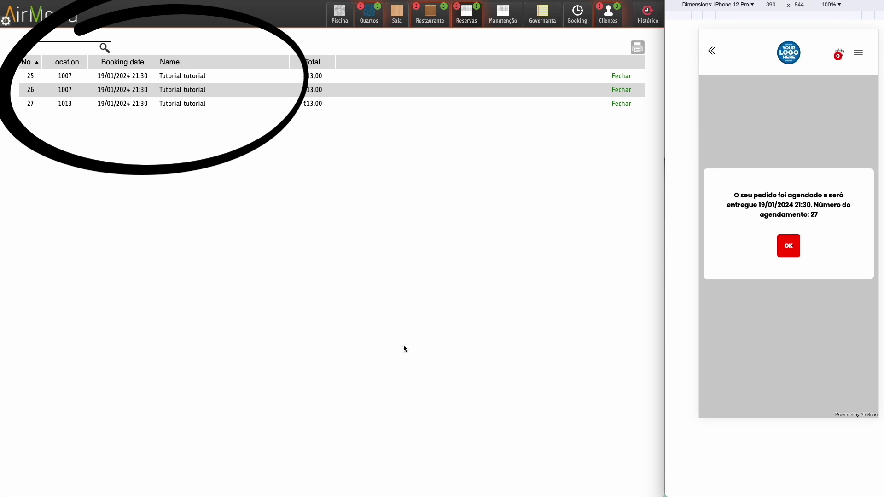
Inspect the details of room 1013's order in the Reservas list, collapse them, and dismiss the customer's scheduling confirmation
{"action": "left_click", "coordinate": [197, 102]}
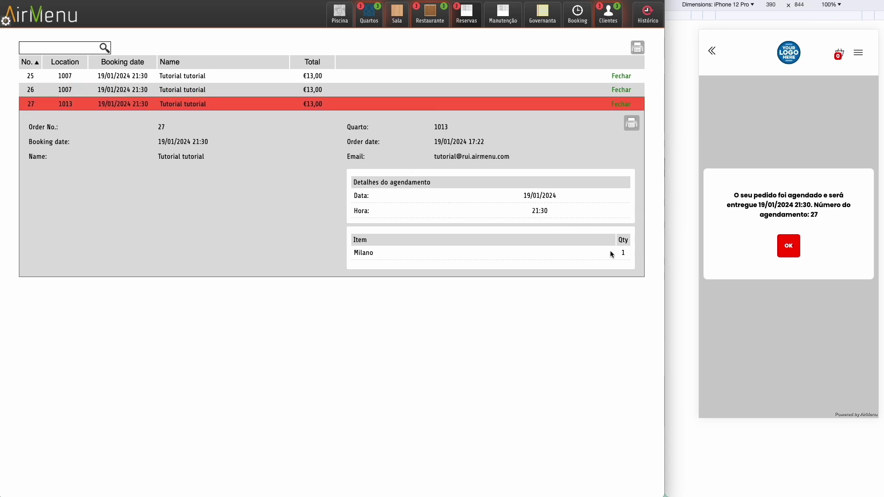
{"action": "left_click", "coordinate": [408, 103]}
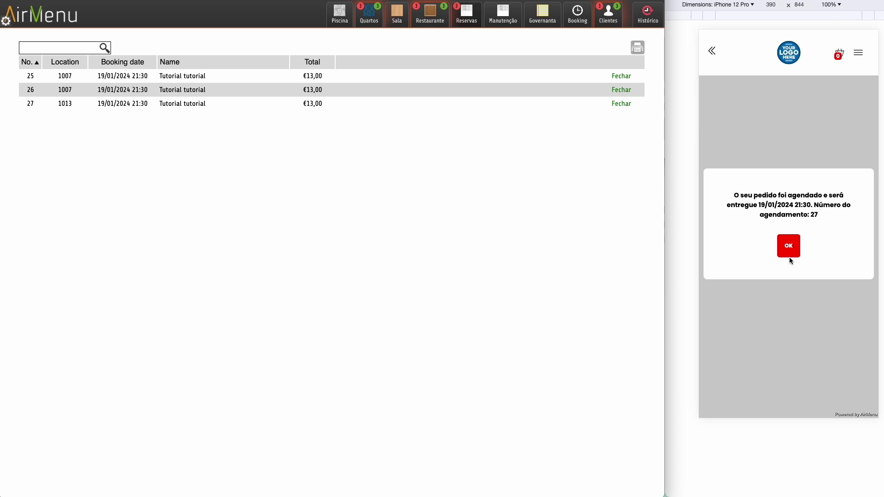
{"action": "left_click", "coordinate": [791, 249]}
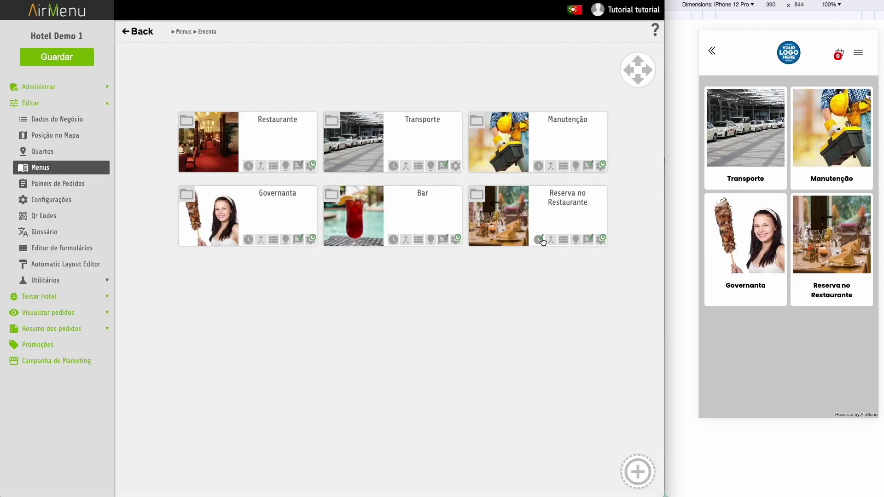
Change Tempo de antecedência para notificar in the partial scheduling of Reserva no Restaurante, and save the hotel changes
{"action": "left_click", "coordinate": [540, 240]}
{"action": "scroll", "coordinate": [372, 348], "scroll_direction": "down", "scroll_amount": 2}
{"action": "scroll", "coordinate": [371, 348], "scroll_direction": "down", "scroll_amount": 4}
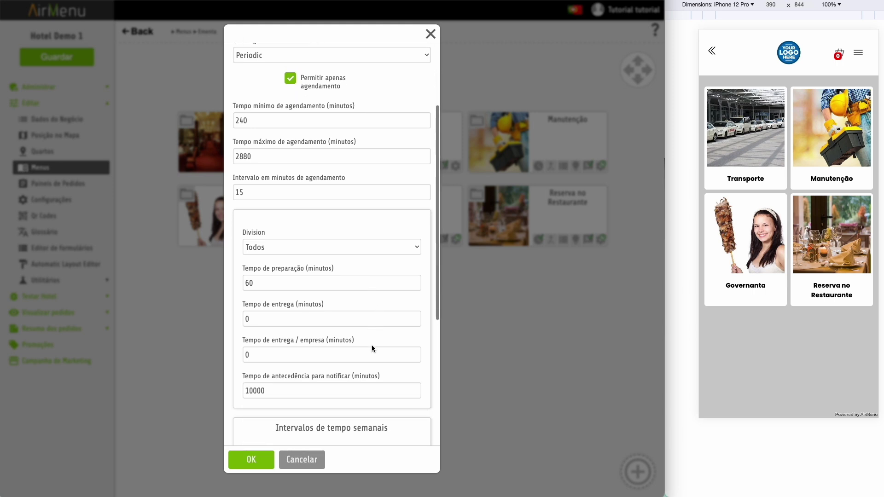
{"action": "left_click_drag", "start_coordinate": [302, 359], "coordinate": [241, 359]}
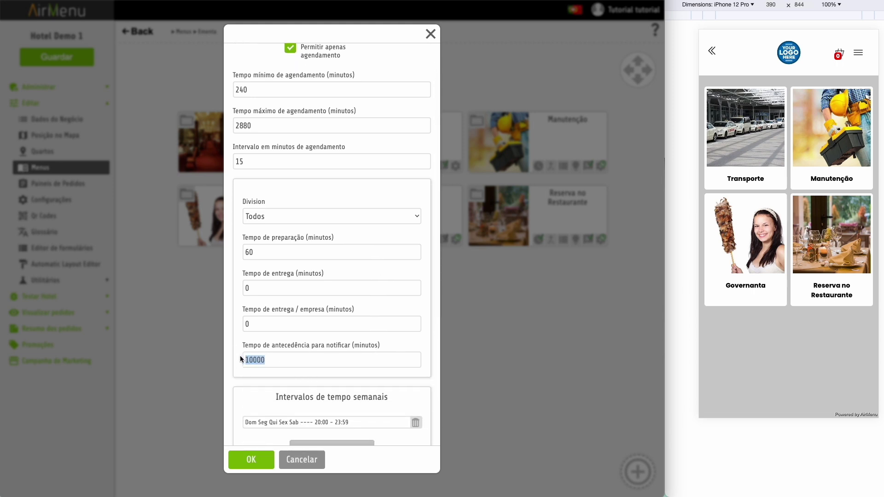
{"action": "left_click", "coordinate": [251, 461]}
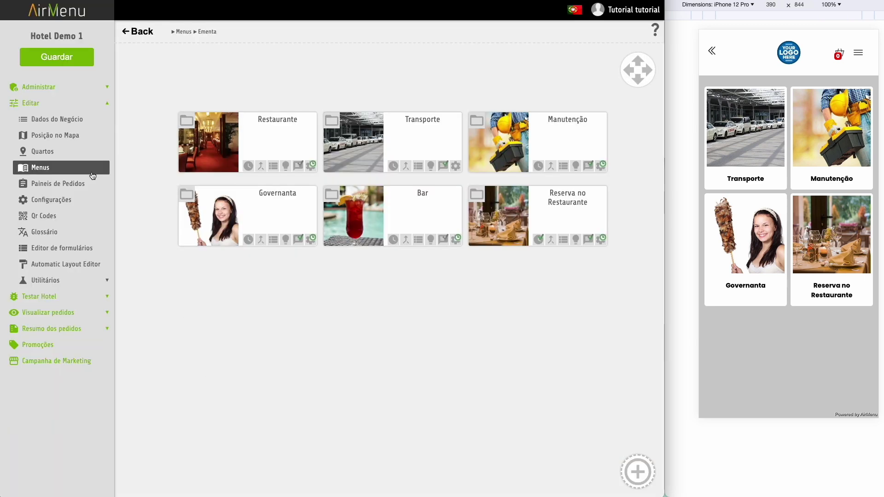
{"action": "left_click", "coordinate": [52, 60]}
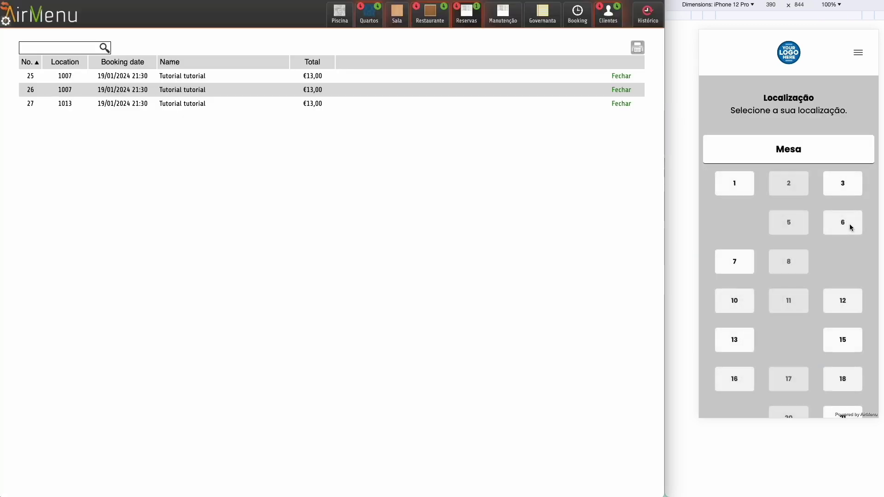
In the customer view, choose room 1017, open Reserva no Restaurante with its scheduled time, and open the Pizzas category
{"action": "scroll", "coordinate": [847, 225], "scroll_direction": "down", "scroll_amount": 10}
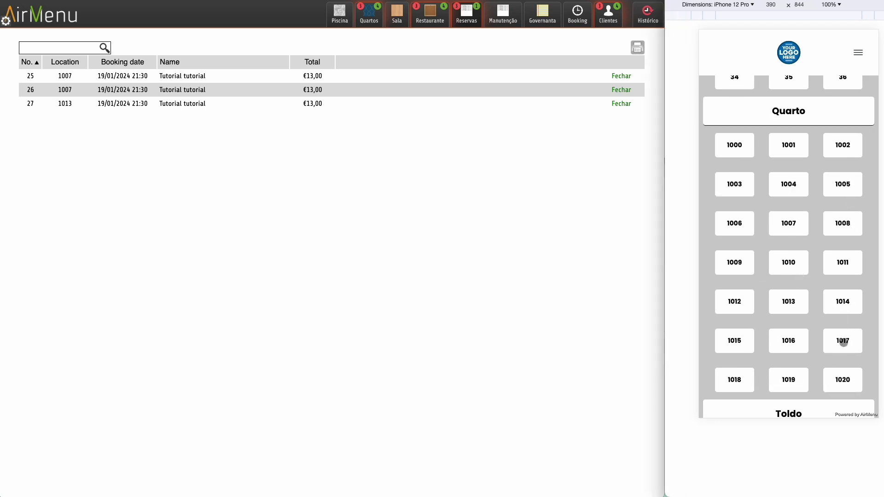
{"action": "left_click", "coordinate": [844, 341]}
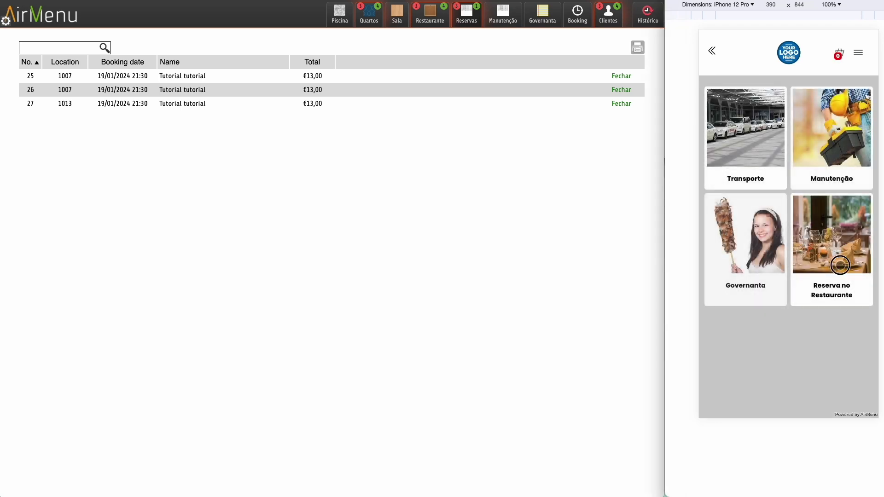
{"action": "left_click", "coordinate": [840, 264]}
{"action": "left_click", "coordinate": [795, 205]}
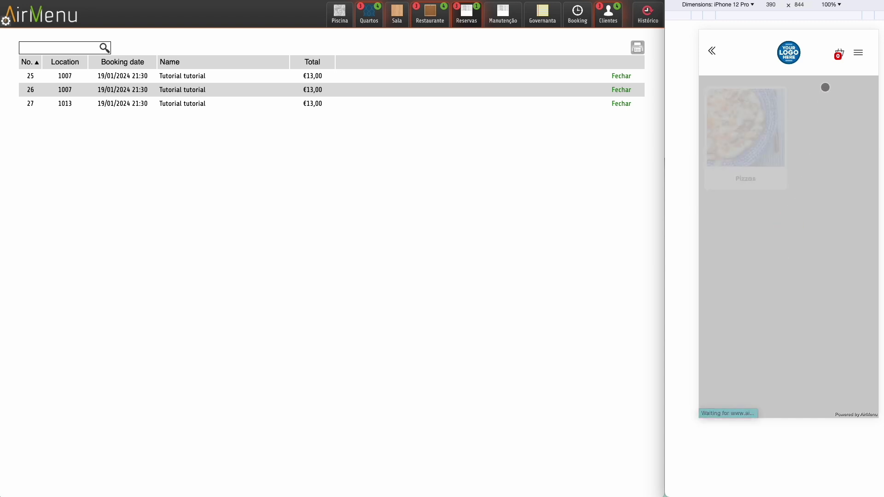
{"action": "left_click", "coordinate": [751, 145]}
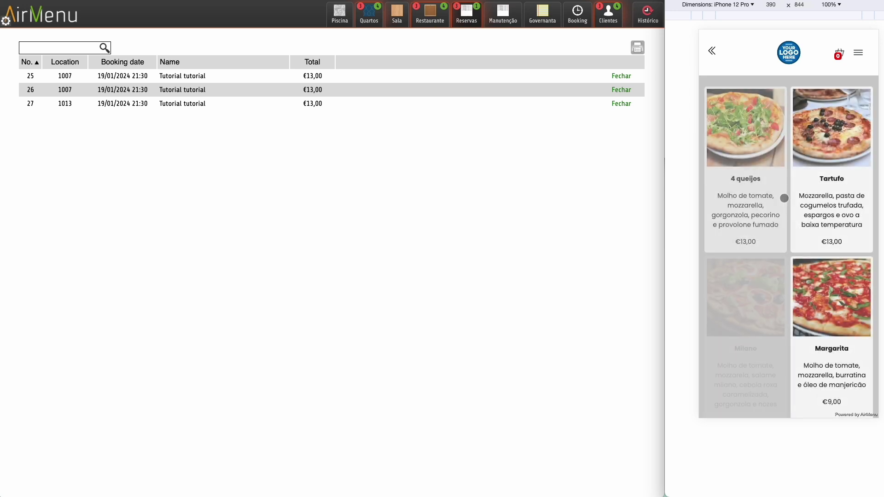
Add a Tartufo pizza to the customer's basket, confirm the order for 19/01/2024 21:30, and dismiss the confirmation
{"action": "left_click", "coordinate": [835, 221]}
{"action": "left_click", "coordinate": [801, 270]}
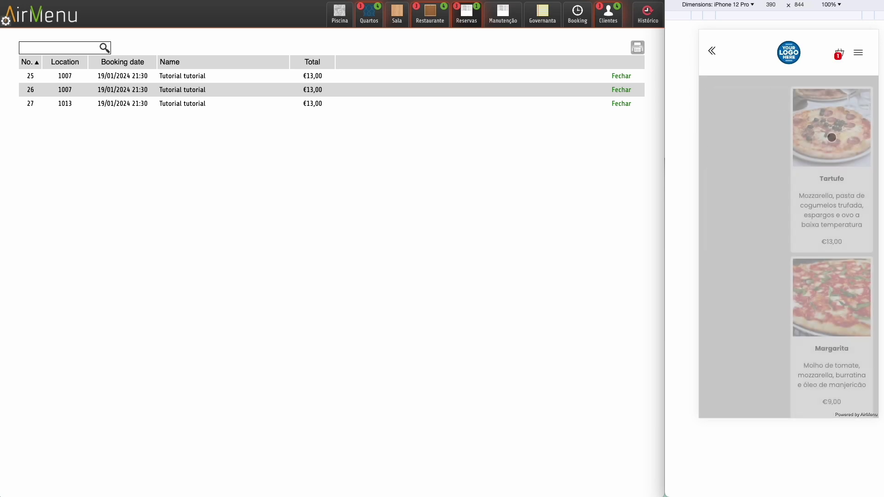
{"action": "left_click", "coordinate": [786, 182]}
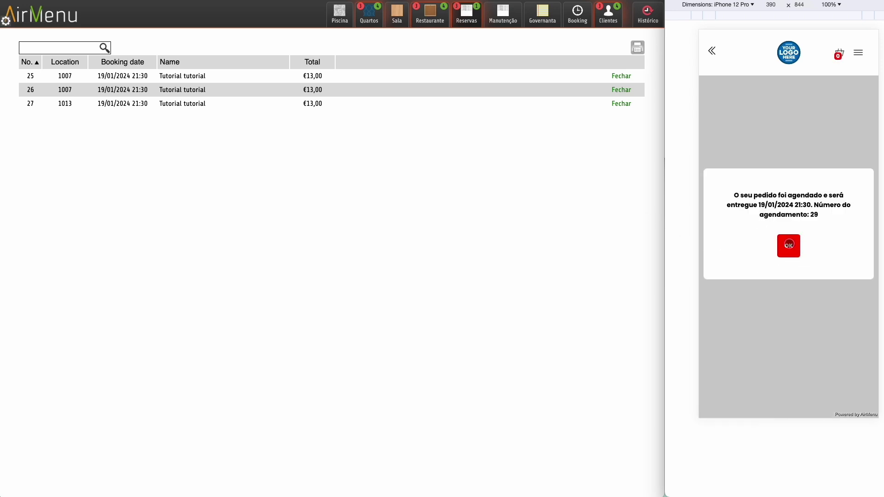
{"action": "left_click", "coordinate": [789, 244]}
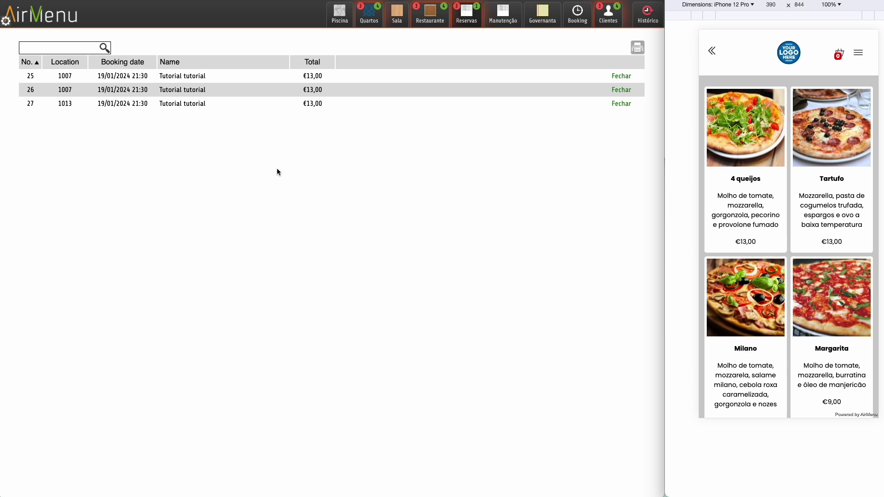
Preview the scheduled orders for 19/01/2024 from 17:24 to 23:24 in the order panel
{"action": "left_click", "coordinate": [6, 21]}
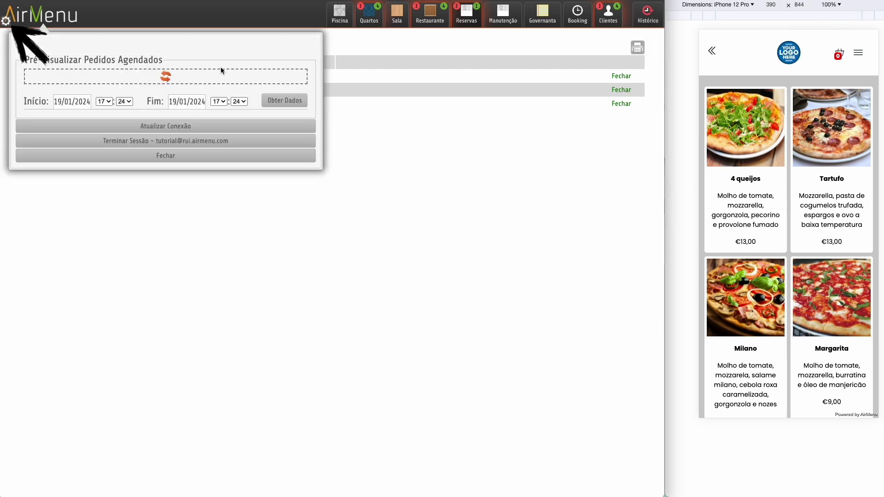
{"action": "left_click", "coordinate": [219, 101]}
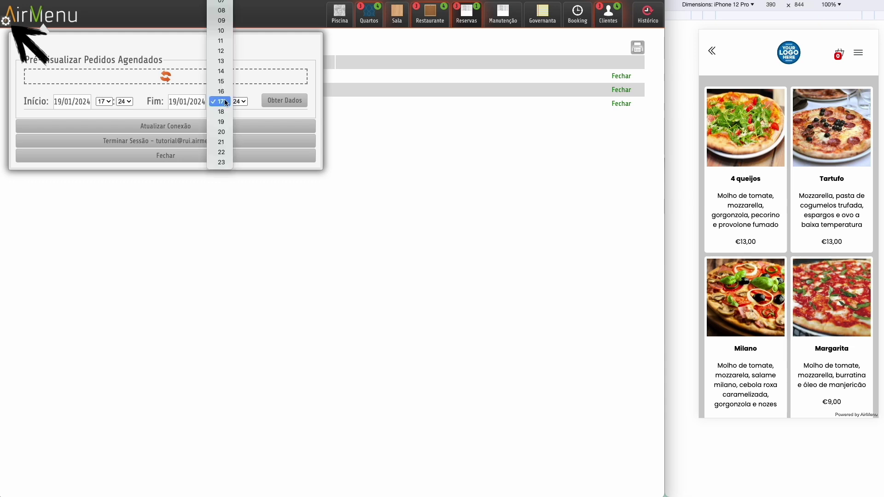
{"action": "left_click", "coordinate": [225, 162]}
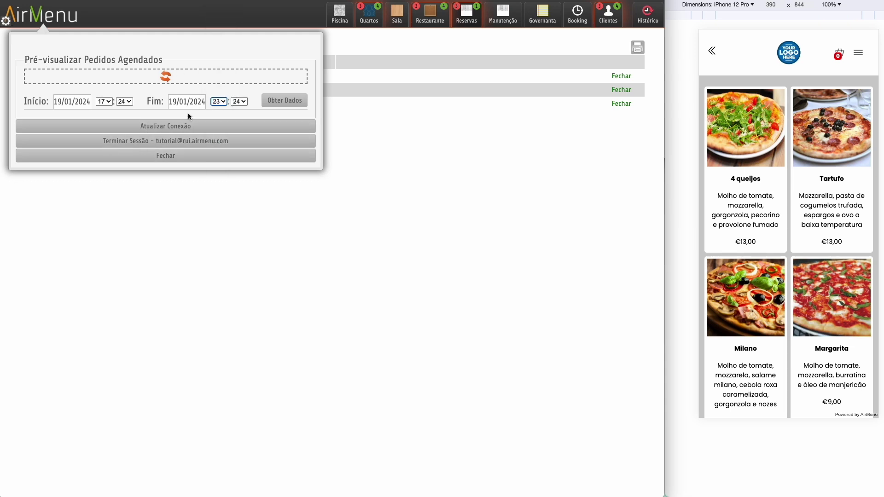
{"action": "left_click", "coordinate": [294, 100]}
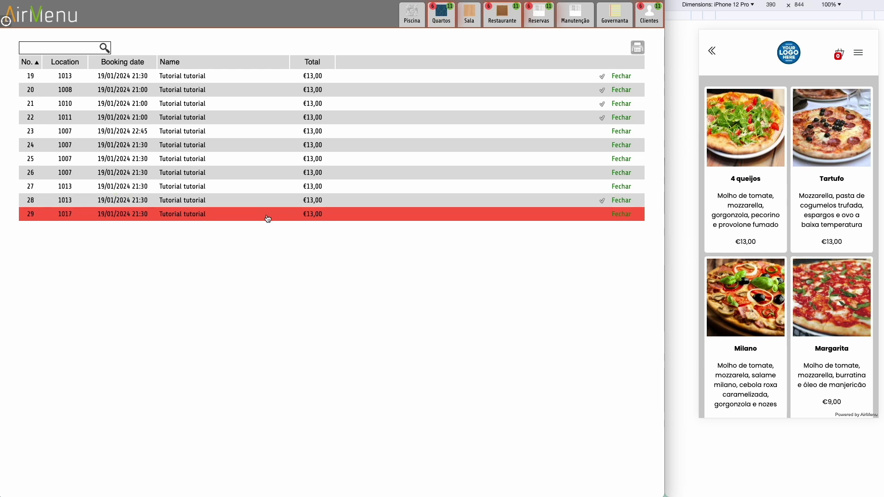
Inspect the details of room 1017's scheduled order, collapse them, and return the order panel to real-time mode
{"action": "left_click", "coordinate": [149, 217]}
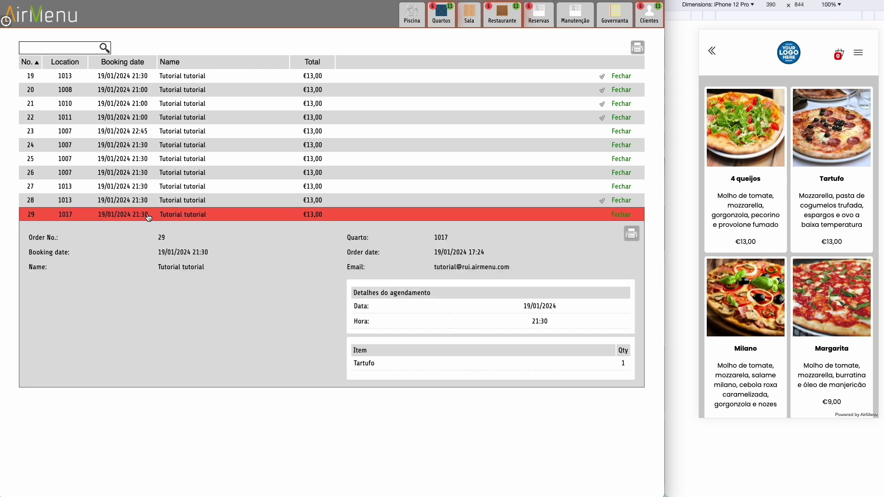
{"action": "left_click", "coordinate": [149, 218]}
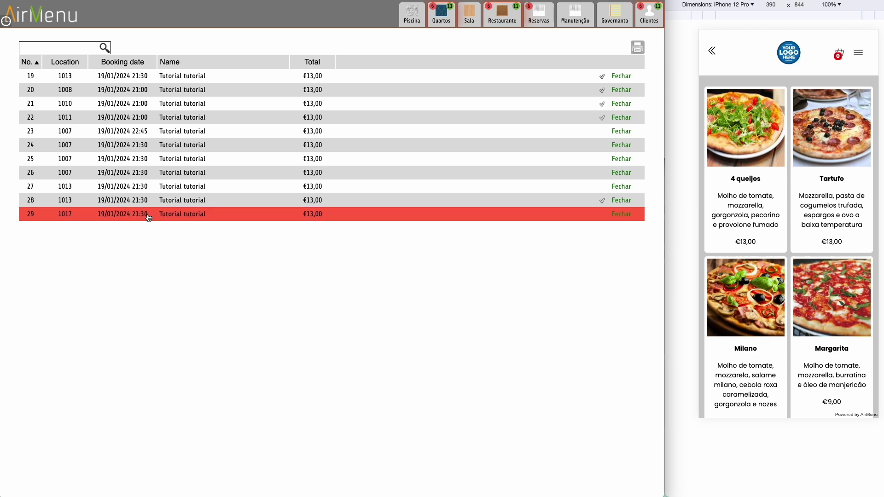
{"action": "left_click", "coordinate": [9, 22]}
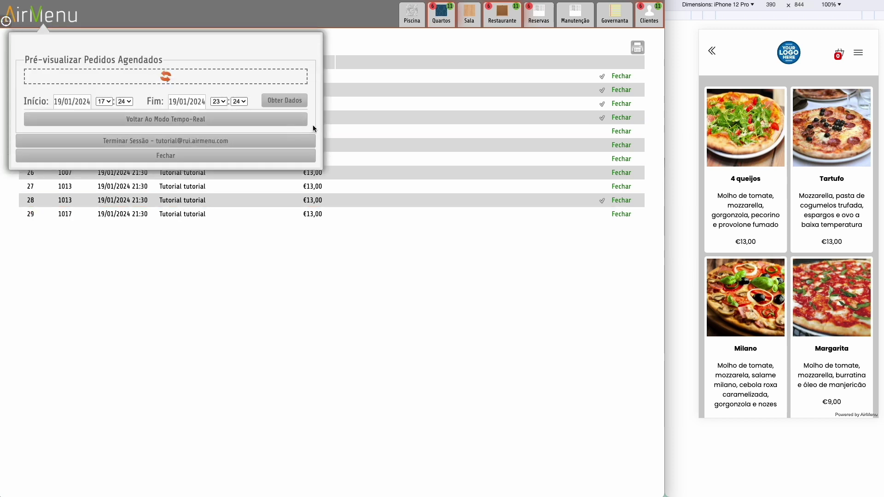
{"action": "left_click", "coordinate": [177, 121]}
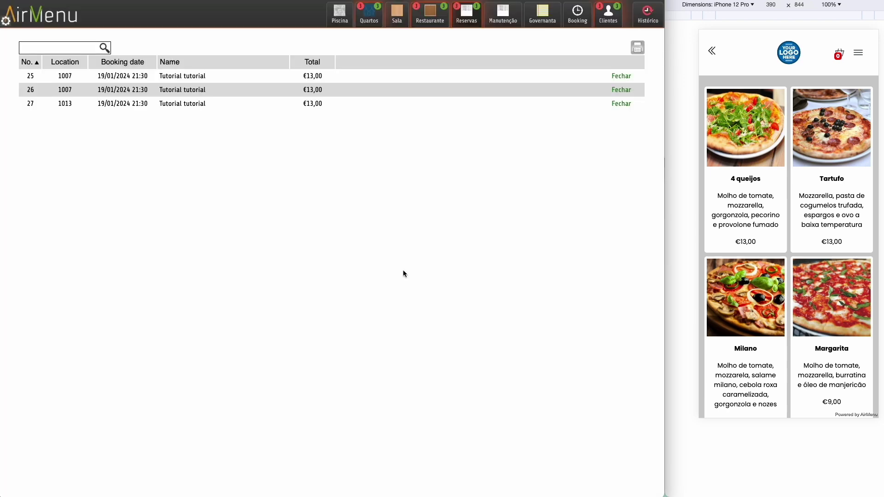
Check the current orders in the Quartos, Manutenção and Reservas panels
{"action": "left_click", "coordinate": [376, 21]}
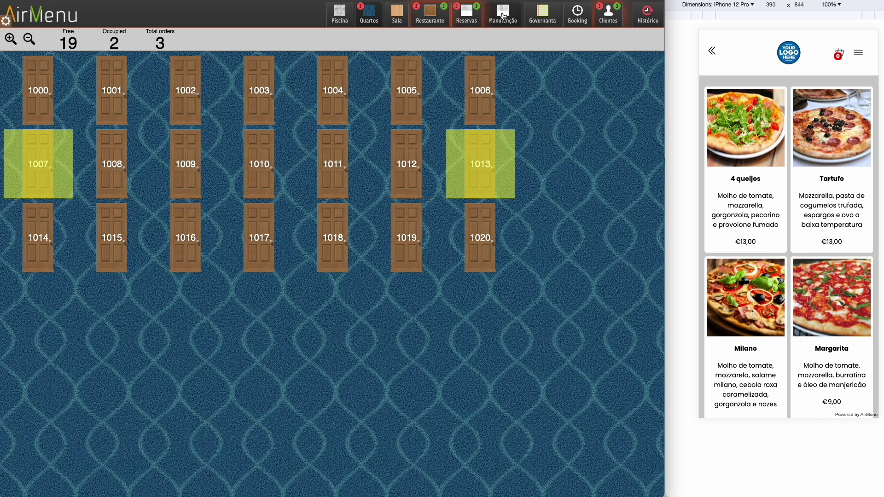
{"action": "left_click", "coordinate": [504, 17]}
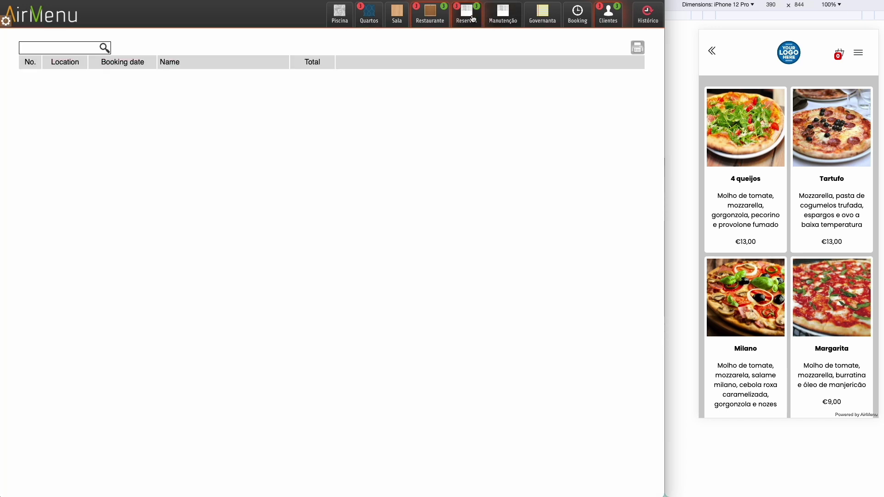
{"action": "left_click", "coordinate": [473, 18]}
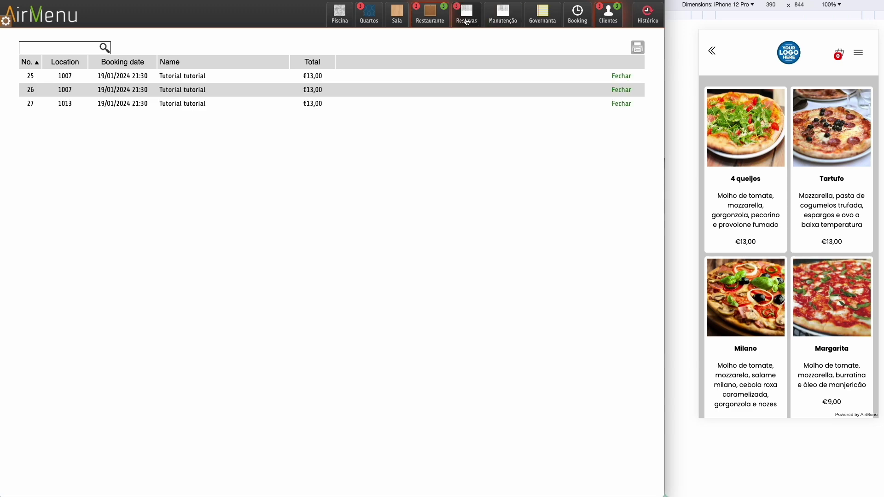
Preview the scheduled orders in Quartos for 19/01/2024 from 20:24 to 22:24, and return to real-time mode
{"action": "left_click", "coordinate": [372, 17]}
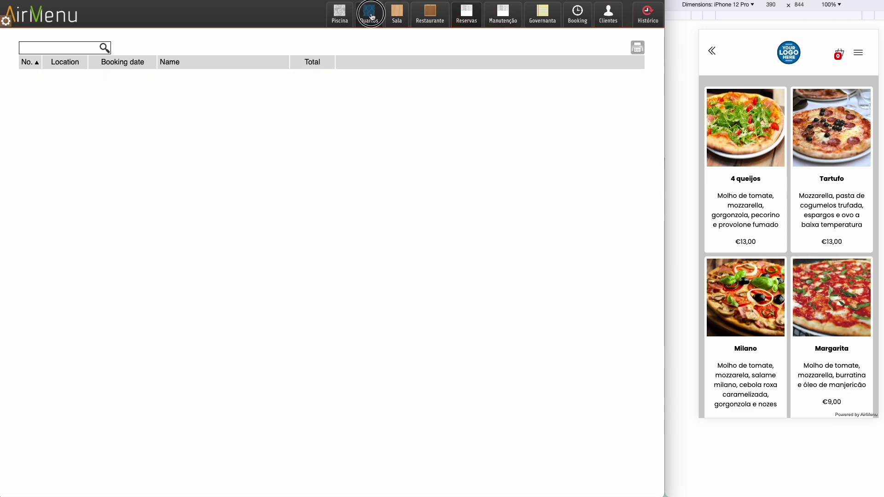
{"action": "left_click", "coordinate": [6, 21]}
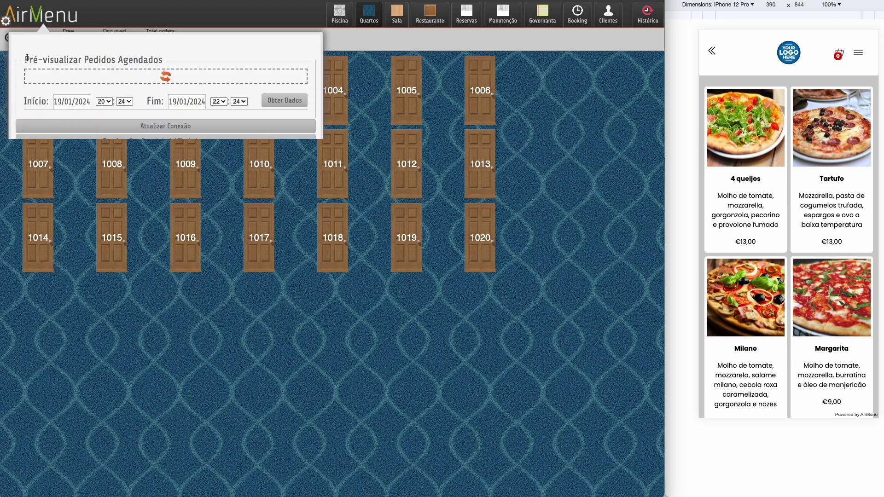
{"action": "left_click", "coordinate": [283, 101]}
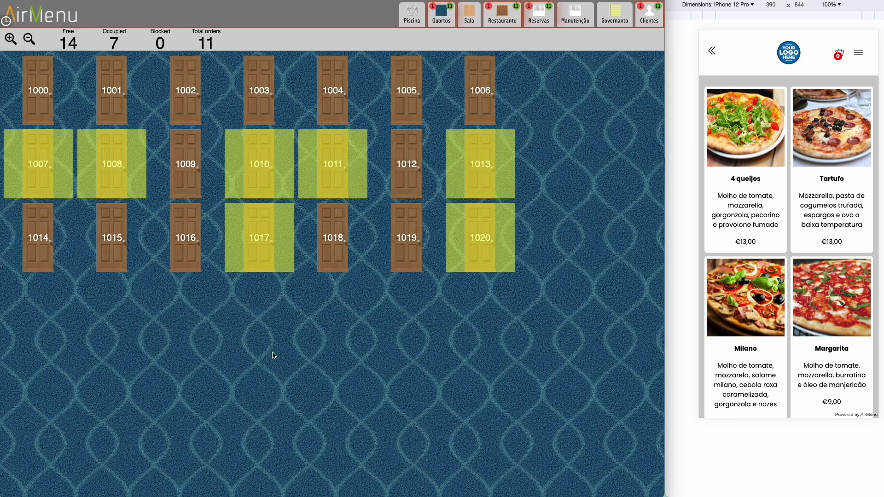
{"action": "left_click", "coordinate": [6, 20]}
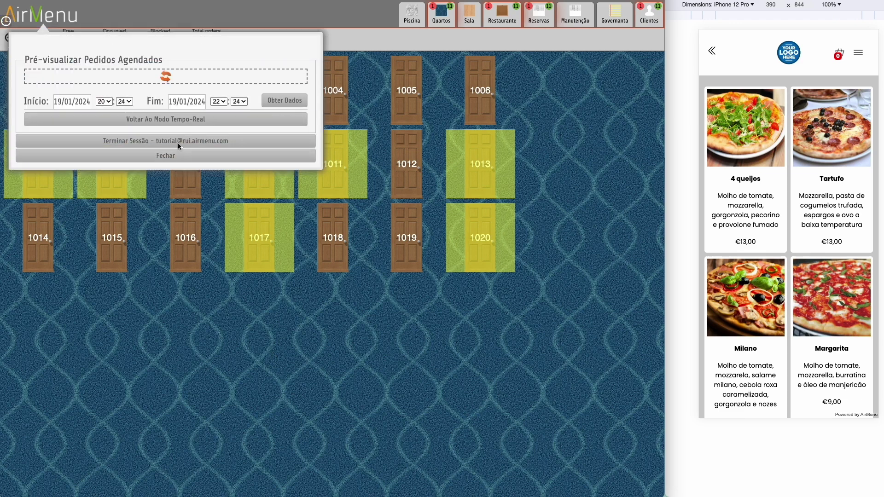
{"action": "left_click", "coordinate": [193, 121]}
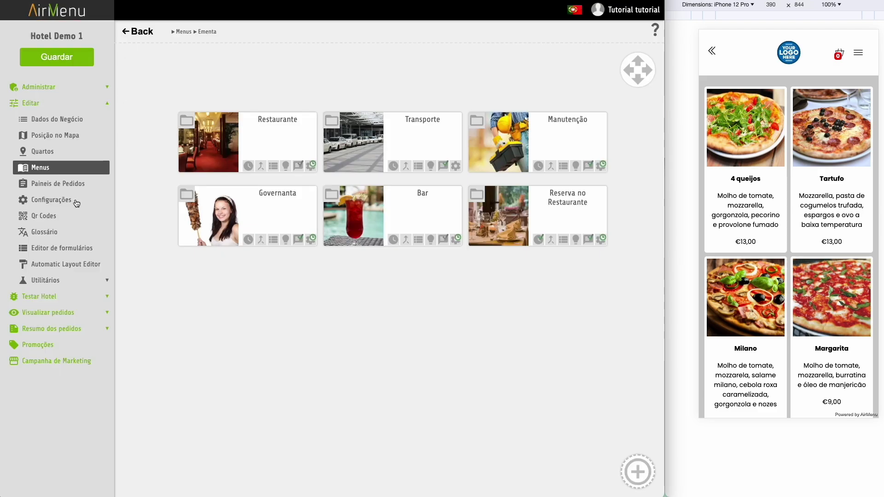
In the partial scheduling of Reserva no Restaurante, set Escolha do agendamento to Data específica
{"action": "left_click", "coordinate": [538, 239]}
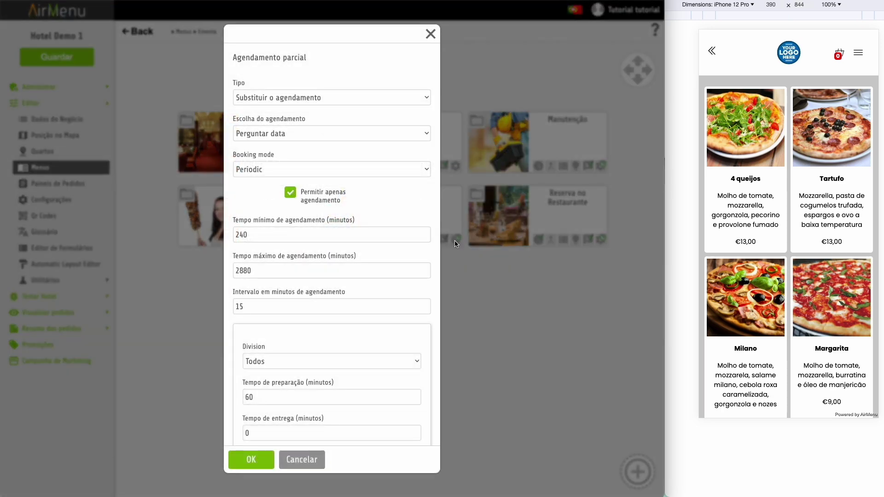
{"action": "left_click", "coordinate": [333, 131]}
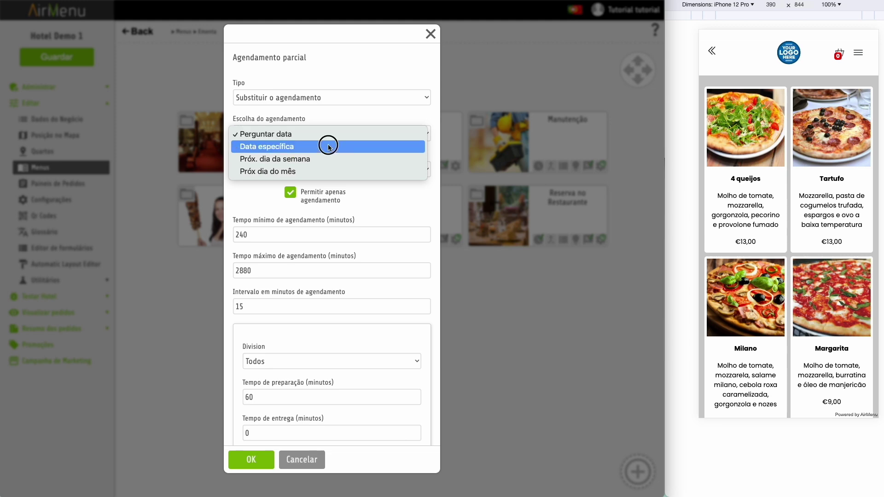
{"action": "left_click", "coordinate": [328, 145]}
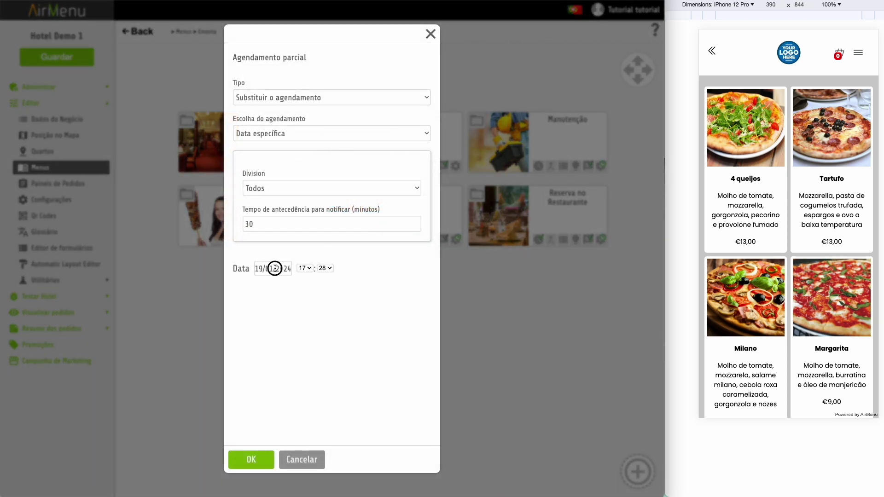
Set the specific scheduling date to 20/01/2024 with hour 22 and minute 0
{"action": "left_click", "coordinate": [275, 268]}
{"action": "left_click", "coordinate": [368, 256]}
{"action": "left_click", "coordinate": [307, 268]}
{"action": "left_click", "coordinate": [306, 319]}
{"action": "left_click", "coordinate": [328, 268]}
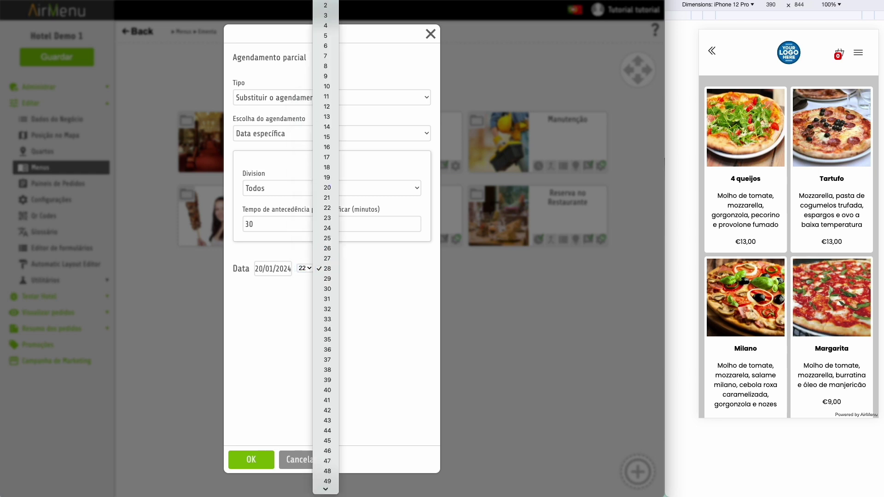
{"action": "key", "text": "0"}
{"action": "key", "text": "Return"}
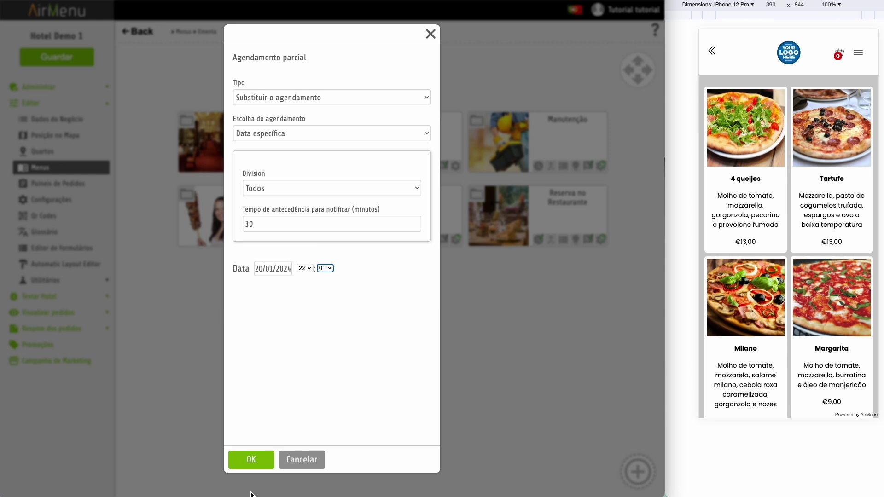
Confirm the partial scheduling of Reserva no Restaurante and save the menu changes
{"action": "left_click", "coordinate": [253, 459]}
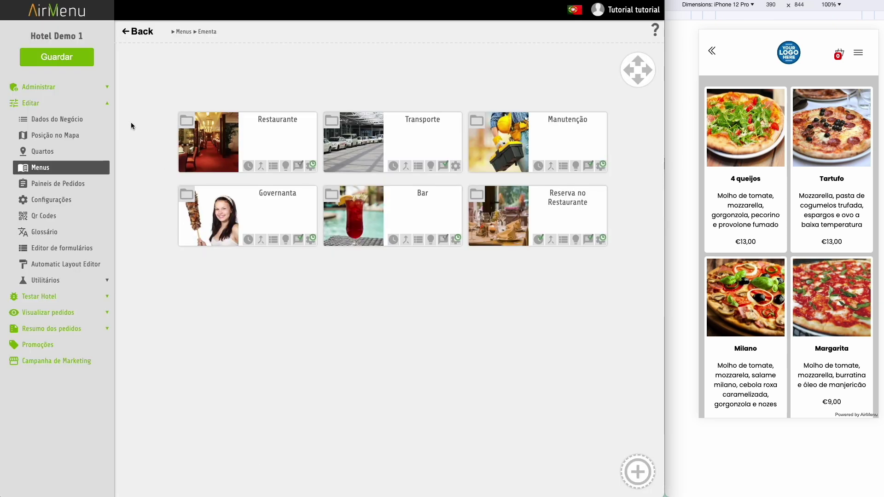
{"action": "left_click", "coordinate": [57, 57]}
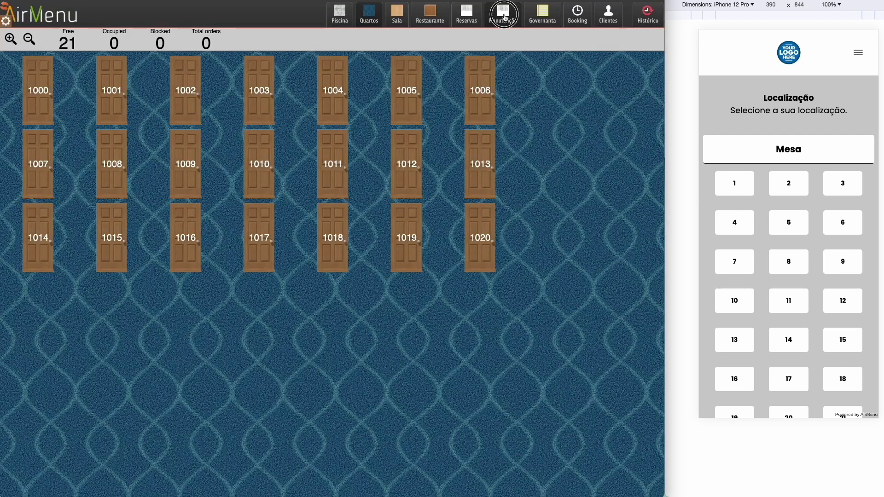
Show the Reservas panel, and in the customer menu choose location 1013 and enter Reserva no Restaurante
{"action": "left_click", "coordinate": [502, 17]}
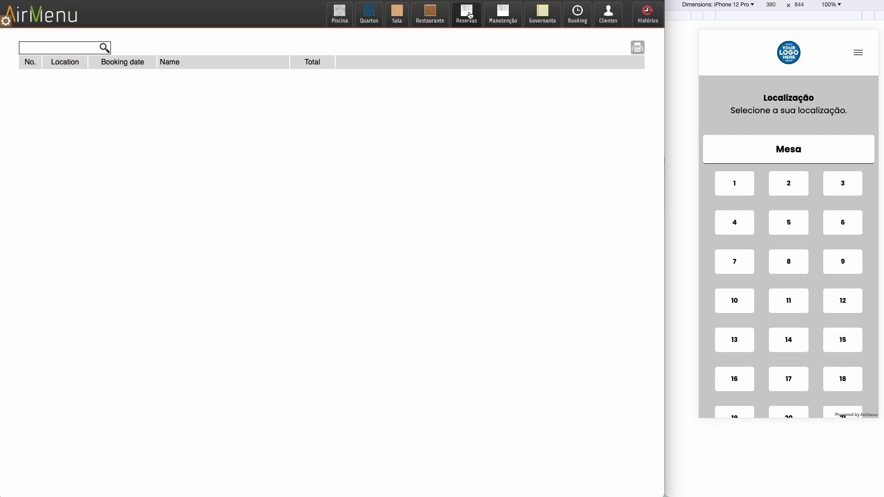
{"action": "scroll", "coordinate": [750, 250], "scroll_direction": "down", "scroll_amount": 15}
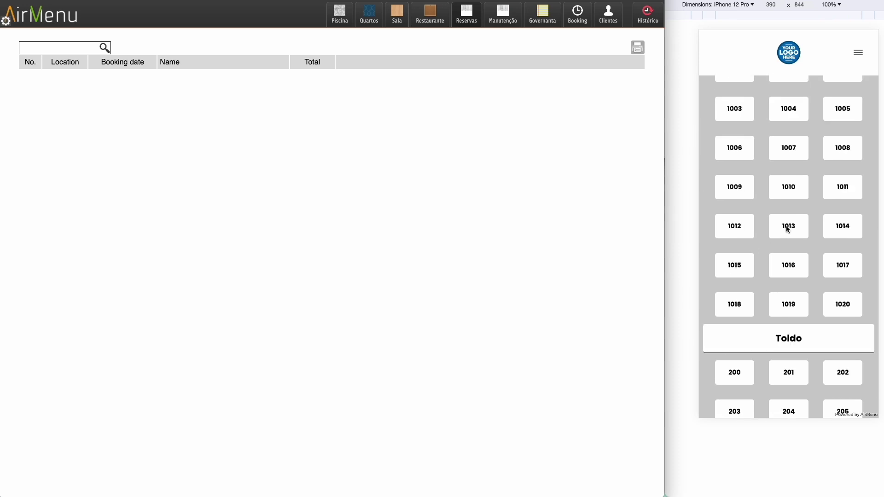
{"action": "left_click", "coordinate": [787, 227]}
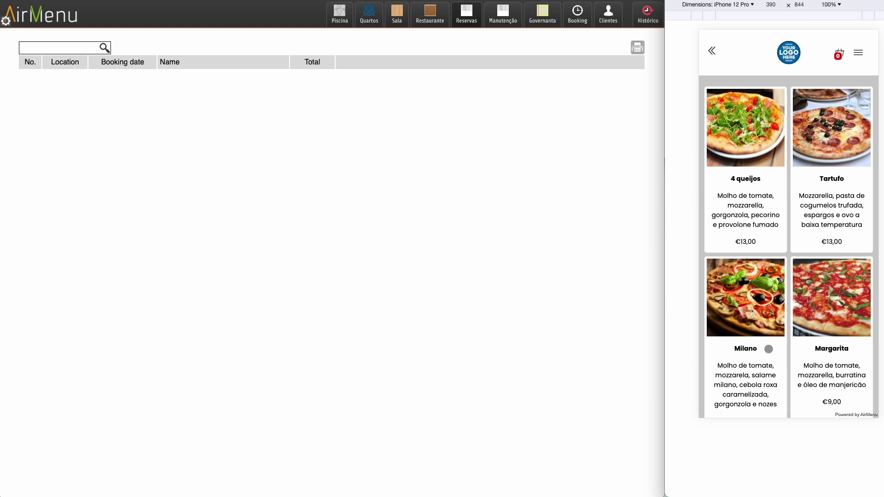
{"action": "left_click", "coordinate": [712, 51]}
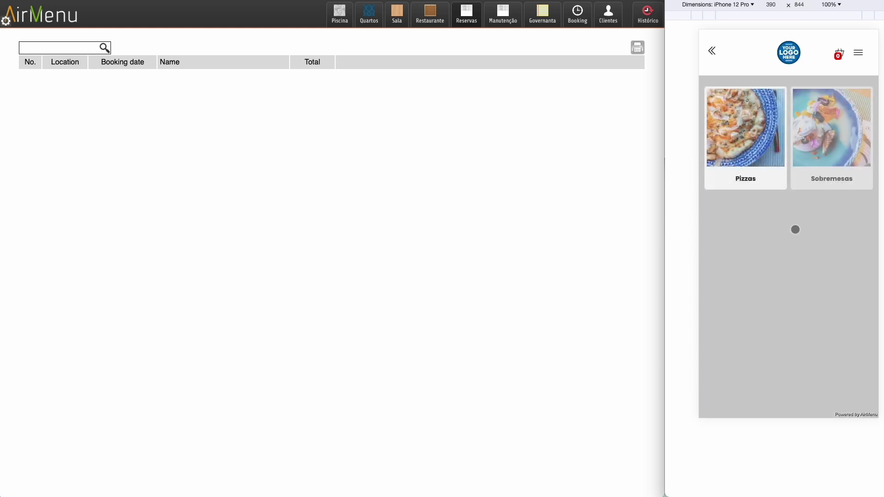
{"action": "left_click", "coordinate": [711, 50]}
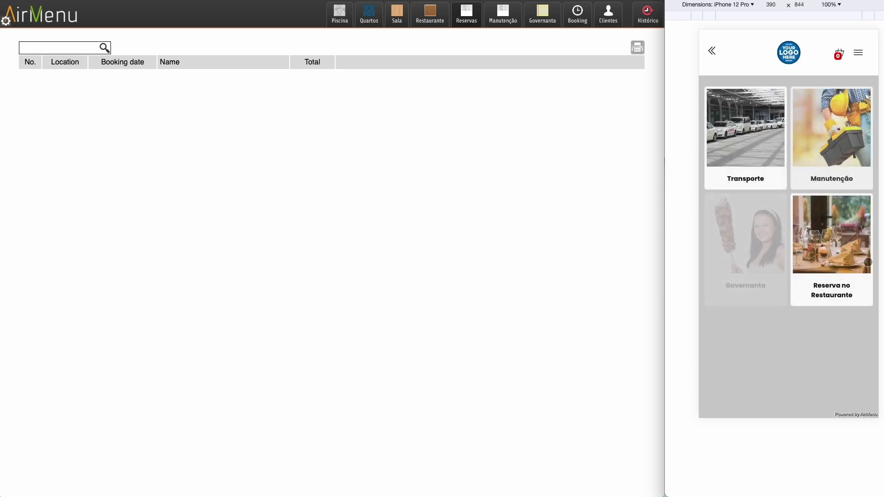
{"action": "left_click", "coordinate": [826, 253]}
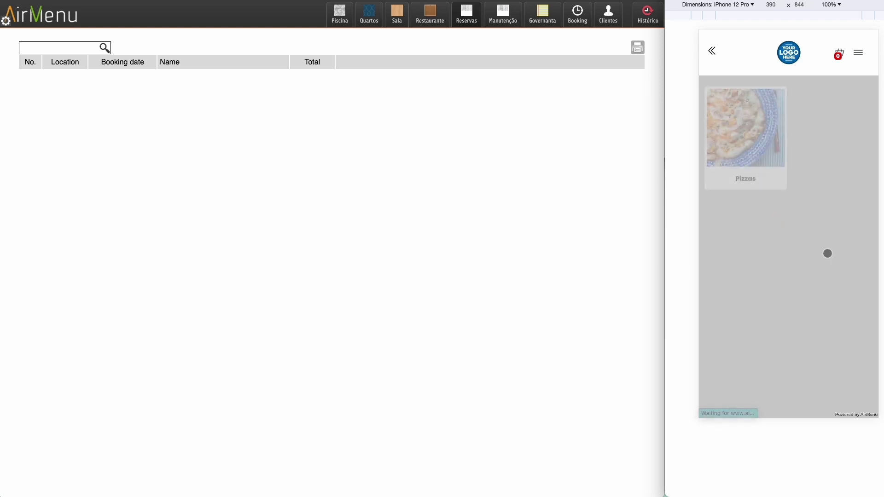
Add four Tartufo pizzas to the customer's basket and submit the order
{"action": "left_click", "coordinate": [771, 147]}
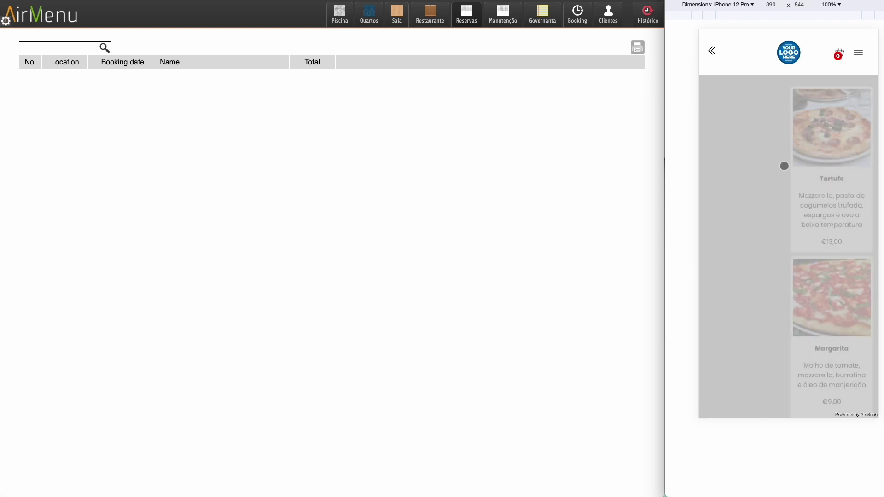
{"action": "left_click", "coordinate": [830, 207]}
{"action": "left_click", "coordinate": [802, 239]}
{"action": "left_click", "coordinate": [801, 239]}
{"action": "left_click", "coordinate": [801, 239]}
{"action": "left_click", "coordinate": [789, 271]}
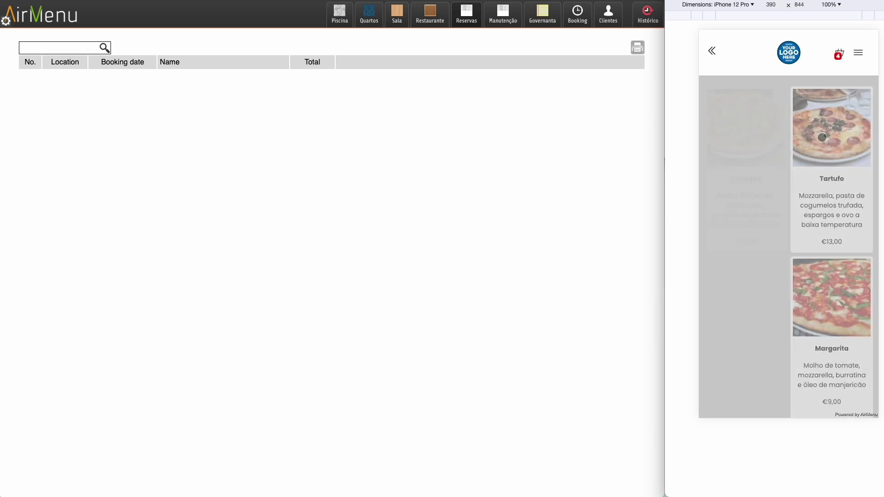
{"action": "left_click", "coordinate": [838, 54]}
{"action": "left_click", "coordinate": [781, 170]}
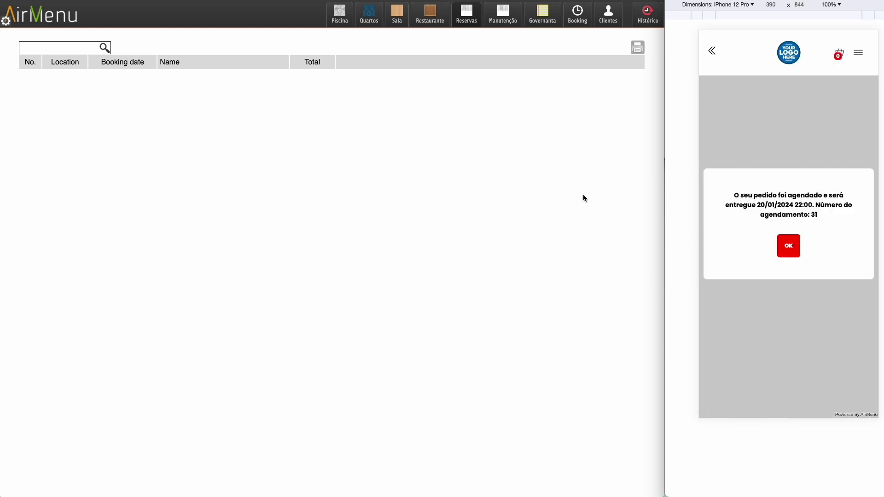
Preview the scheduled orders in Reservas from 20/01/2024 17:29 to 21/01/2024 17:29
{"action": "left_click", "coordinate": [9, 22]}
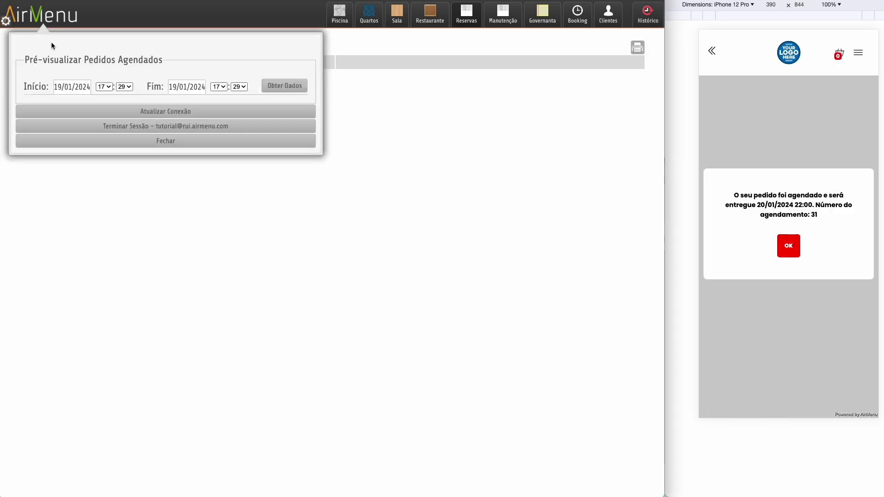
{"action": "left_click", "coordinate": [189, 87]}
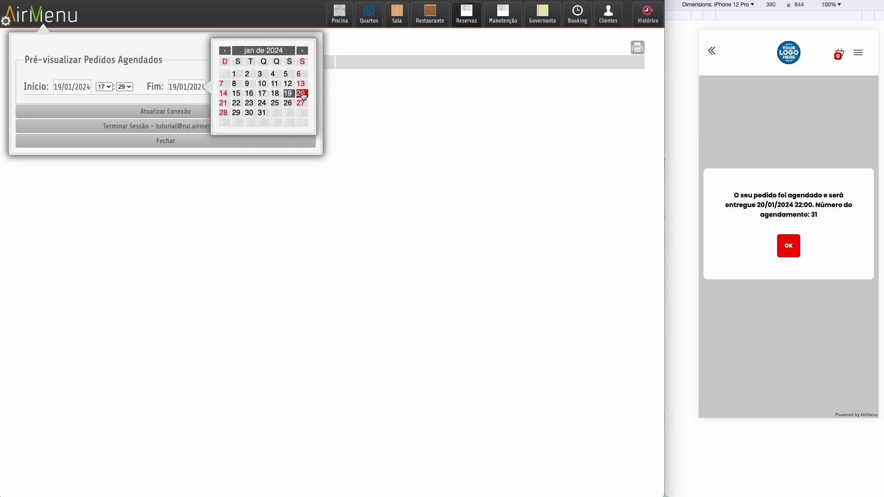
{"action": "left_click", "coordinate": [223, 102]}
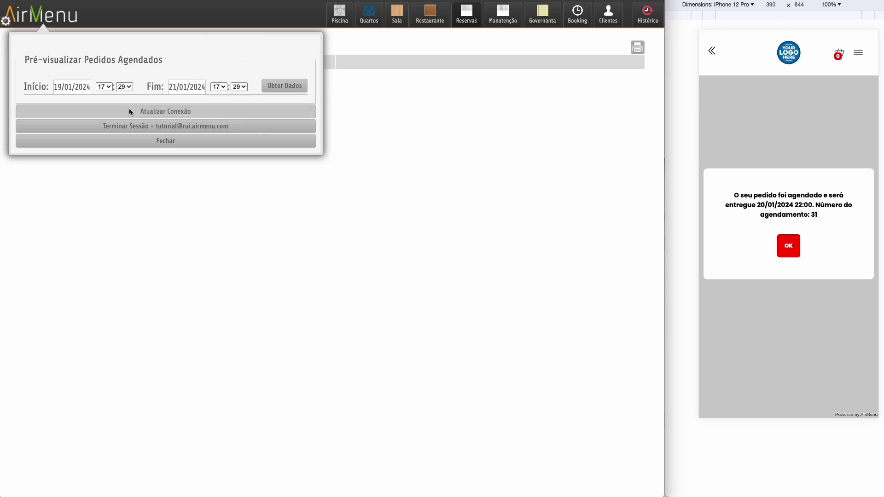
{"action": "left_click", "coordinate": [59, 83]}
{"action": "left_click", "coordinate": [187, 90]}
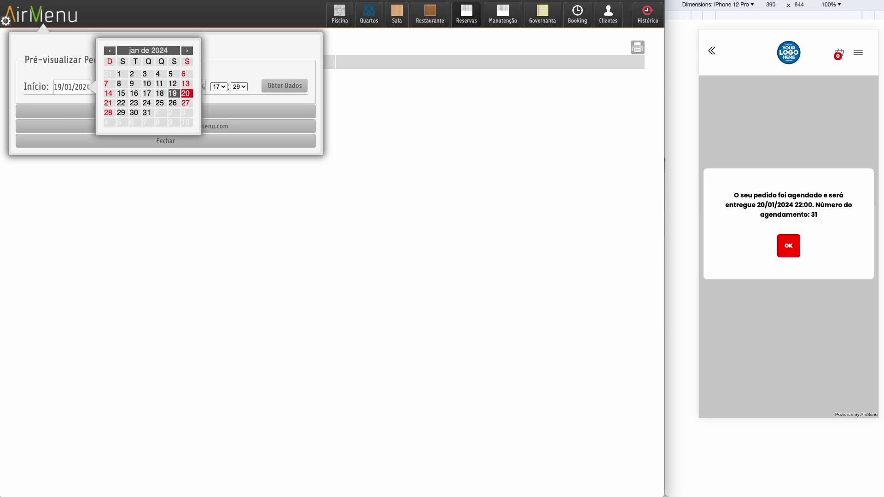
{"action": "left_click", "coordinate": [105, 87]}
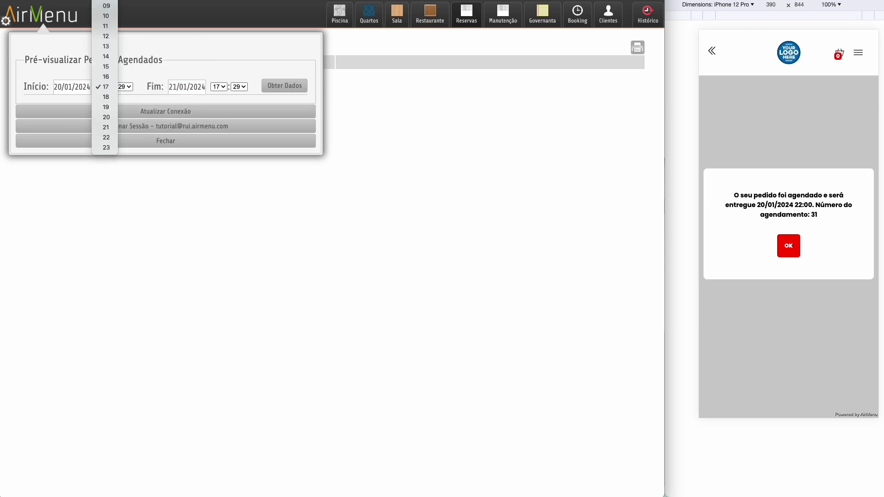
{"action": "left_click", "coordinate": [246, 20]}
{"action": "left_click", "coordinate": [292, 85]}
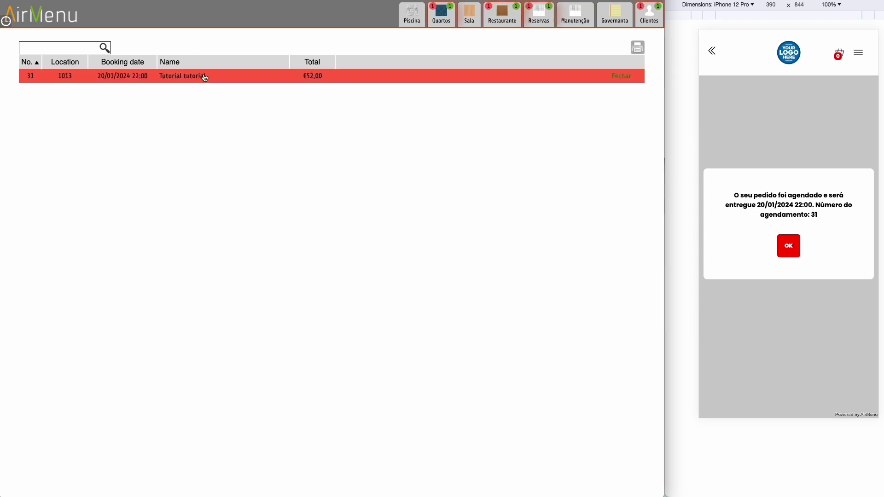
{"action": "left_click", "coordinate": [204, 77]}
Return to the menu editor and try Perguntar data and Separar pedido in Reserva no Restaurante's partial scheduling, then discard the changes
{"action": "key", "text": "super+Tab"}
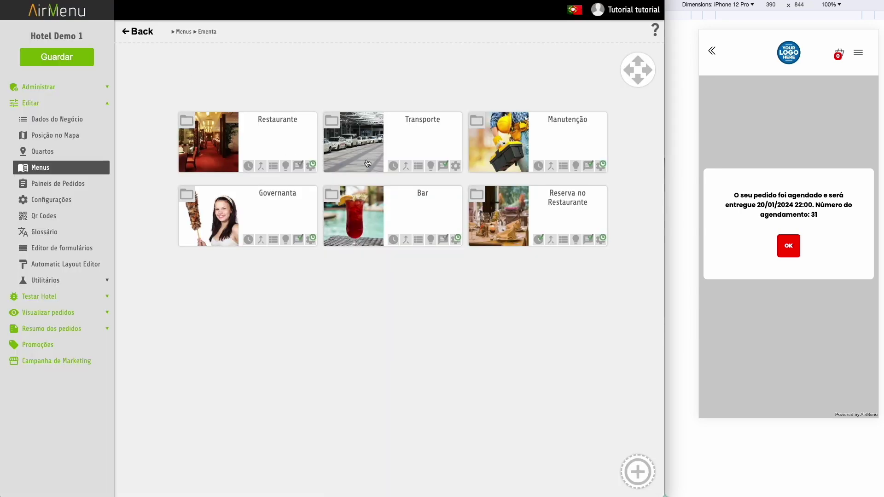
{"action": "left_click", "coordinate": [540, 240]}
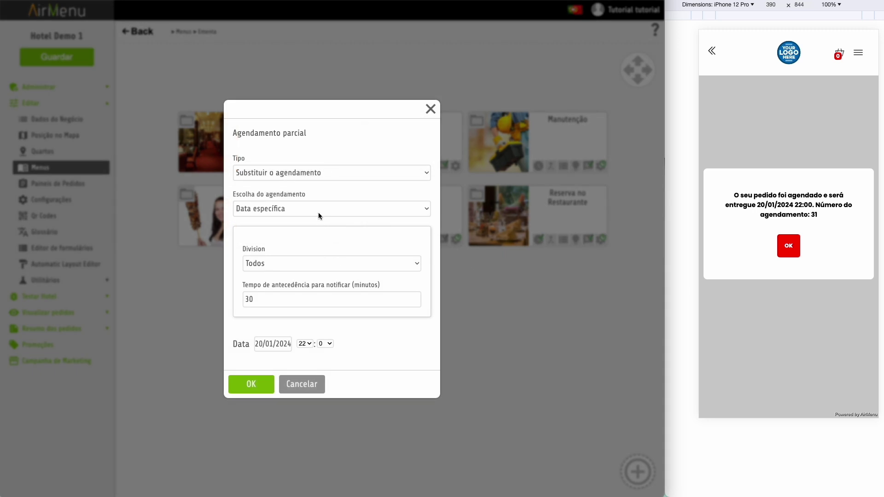
{"action": "left_click", "coordinate": [318, 208]}
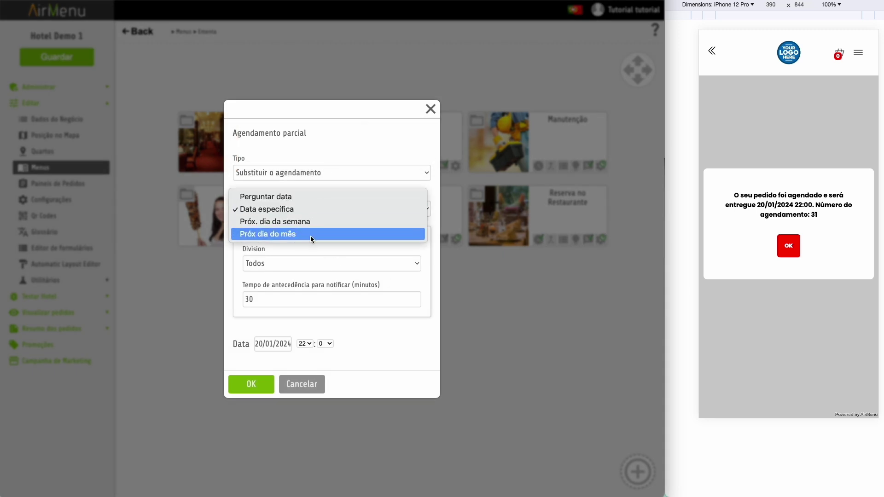
{"action": "left_click", "coordinate": [304, 197]}
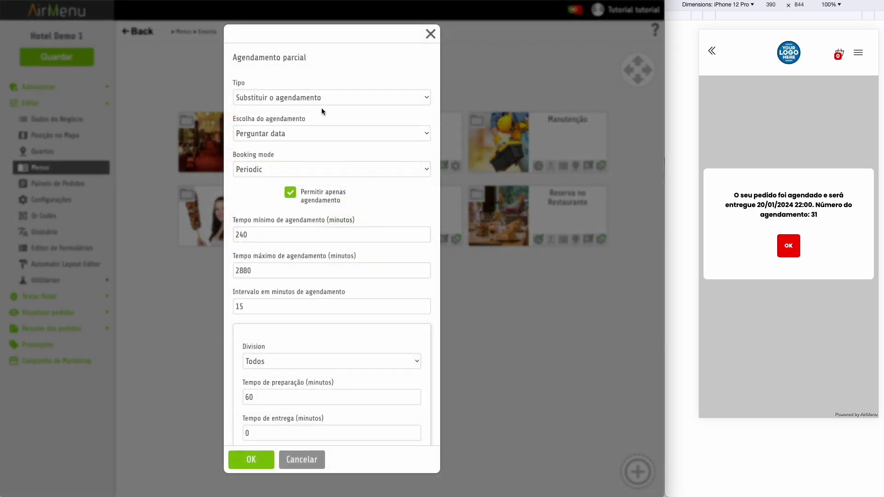
{"action": "left_click", "coordinate": [288, 99]}
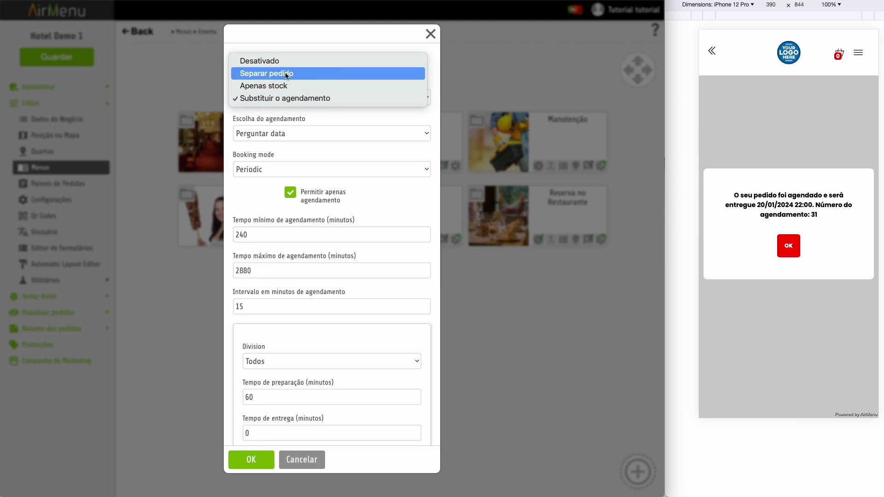
{"action": "left_click", "coordinate": [286, 74]}
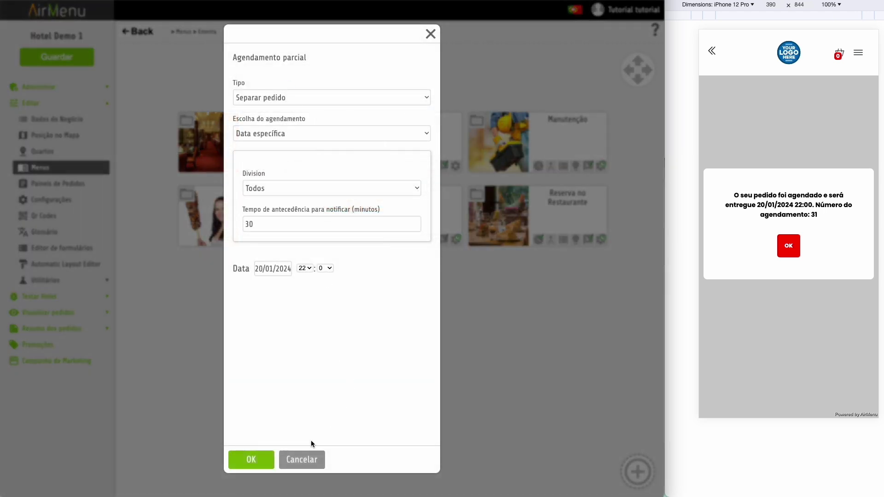
{"action": "left_click", "coordinate": [300, 456]}
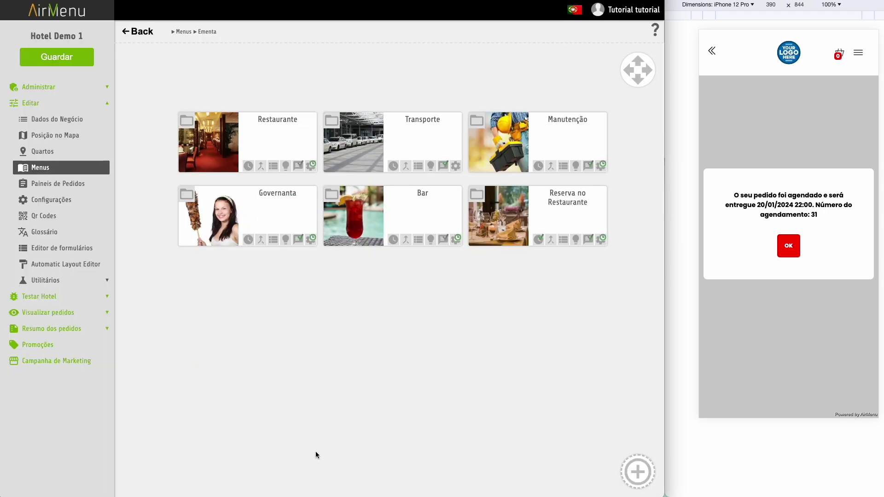
Add a new Família named "Aulas de Yoga" to the Ementa menu
{"action": "left_click", "coordinate": [637, 472]}
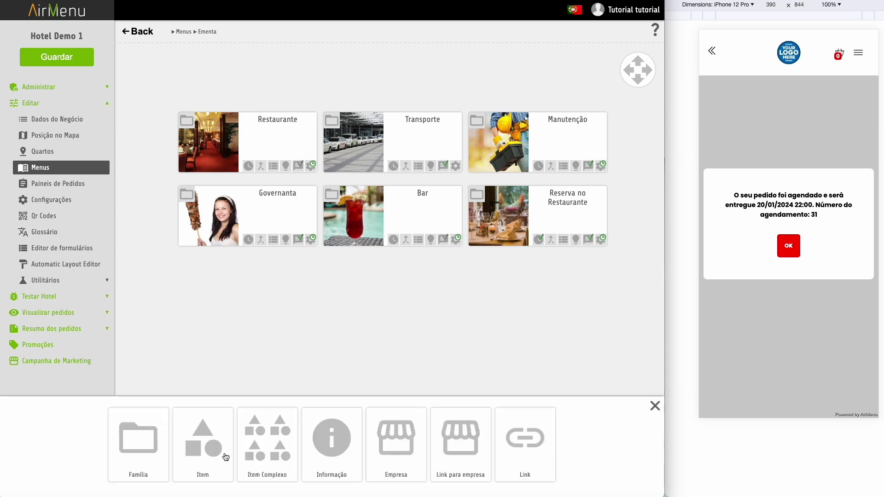
{"action": "left_click", "coordinate": [148, 456]}
{"action": "type", "text": "Aulas"}
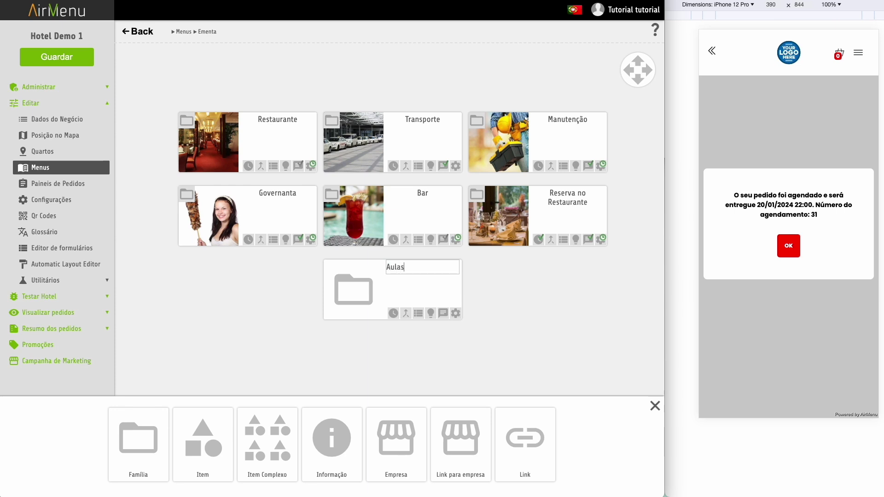
{"action": "type", "text": " de Yoga"}
{"action": "key", "text": "Return"}
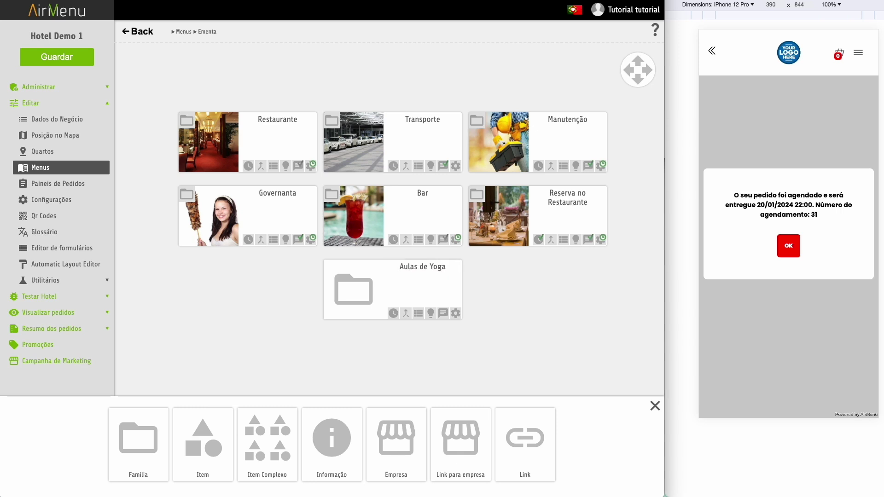
Add an item named "Preço por Aula" inside the Aulas de Yoga family
{"action": "left_click", "coordinate": [378, 296]}
{"action": "left_click", "coordinate": [384, 275]}
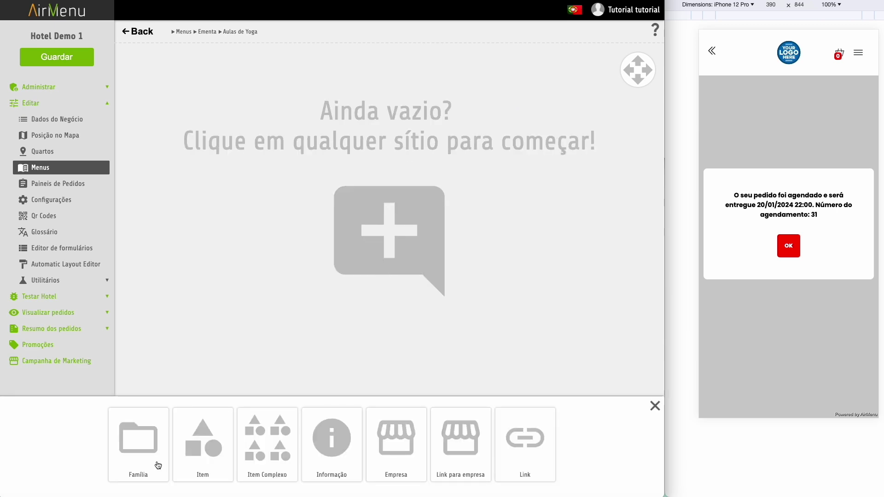
{"action": "left_click", "coordinate": [203, 462]}
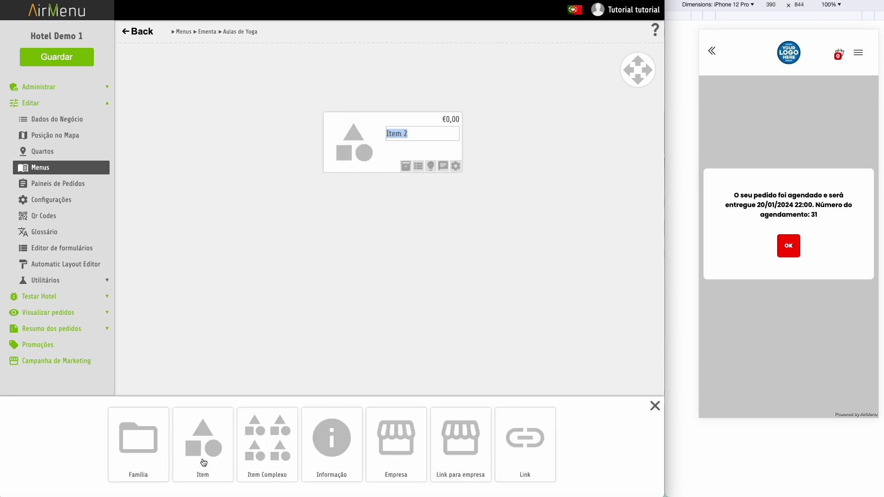
{"action": "type", "text": "R"}
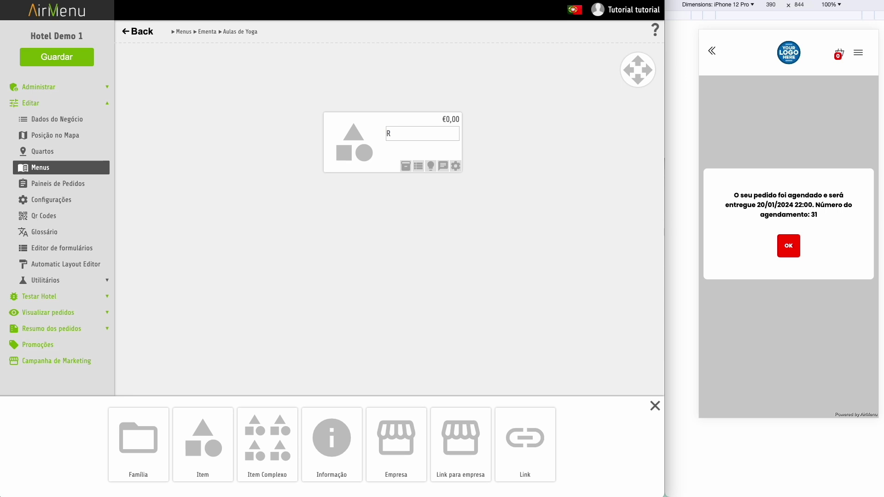
{"action": "type", "text": "Preço por Aula"}
{"action": "key", "text": "Return"}
Set the price of the Preço por Aula item to 12
{"action": "left_click", "coordinate": [456, 166]}
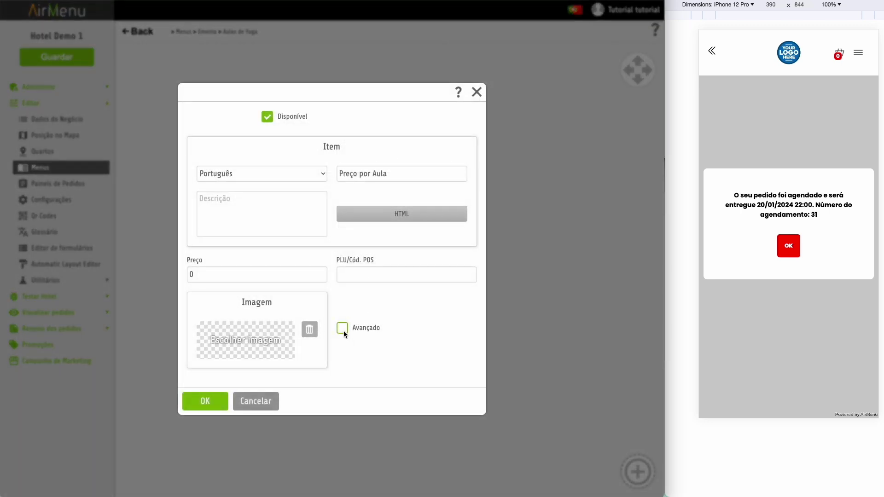
{"action": "left_click", "coordinate": [272, 276]}
{"action": "type", "text": "12"}
{"action": "left_click", "coordinate": [205, 402]}
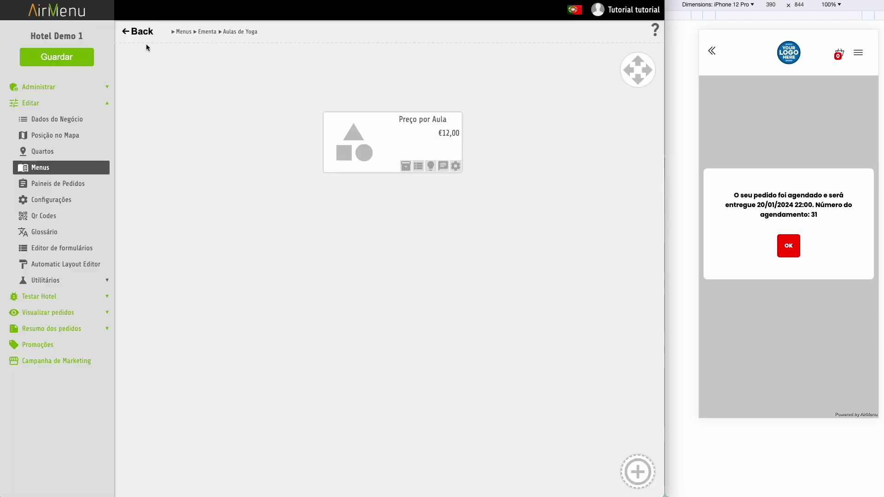
Give the Aulas de Yoga family in the Ementa menu the image of a person balancing against a blue sky
{"action": "left_click", "coordinate": [142, 32]}
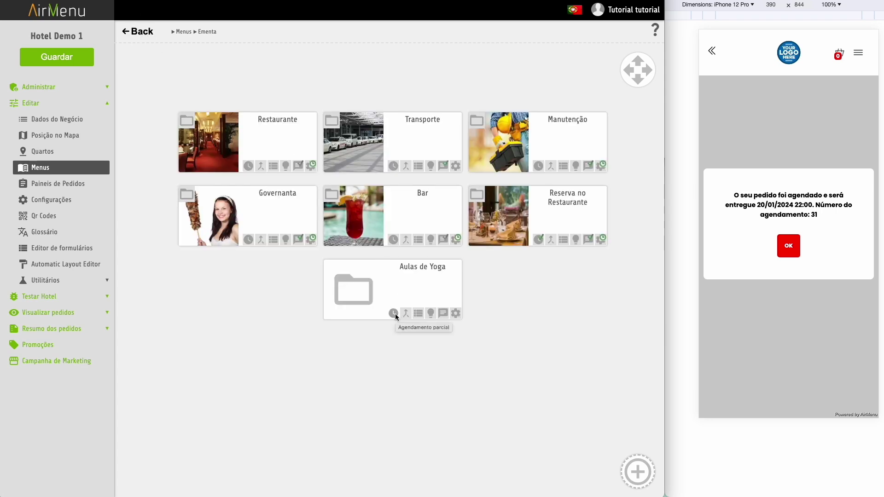
{"action": "left_click", "coordinate": [455, 313]}
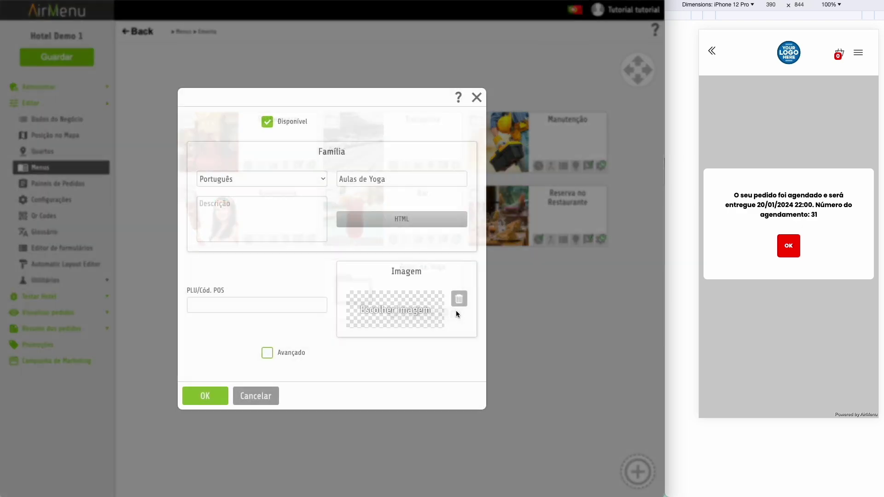
{"action": "left_click", "coordinate": [399, 309]}
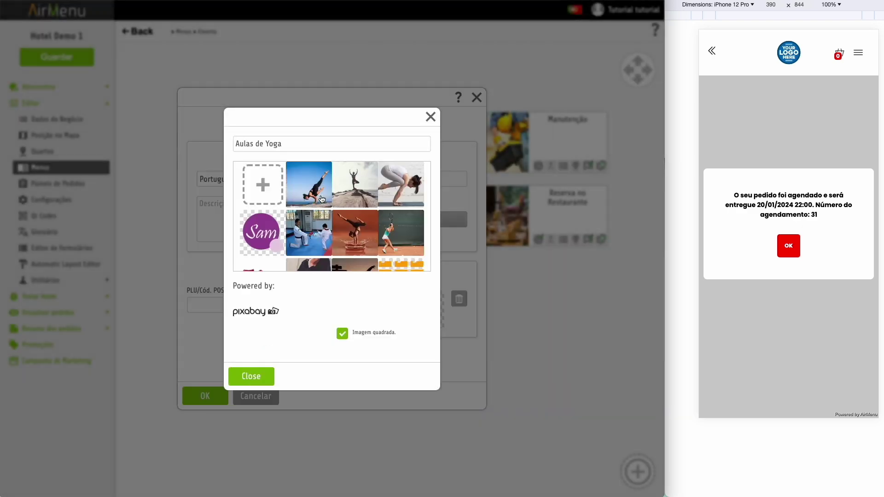
{"action": "left_click", "coordinate": [316, 185]}
{"action": "left_click", "coordinate": [259, 383]}
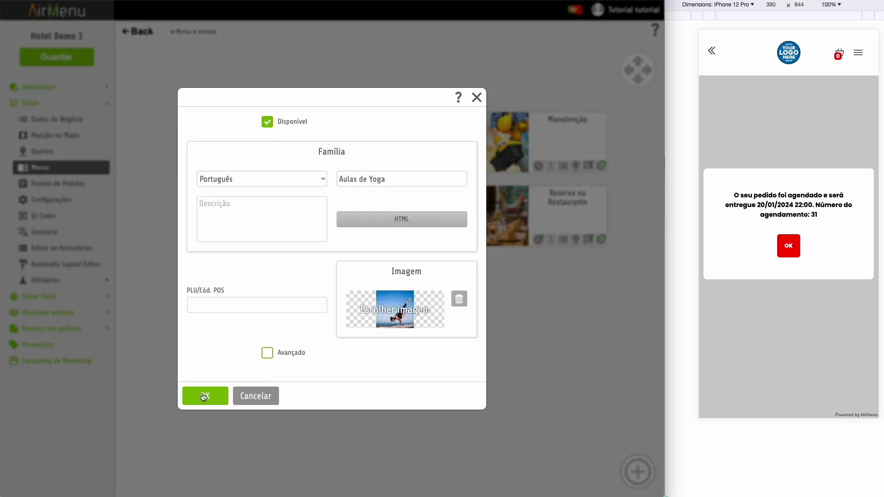
{"action": "left_click", "coordinate": [203, 396]}
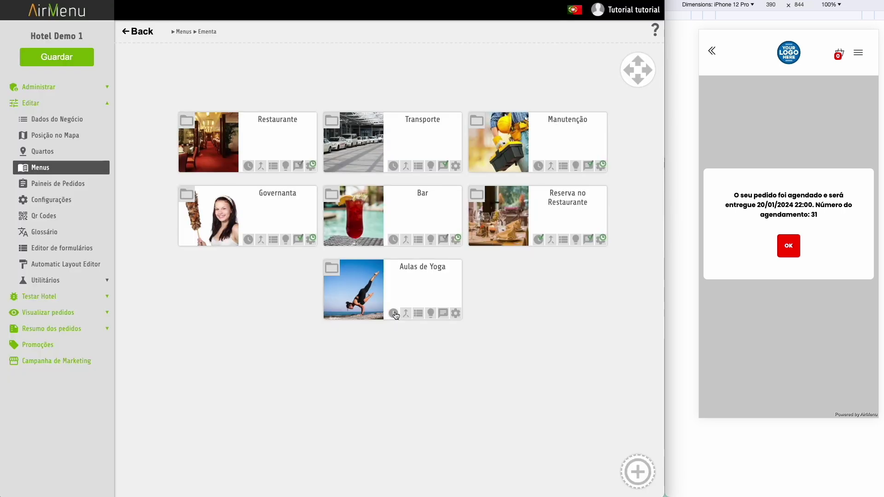
Set Aulas de Yoga's partial scheduling to Separar pedido with a weekly interval from 00:00 to 23:59 on every day
{"action": "left_click", "coordinate": [394, 313]}
{"action": "left_click", "coordinate": [286, 258]}
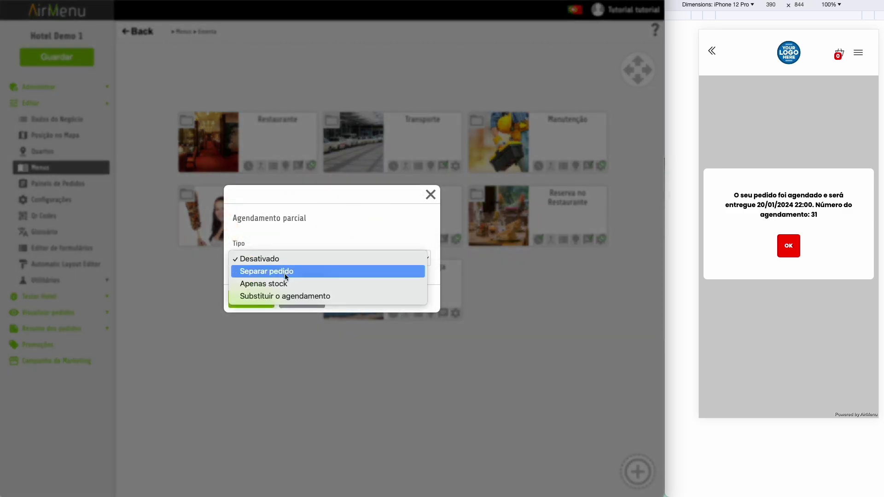
{"action": "left_click", "coordinate": [287, 272]}
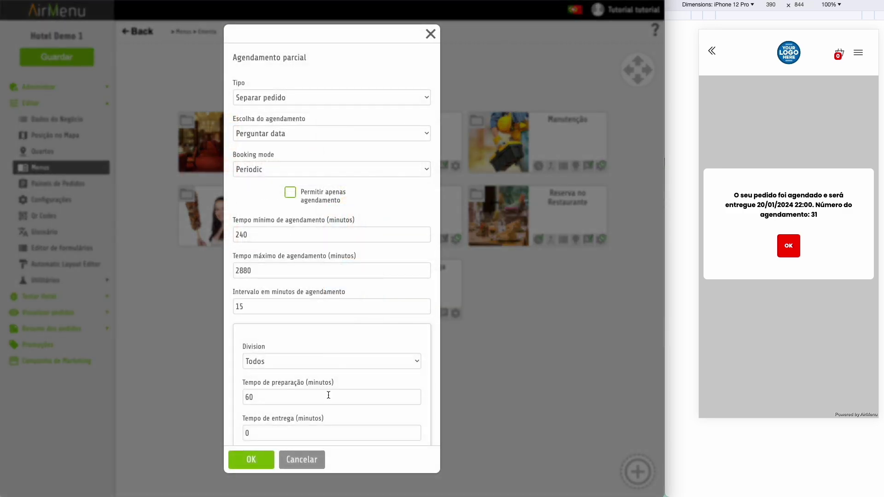
{"action": "scroll", "coordinate": [328, 395], "scroll_direction": "down", "scroll_amount": 6}
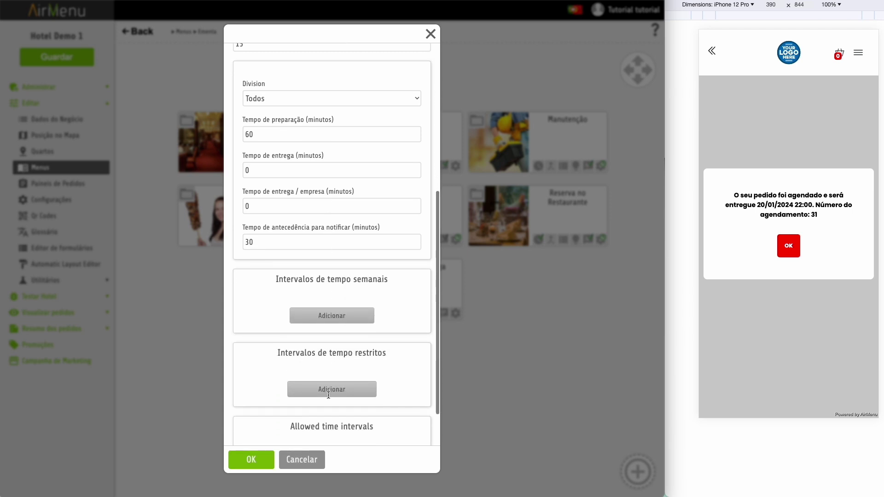
{"action": "left_click", "coordinate": [311, 310]}
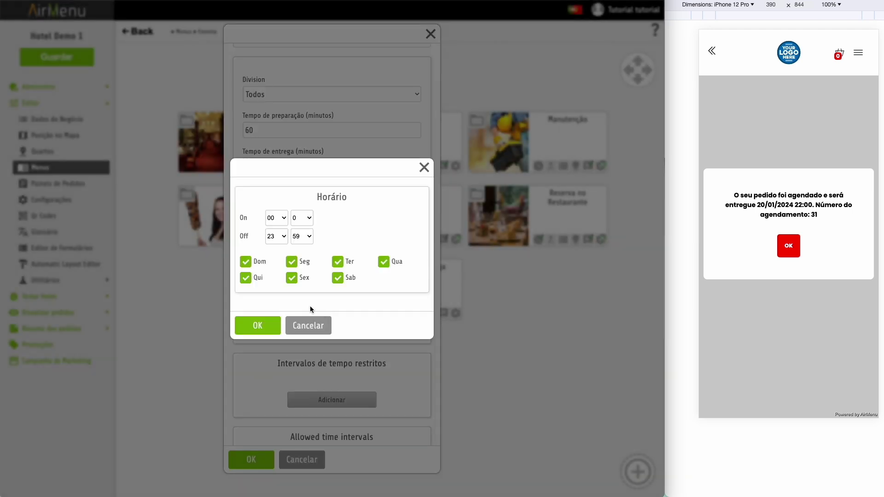
{"action": "left_click", "coordinate": [268, 328]}
{"action": "left_click", "coordinate": [251, 459]}
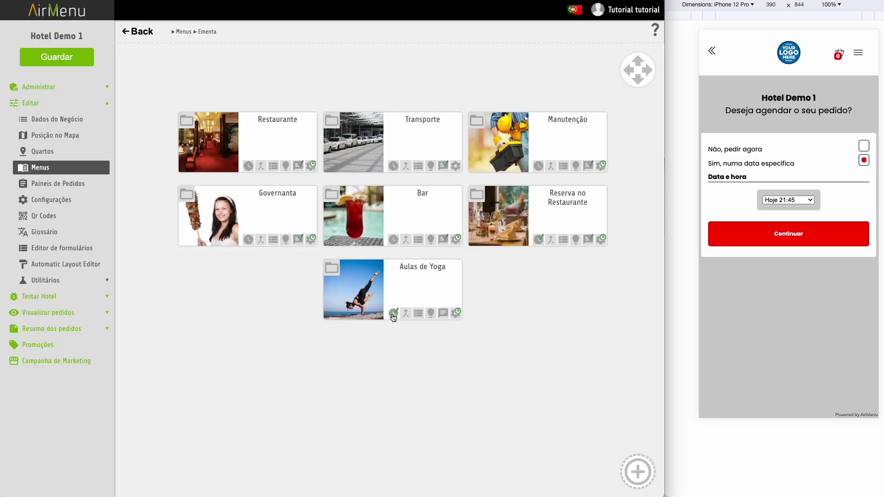
Change the Escolha do agendamento of Aulas de Yoga's partial scheduling to Vários dias
{"action": "left_click", "coordinate": [392, 316]}
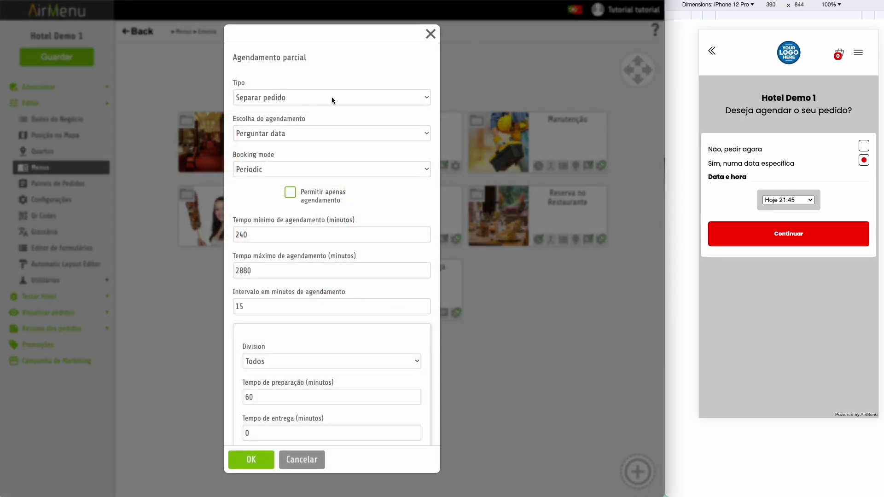
{"action": "left_click", "coordinate": [307, 136]}
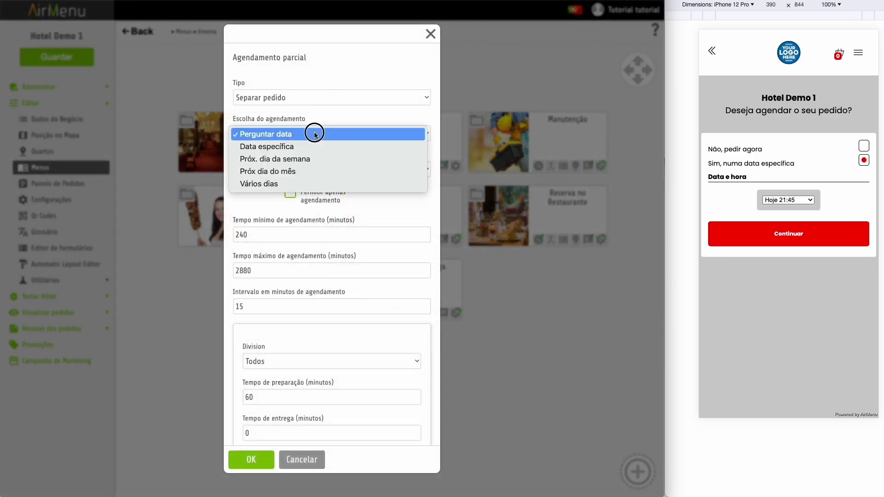
{"action": "left_click", "coordinate": [297, 183]}
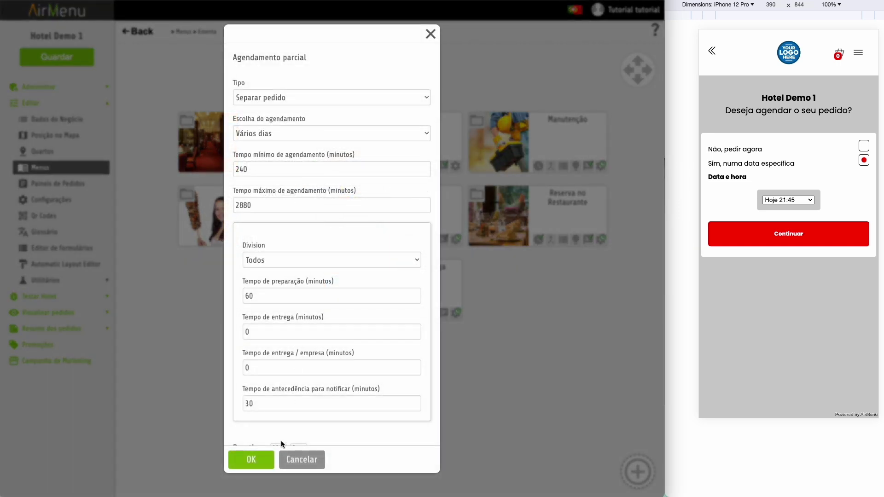
{"action": "left_click", "coordinate": [251, 460]}
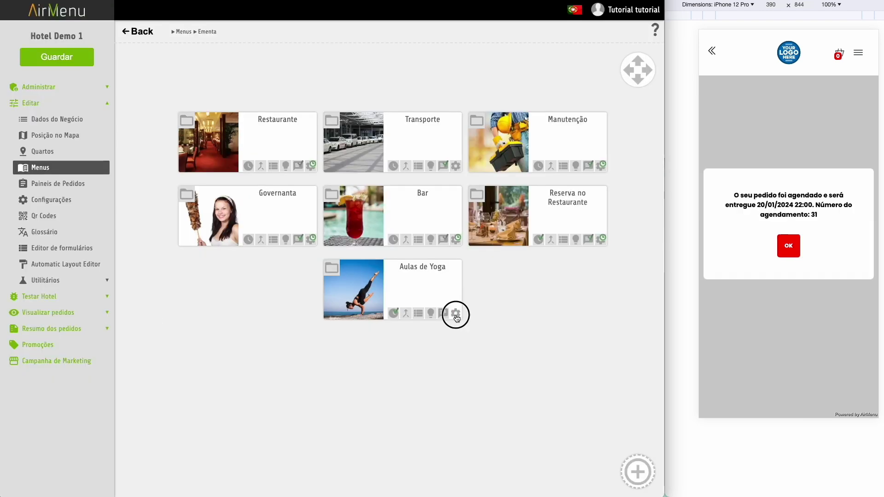
Apply the Geral schedule under Horários / Preços in the Aulas de Yoga family's settings
{"action": "left_click", "coordinate": [456, 315]}
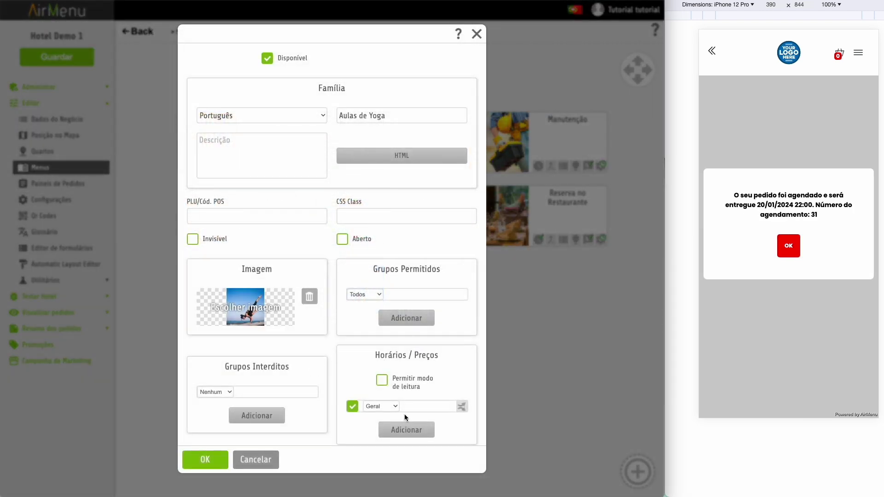
{"action": "left_click", "coordinate": [387, 407]}
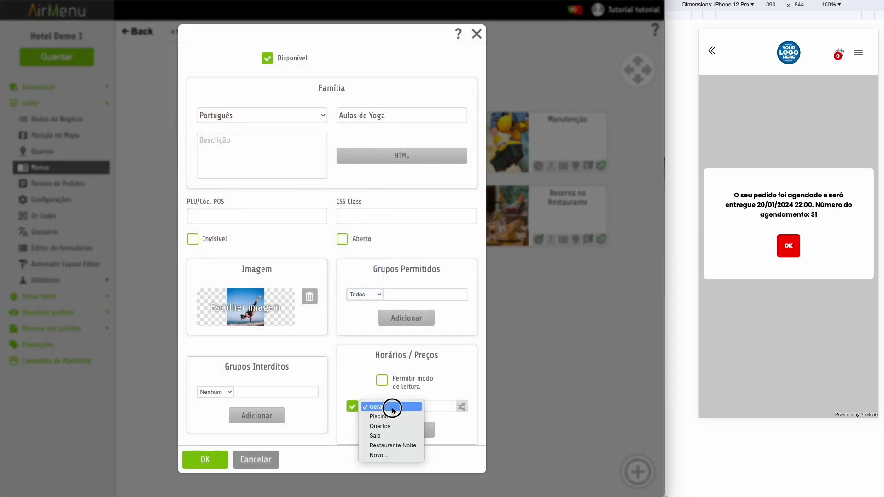
{"action": "left_click", "coordinate": [391, 425]}
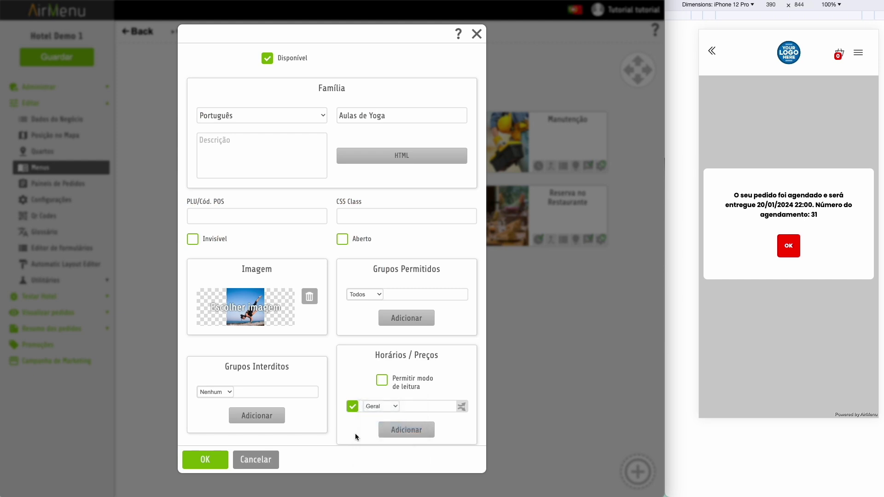
{"action": "left_click", "coordinate": [198, 461]}
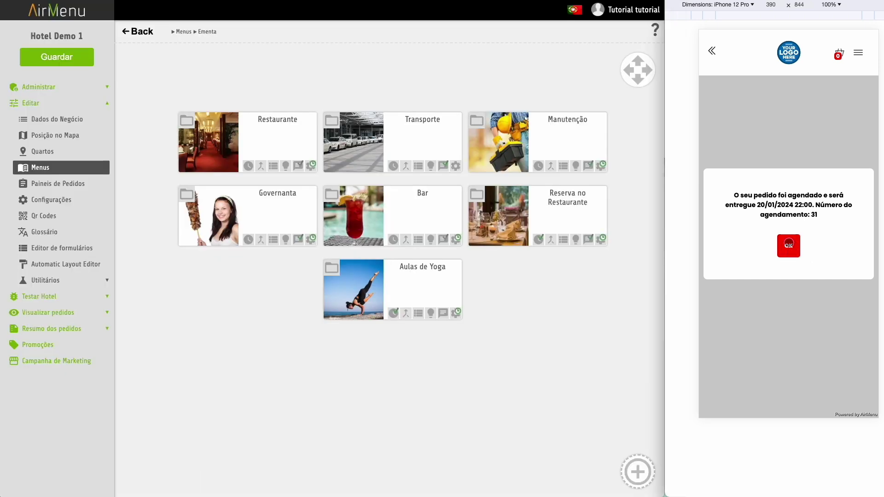
Dismiss the scheduled-order message in the phone preview and start a new order for Quarto 1004 up to the date calendar
{"action": "left_click", "coordinate": [789, 253]}
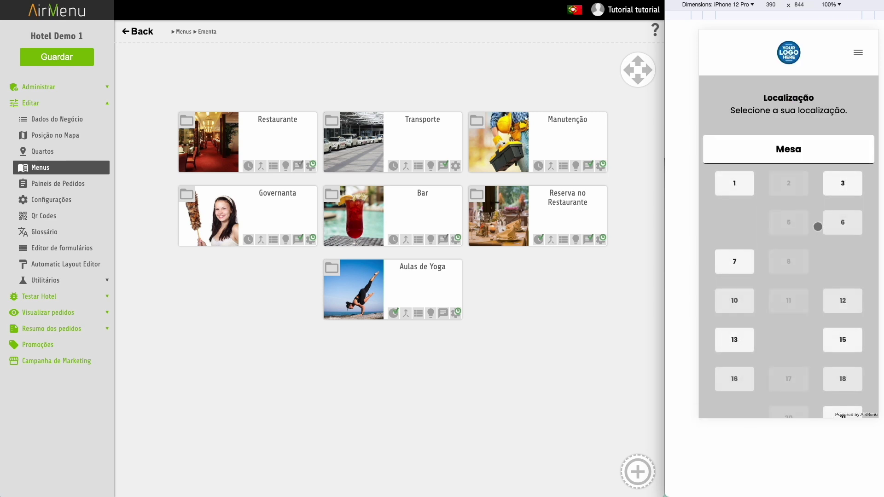
{"action": "scroll", "coordinate": [816, 221], "scroll_direction": "down", "scroll_amount": 8}
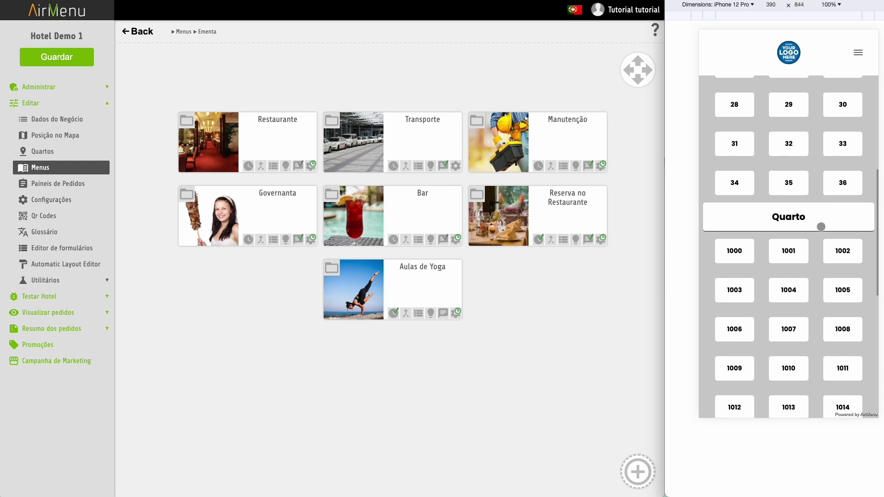
{"action": "left_click", "coordinate": [788, 289]}
{"action": "left_click", "coordinate": [789, 363]}
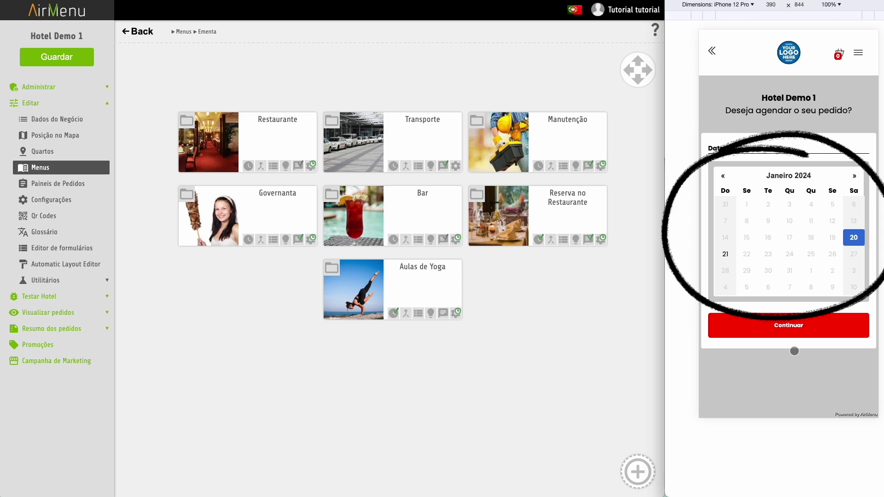
Set the Tempo máximo de agendamento of Aulas de Yoga to 28800 minutes and save the hotel's changes
{"action": "left_click", "coordinate": [393, 313]}
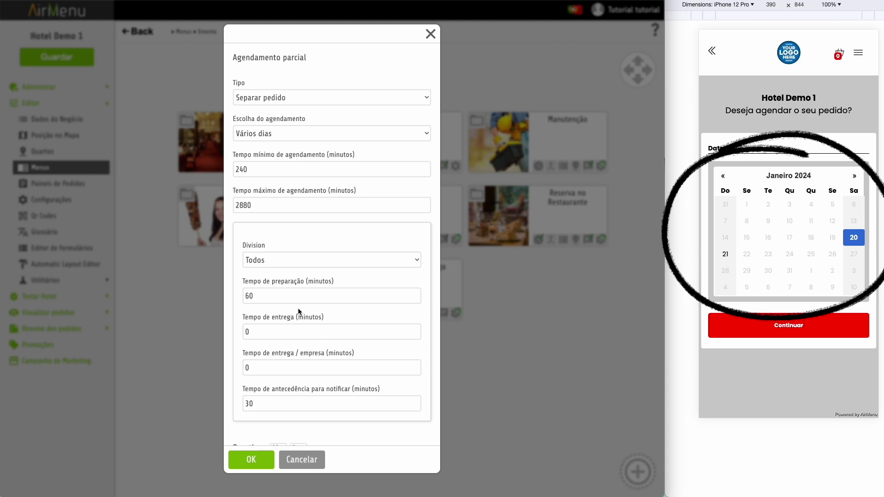
{"action": "left_click", "coordinate": [280, 170]}
{"action": "type", "text": "0"}
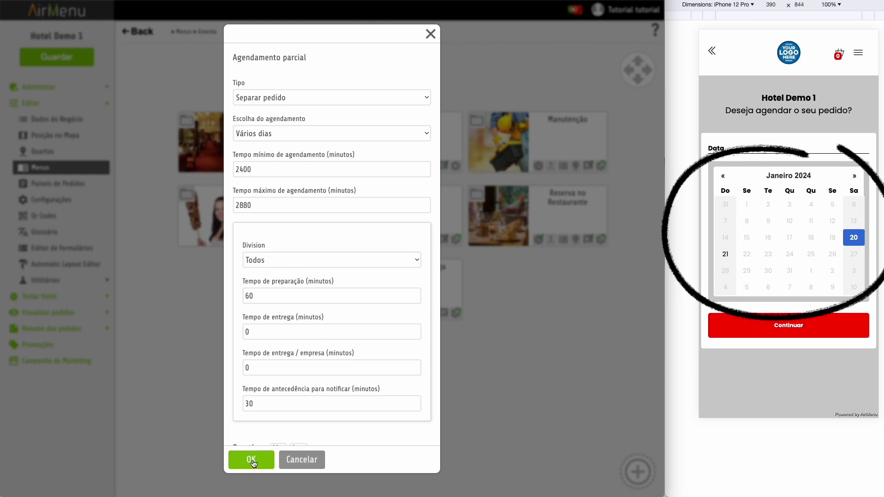
{"action": "key", "text": "BackSpace"}
{"action": "left_click", "coordinate": [264, 203]}
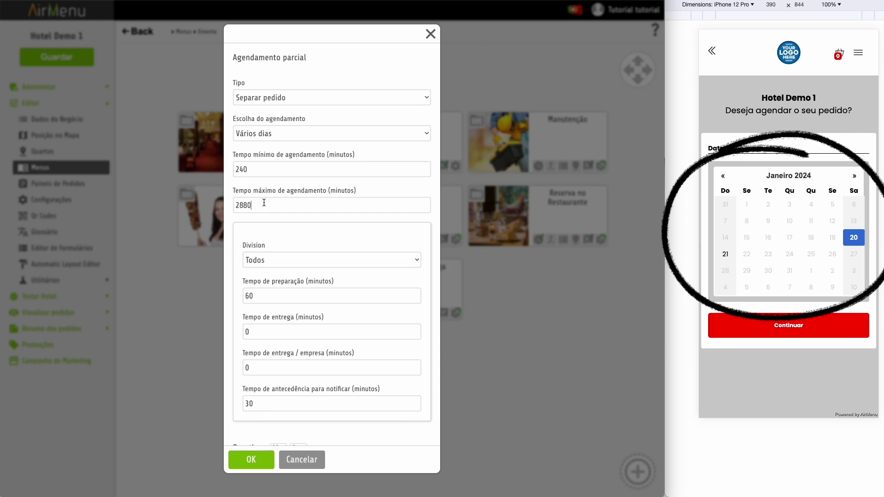
{"action": "type", "text": "0"}
{"action": "left_click", "coordinate": [252, 459]}
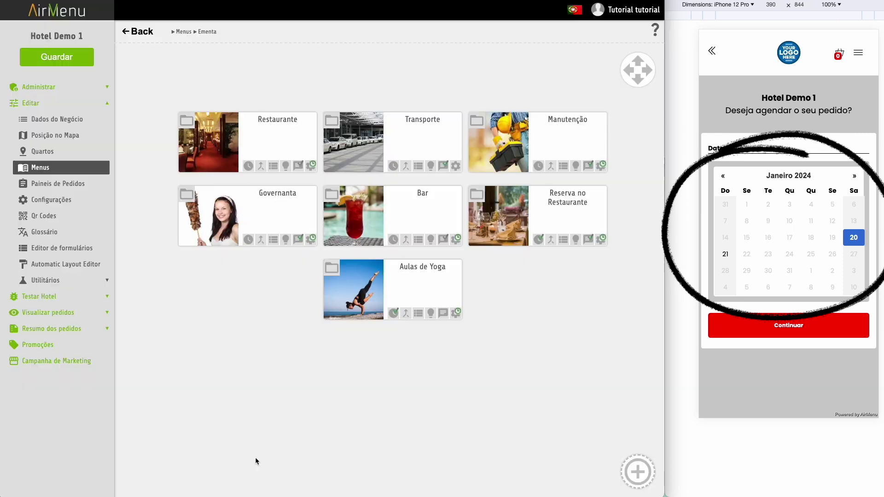
{"action": "left_click", "coordinate": [61, 60]}
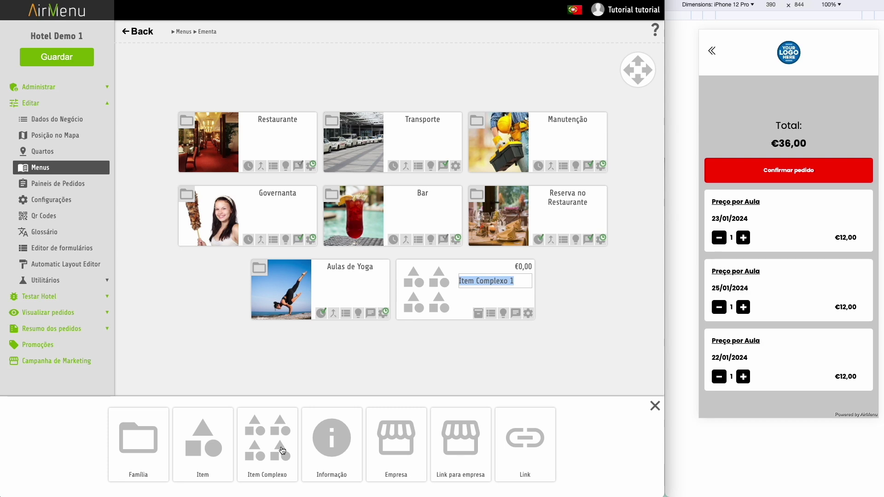
Add a complex item named Item Complexo 1 to the Ementa menu with its Cálculo do preço set to Preço Automático
{"action": "key", "text": "Return"}
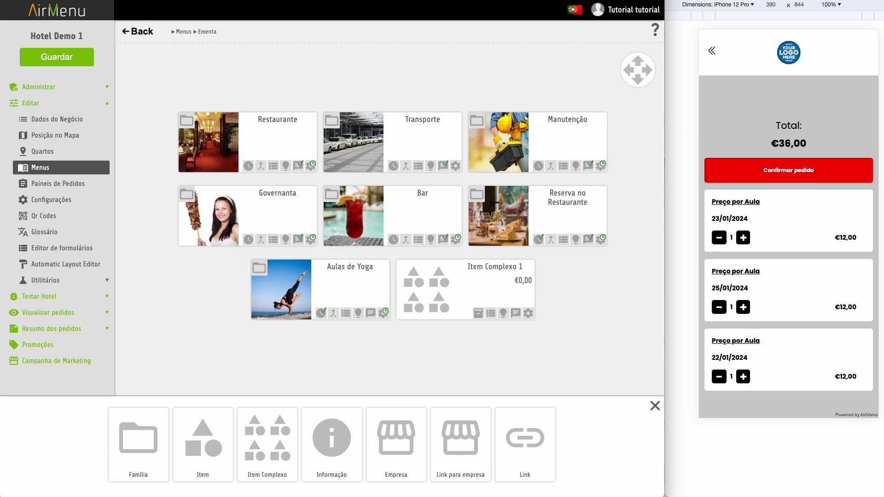
{"action": "left_click", "coordinate": [528, 314]}
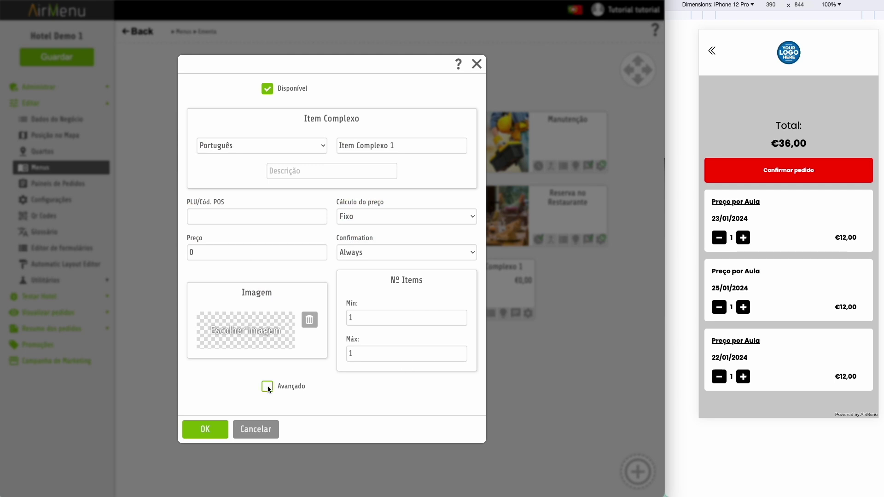
{"action": "left_click", "coordinate": [365, 212]}
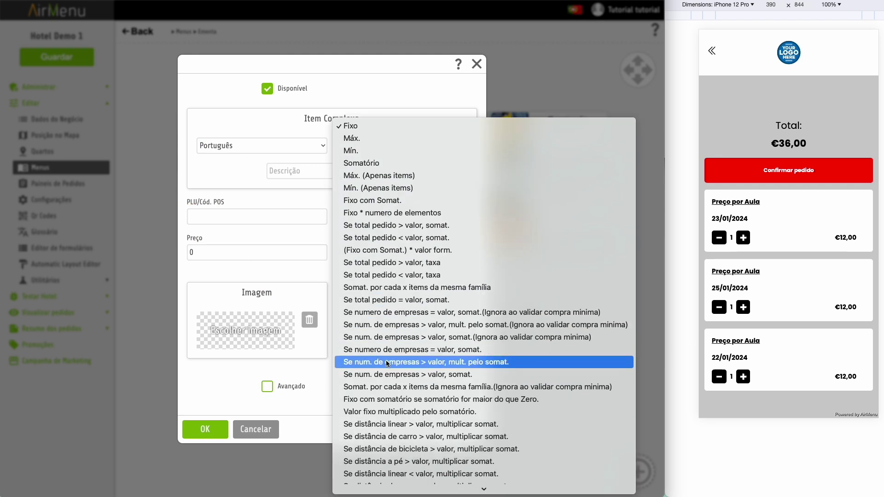
{"action": "scroll", "coordinate": [387, 364], "scroll_direction": "down", "scroll_amount": 5}
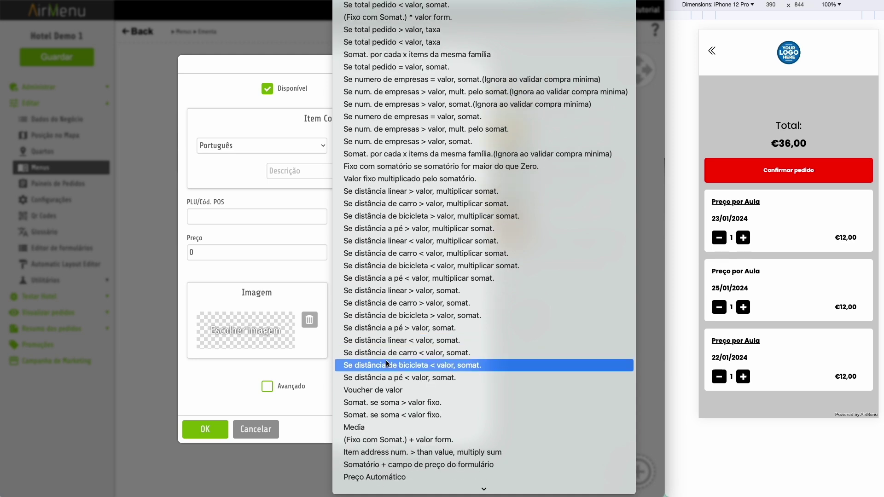
{"action": "scroll", "coordinate": [387, 364], "scroll_direction": "down", "scroll_amount": 1}
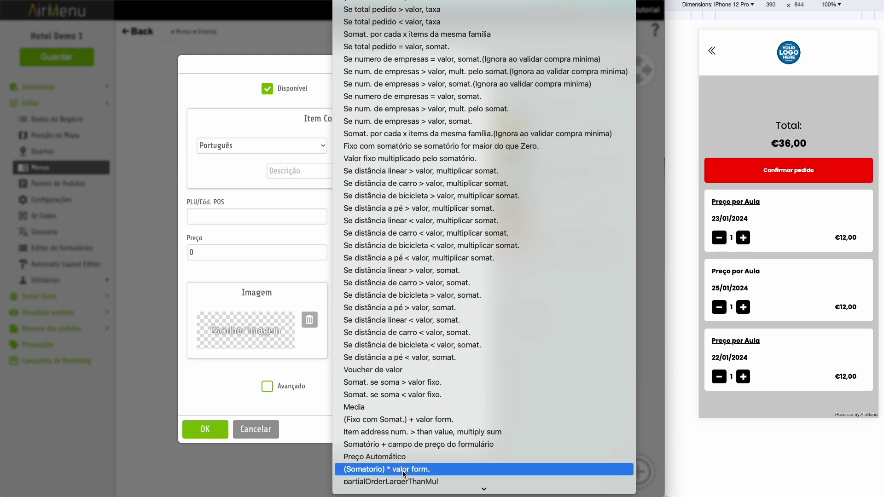
{"action": "scroll", "coordinate": [403, 473], "scroll_direction": "down", "scroll_amount": 2}
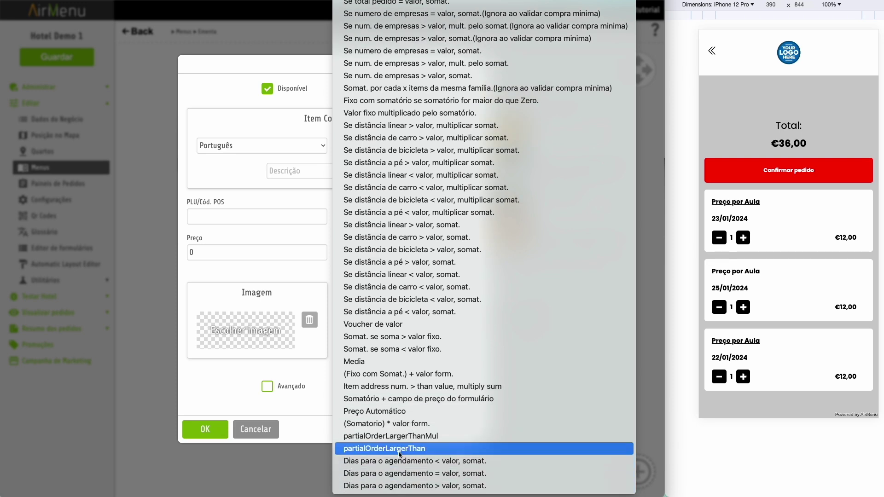
{"action": "left_click", "coordinate": [400, 413]}
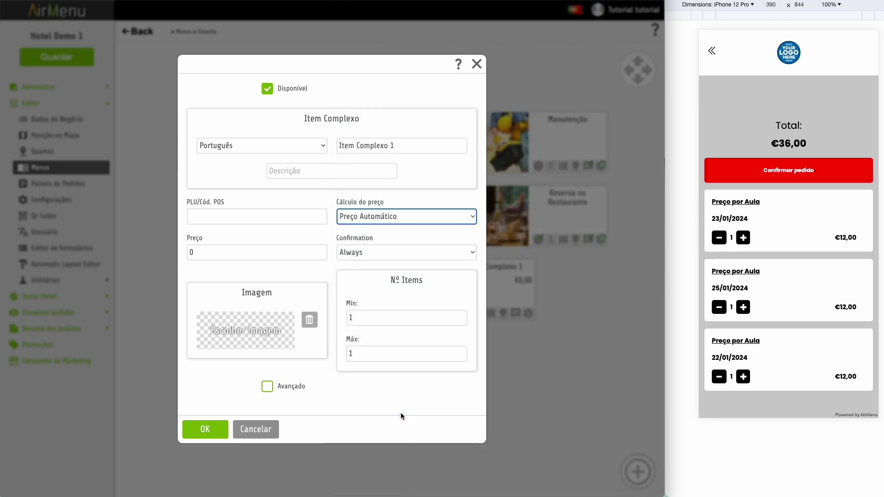
{"action": "left_click", "coordinate": [208, 431]}
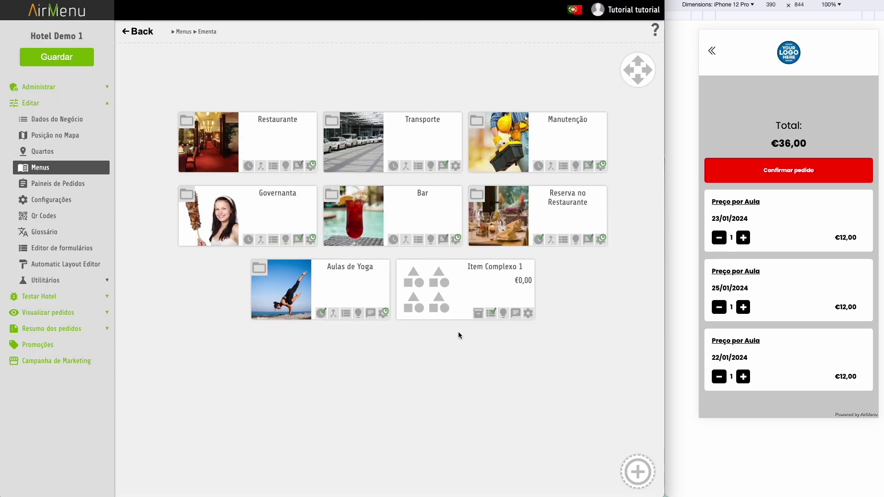
Rename the complex item Item Complexo 1 in the Ementa menu as Preço
{"action": "left_click", "coordinate": [527, 313]}
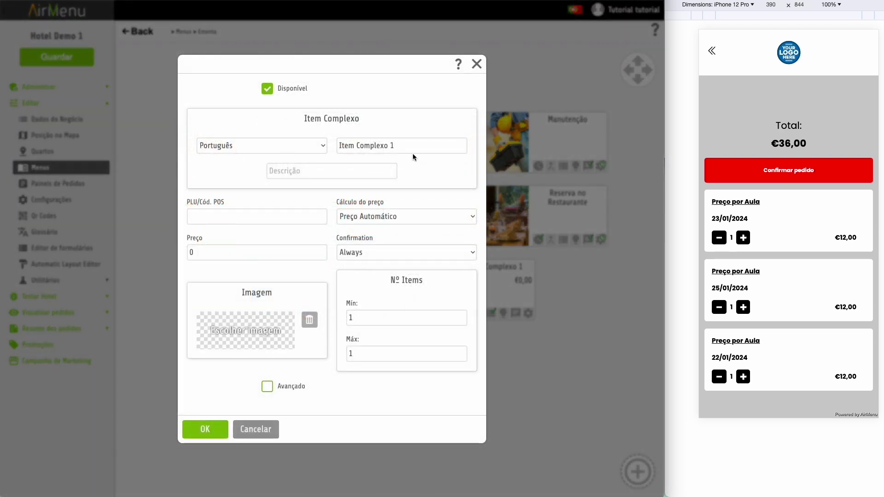
{"action": "left_click_drag", "start_coordinate": [397, 145], "coordinate": [303, 149]}
{"action": "type", "text": "Preço"}
{"action": "left_click", "coordinate": [212, 433]}
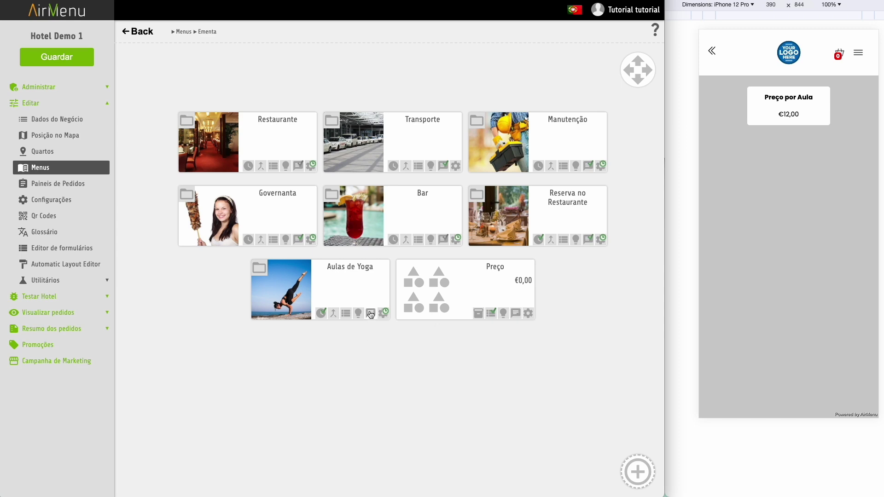
Add a complex item to the Aulas de Yoga family, reusing the existing Preço item from Ementa
{"action": "left_click", "coordinate": [359, 285]}
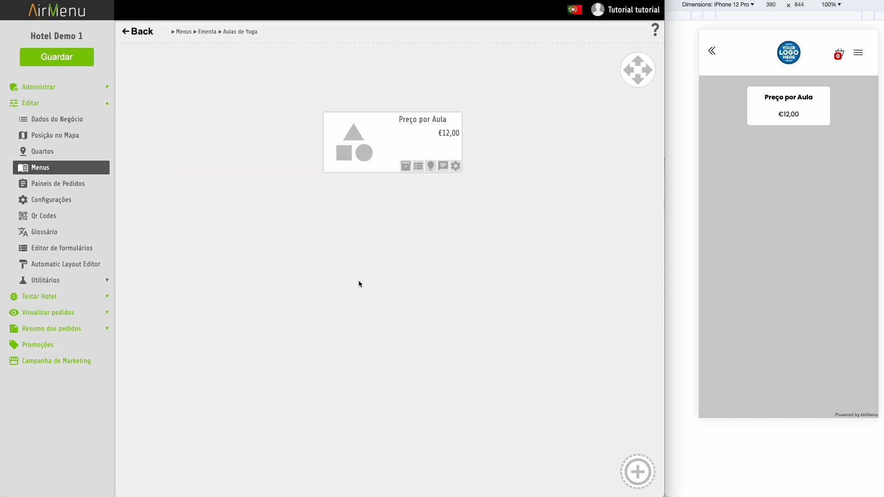
{"action": "left_click", "coordinate": [146, 34]}
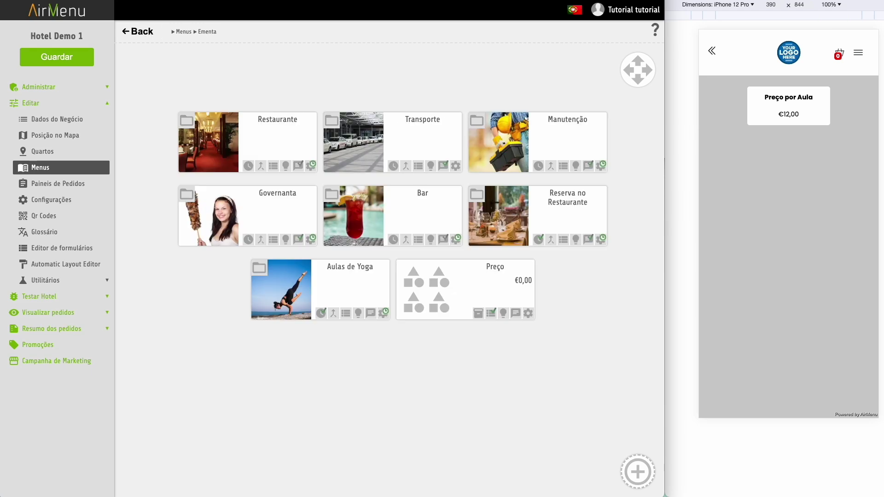
{"action": "left_click", "coordinate": [365, 285]}
{"action": "left_click", "coordinate": [641, 474]}
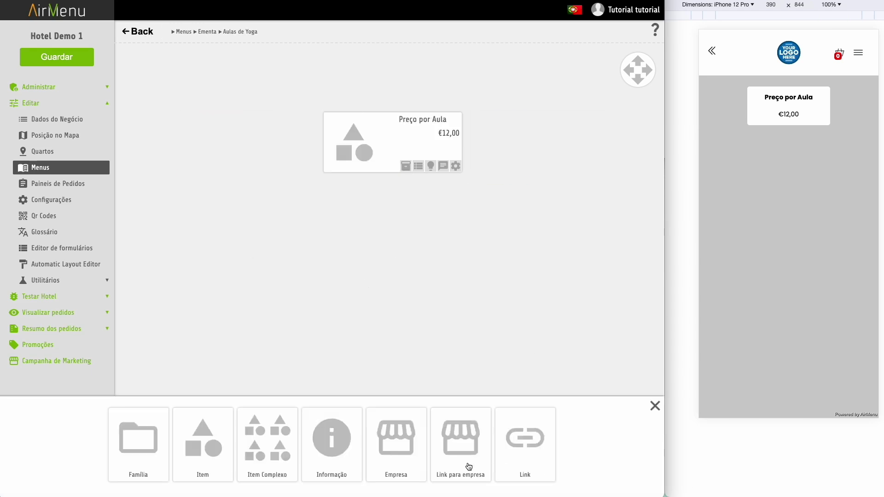
{"action": "left_click", "coordinate": [278, 453]}
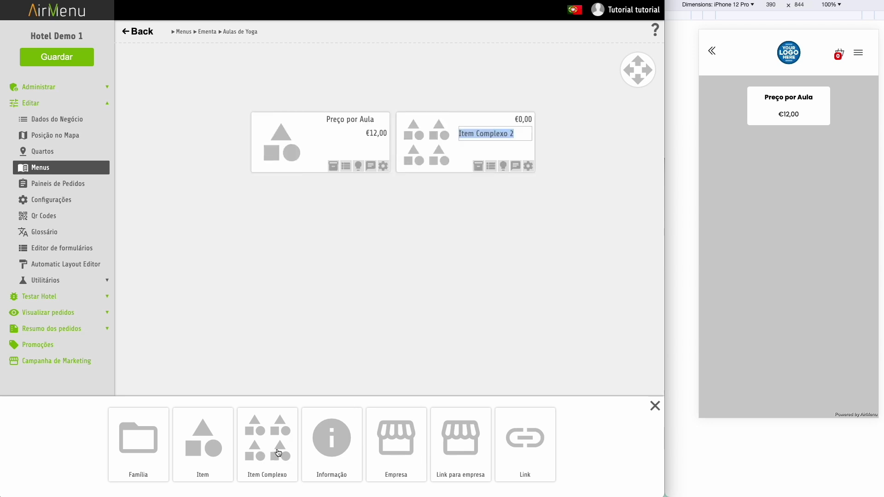
{"action": "type", "text": "Preço"}
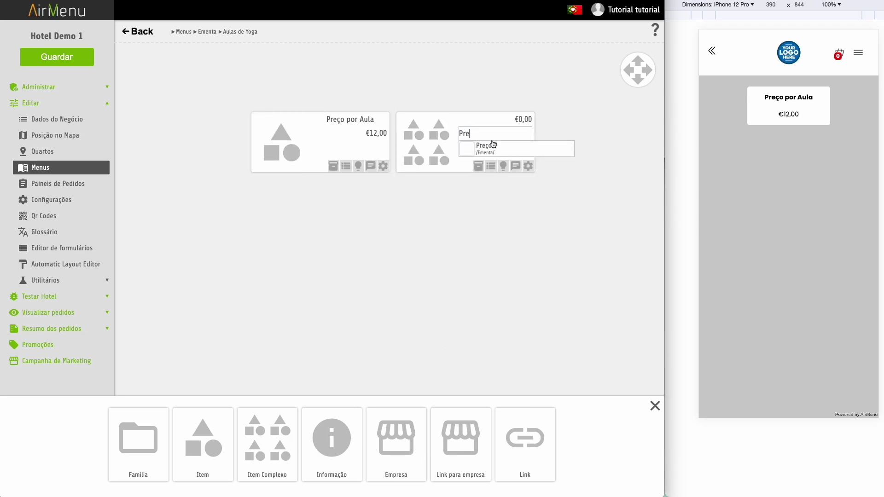
{"action": "left_click", "coordinate": [491, 146]}
{"action": "left_click", "coordinate": [294, 192]}
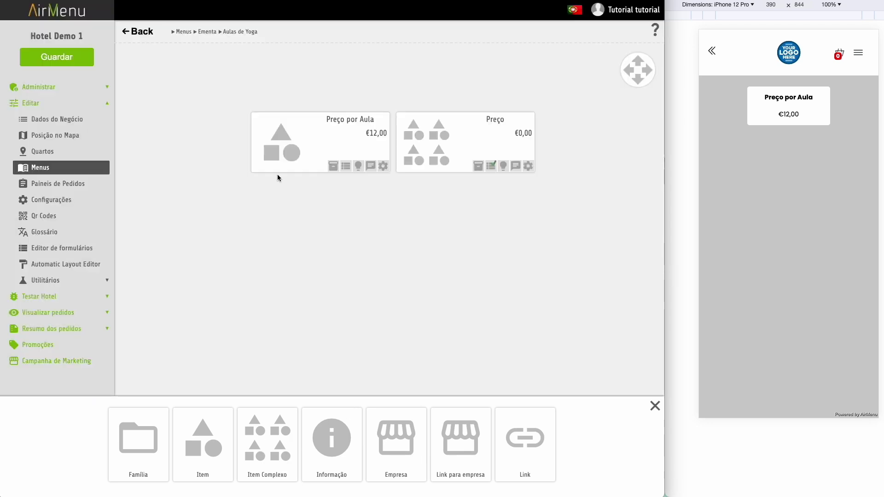
Return to the Ementa menu and remove the Preço complex item from it
{"action": "left_click", "coordinate": [138, 31]}
{"action": "left_click", "coordinate": [472, 286]}
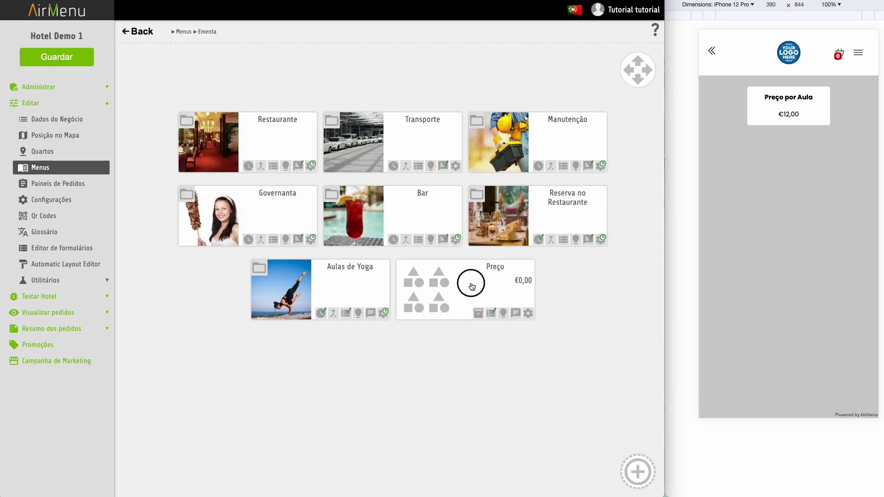
{"action": "left_click", "coordinate": [526, 313]}
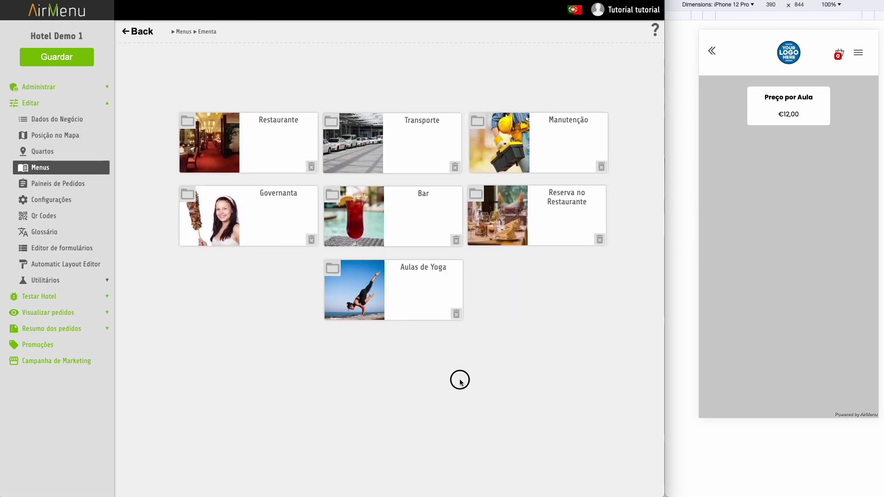
Add a Board panel named Yoga to the Paineis de Pedidos and save the hotel's changes
{"action": "left_click", "coordinate": [58, 183]}
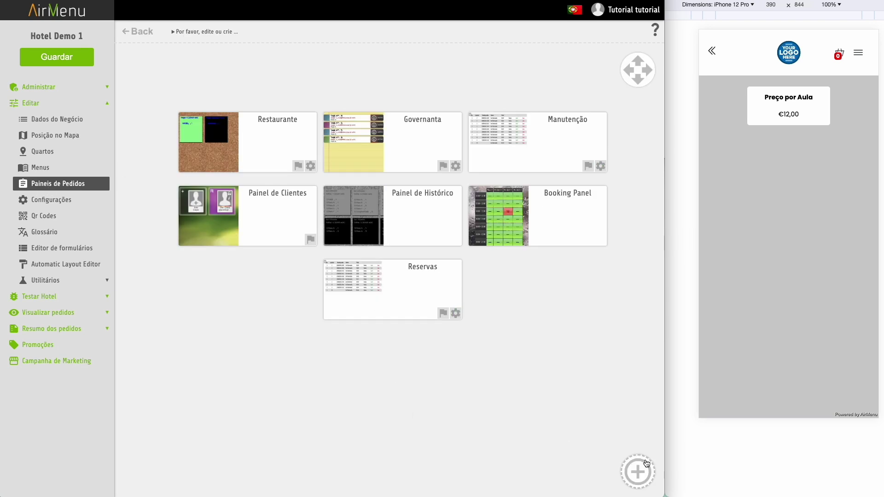
{"action": "left_click", "coordinate": [637, 472]}
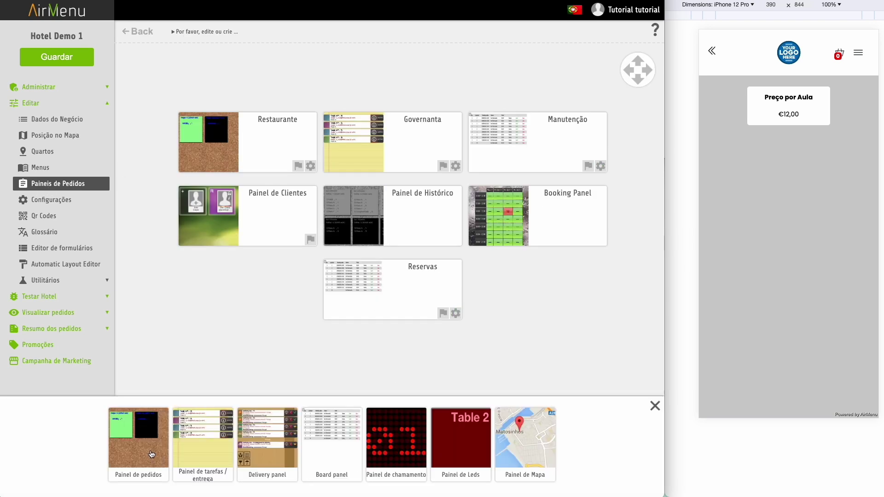
{"action": "left_click", "coordinate": [331, 439]}
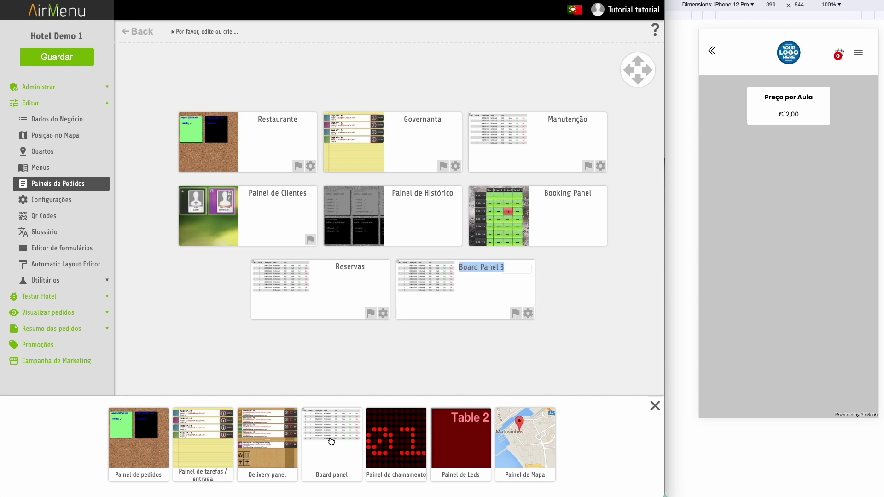
{"action": "type", "text": "Yoga"}
{"action": "key", "text": "Return"}
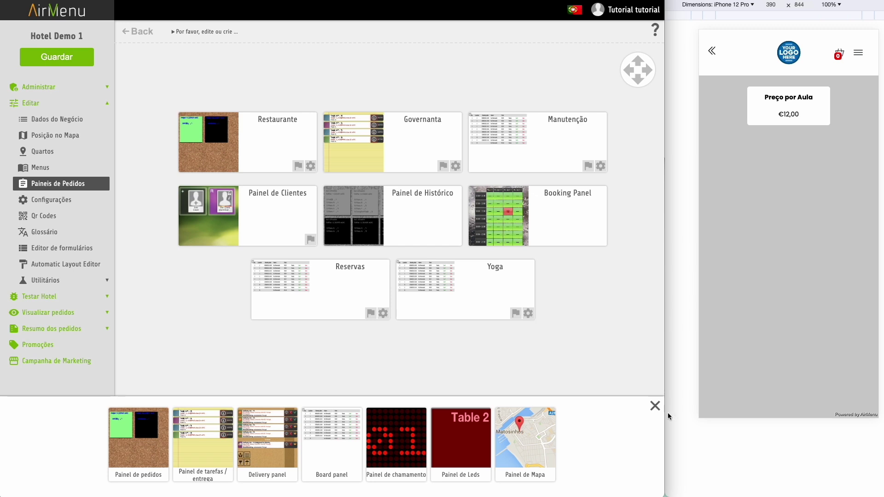
{"action": "left_click", "coordinate": [655, 406]}
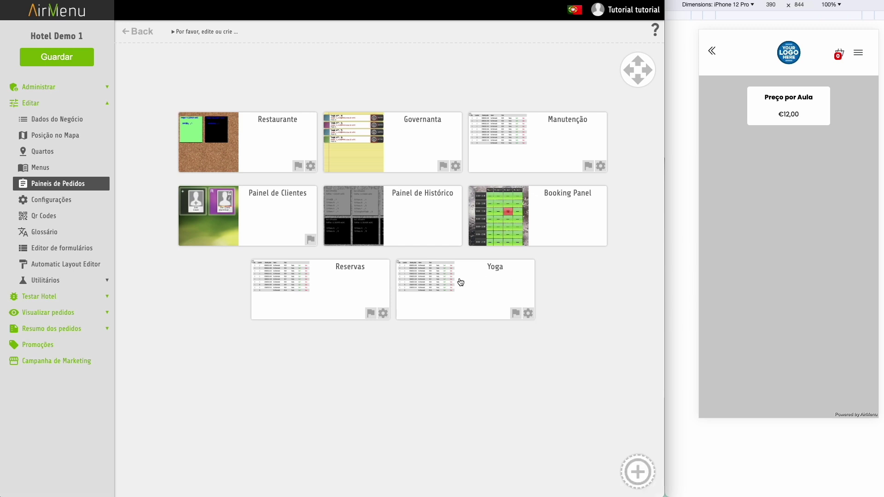
{"action": "left_click", "coordinate": [55, 61]}
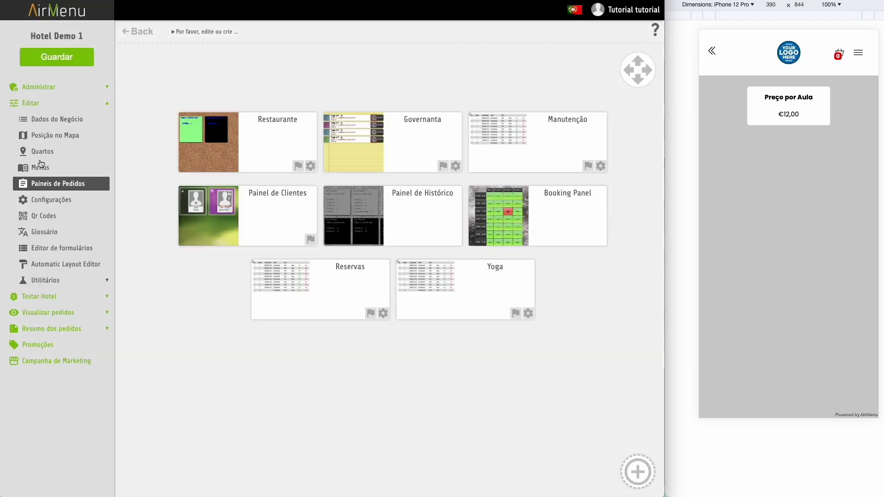
Add a Tarefa / Entrega action to the Aulas de Yoga family for the Yoga panel, executed Ao efectuar o pedido
{"action": "left_click", "coordinate": [41, 168]}
{"action": "left_click", "coordinate": [442, 312]}
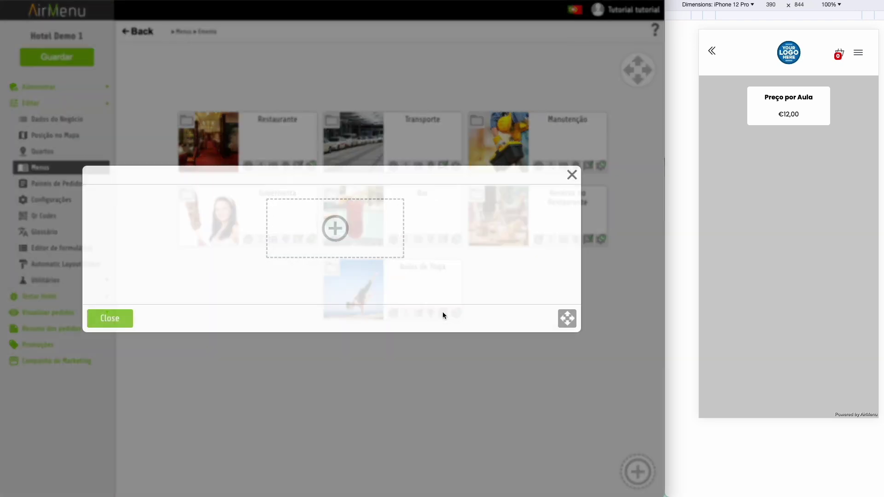
{"action": "left_click", "coordinate": [330, 227]}
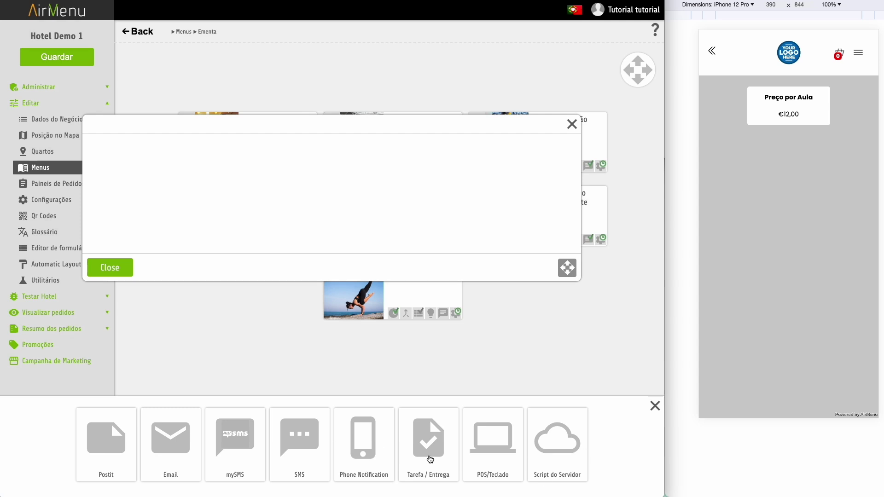
{"action": "left_click", "coordinate": [430, 458]}
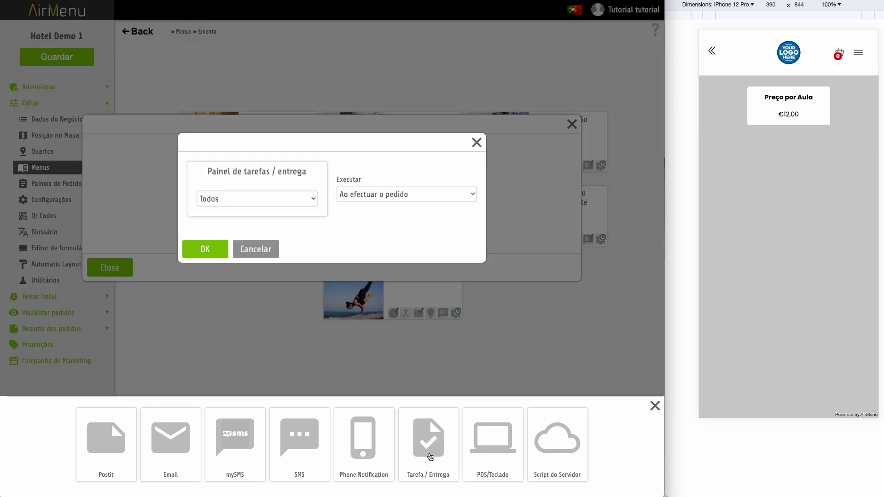
{"action": "left_click", "coordinate": [303, 204]}
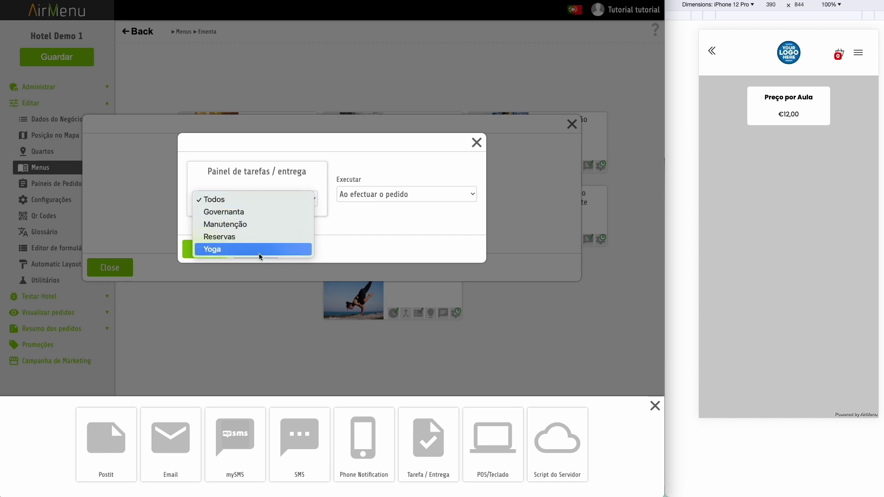
{"action": "left_click", "coordinate": [316, 251]}
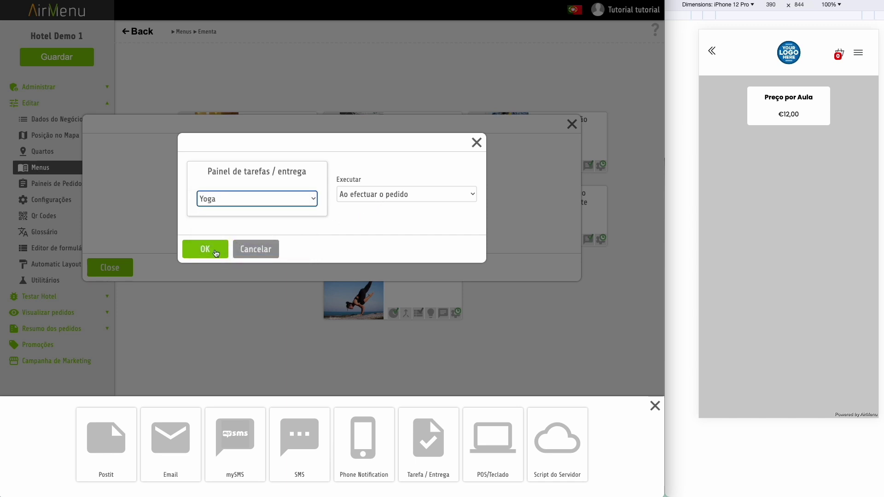
{"action": "left_click", "coordinate": [214, 251]}
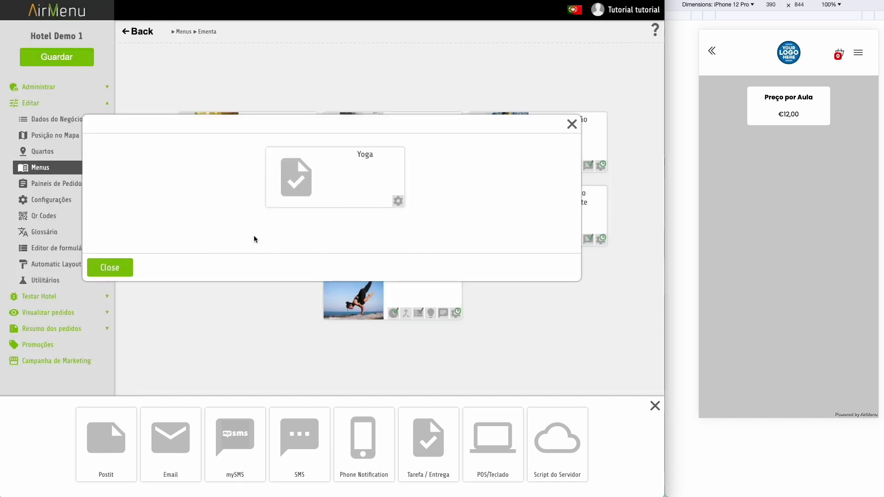
{"action": "scroll", "coordinate": [245, 214], "scroll_direction": "down", "scroll_amount": 2}
{"action": "left_click", "coordinate": [109, 269]}
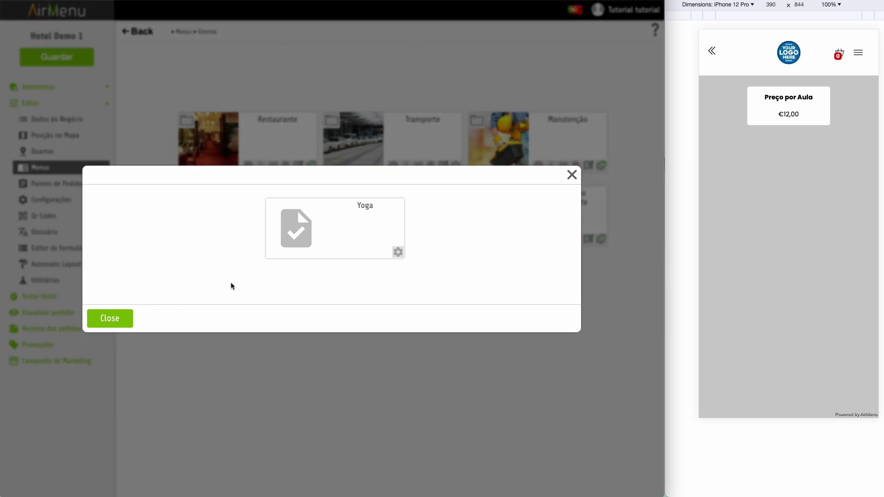
{"action": "left_click", "coordinate": [119, 318]}
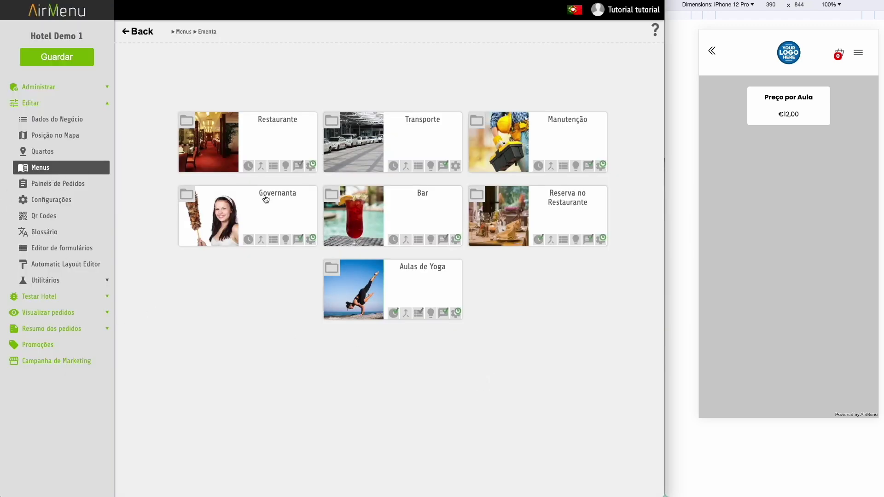
Add a second Tarefa / Entrega action to Aulas de Yoga for the Yoga panel, executed Ao preparar pedido agendado
{"action": "left_click", "coordinate": [444, 314]}
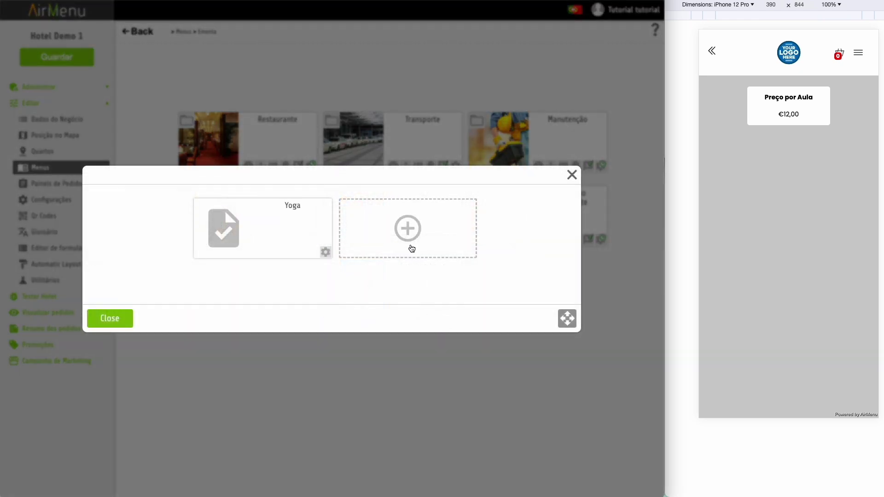
{"action": "left_click", "coordinate": [412, 252]}
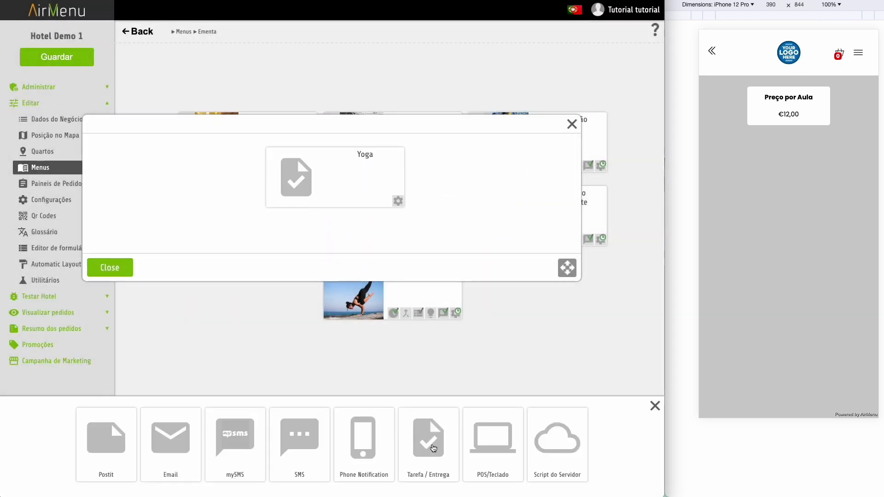
{"action": "left_click", "coordinate": [442, 449]}
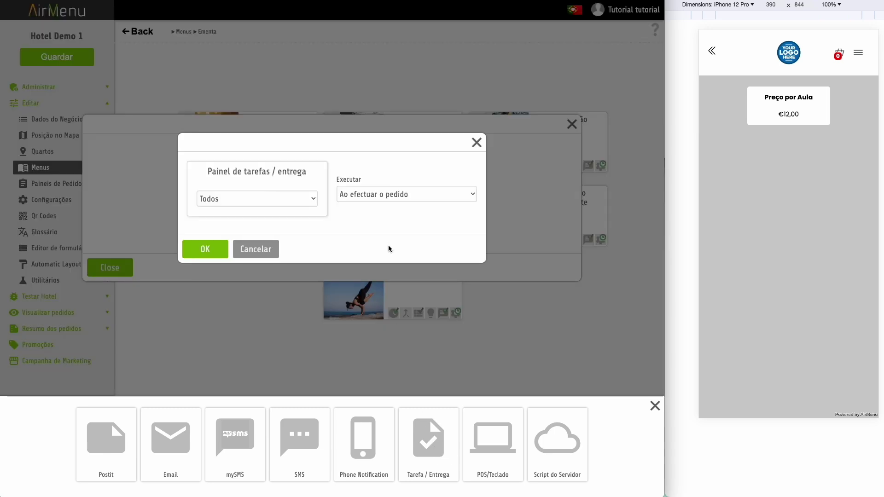
{"action": "left_click", "coordinate": [293, 203]}
{"action": "left_click", "coordinate": [299, 248]}
{"action": "left_click", "coordinate": [376, 196]}
{"action": "left_click", "coordinate": [375, 207]}
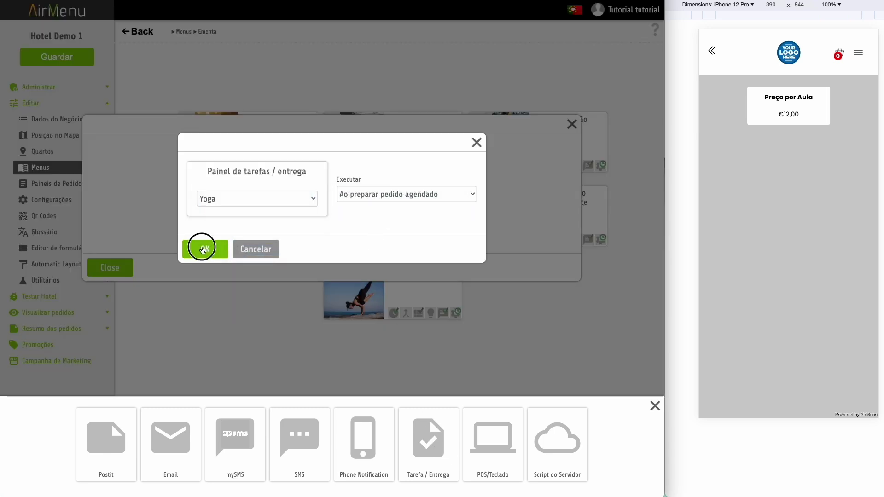
{"action": "left_click", "coordinate": [203, 248]}
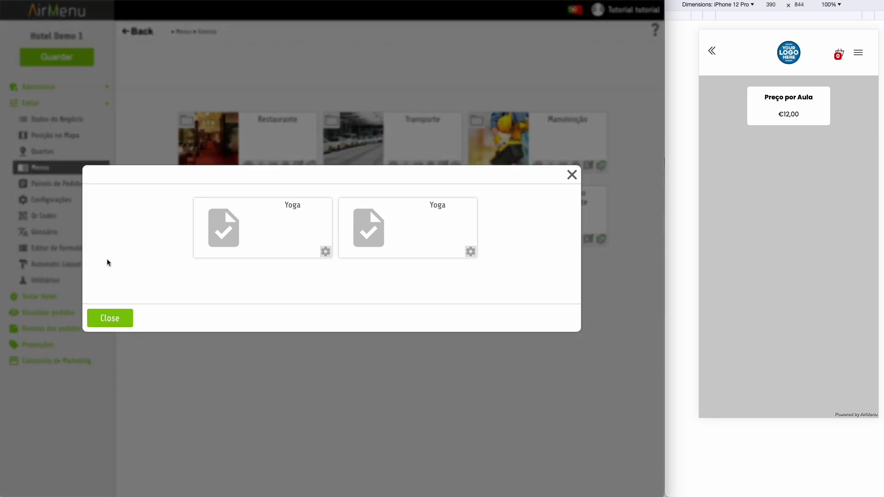
{"action": "left_click", "coordinate": [120, 324]}
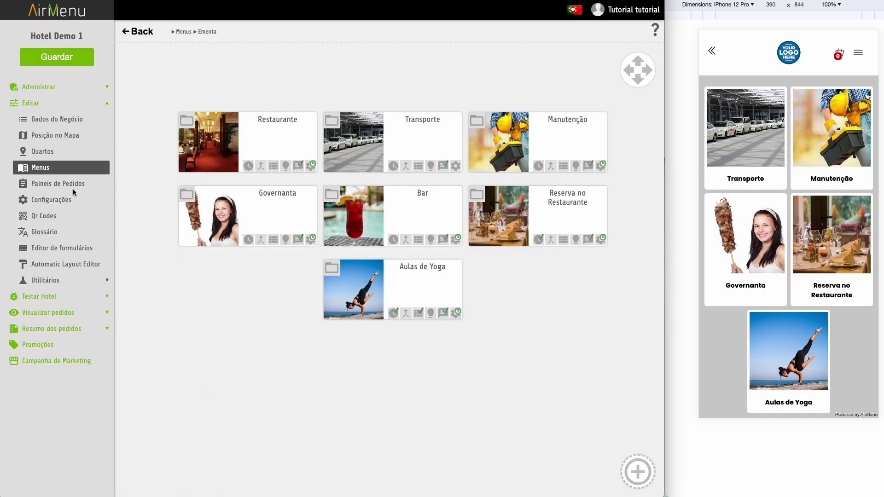
Add two order flags named Aceitar and Cancelar to the Yoga panel in Paineis de Pedidos
{"action": "left_click", "coordinate": [59, 184]}
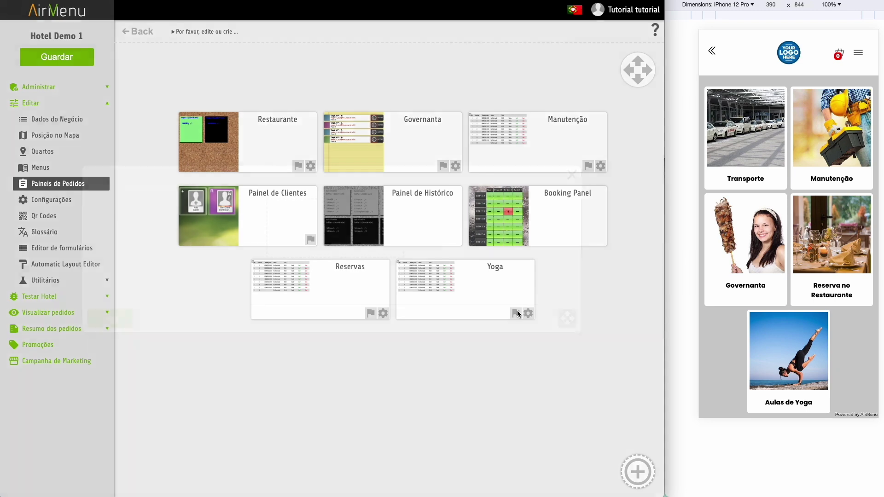
{"action": "left_click", "coordinate": [516, 313]}
{"action": "left_click", "coordinate": [326, 228]}
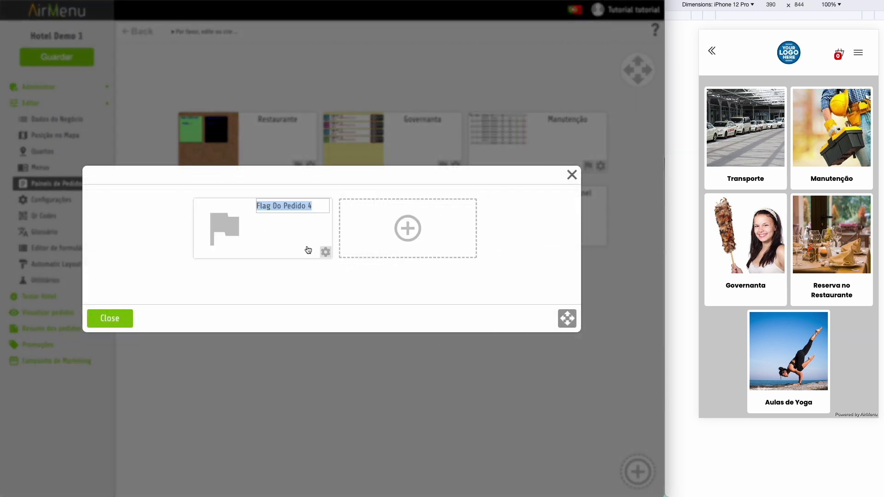
{"action": "type", "text": "Te"}
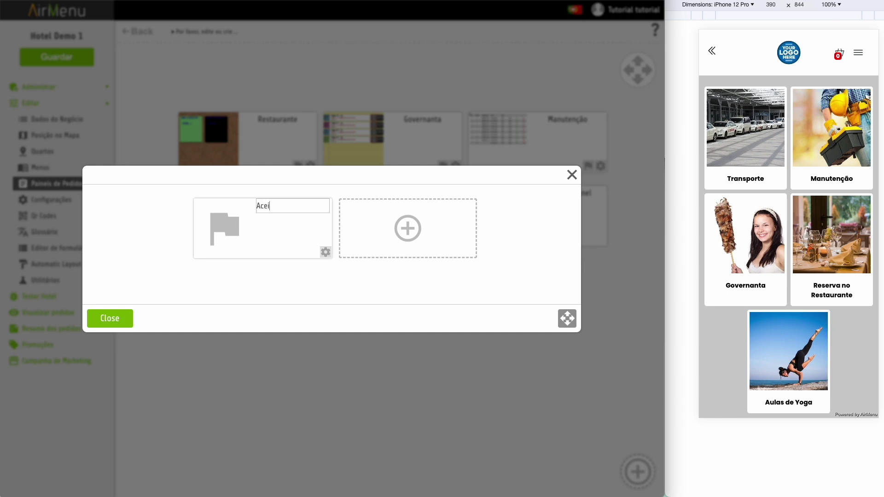
{"action": "key", "text": "Return"}
{"action": "left_click", "coordinate": [408, 231]}
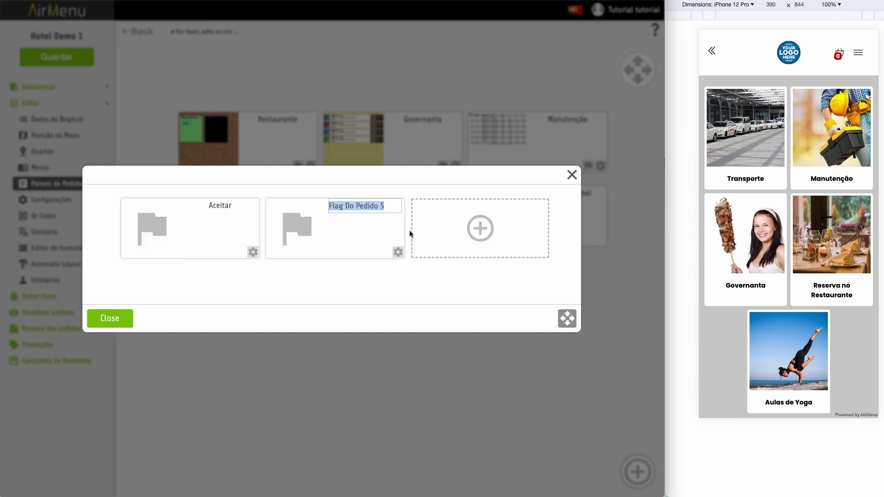
{"action": "type", "text": "Cancelar"}
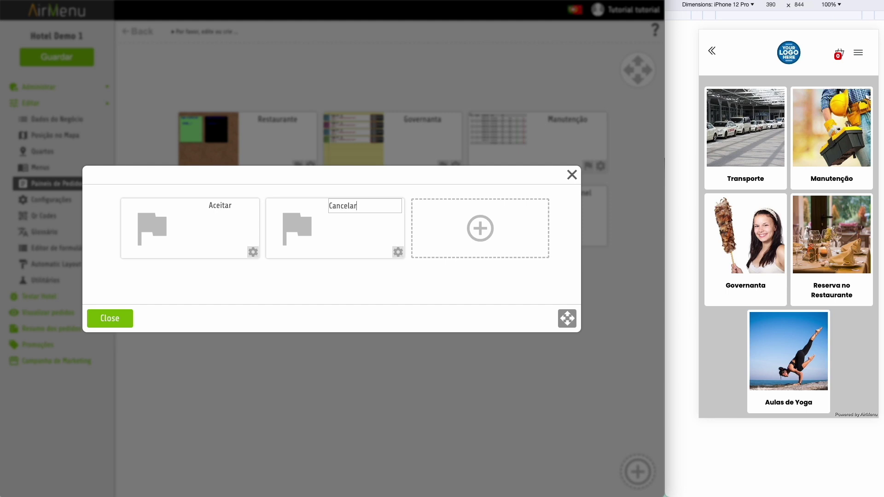
{"action": "key", "text": "Return"}
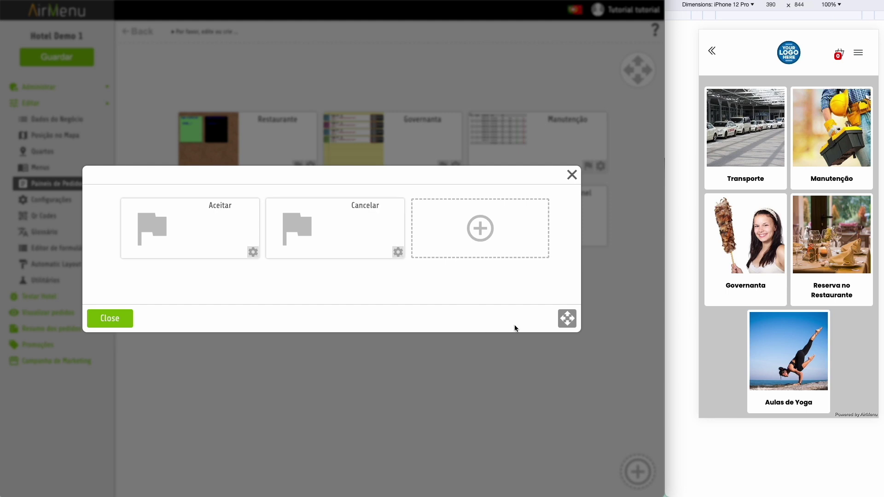
{"action": "left_click", "coordinate": [110, 318]}
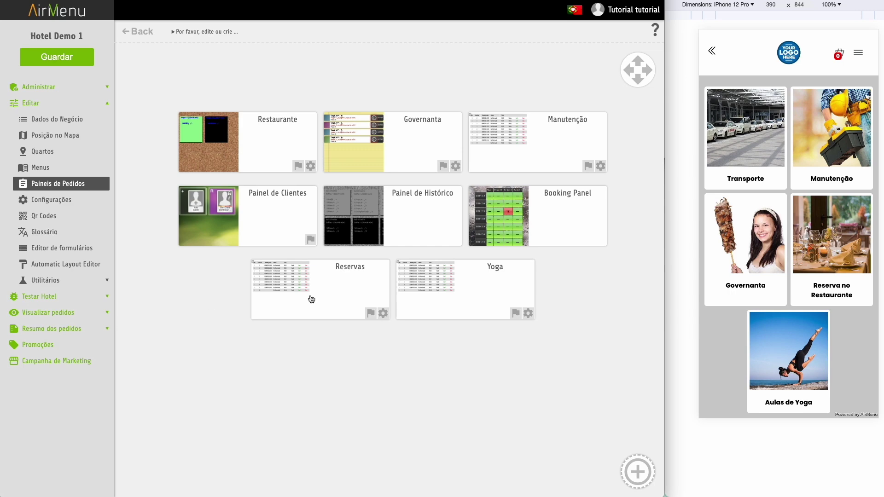
Set the action type of the Yoga panel's Aceitar flag to Termina pedido
{"action": "left_click", "coordinate": [515, 313]}
{"action": "left_click", "coordinate": [253, 252]}
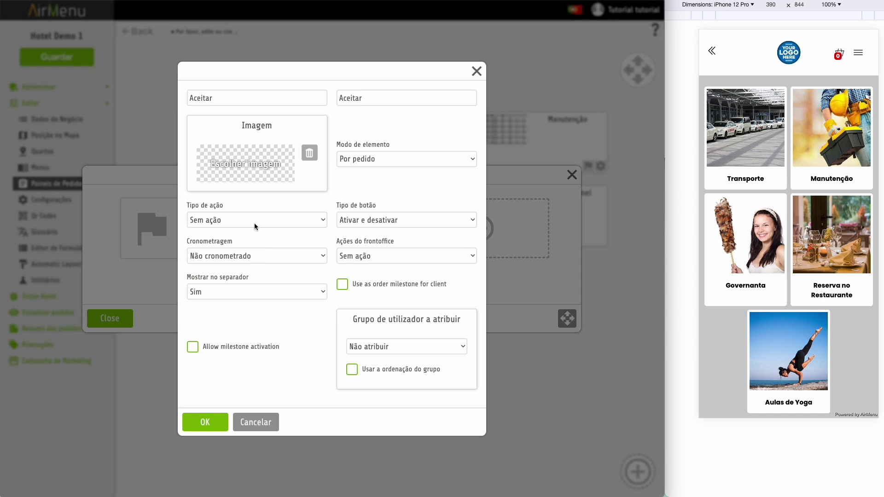
{"action": "left_click", "coordinate": [253, 220]}
{"action": "left_click", "coordinate": [254, 245]}
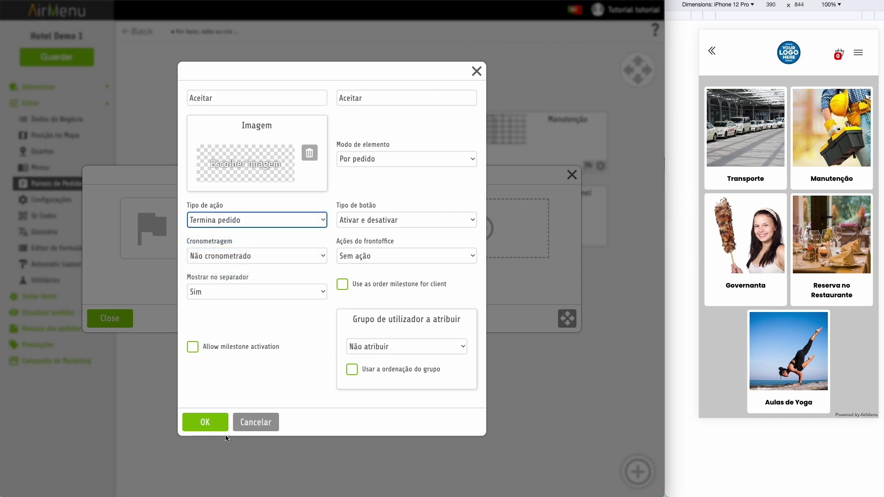
{"action": "left_click", "coordinate": [210, 419]}
Set the Cancelar flag's action type to Cancela pedido and save the hotel's changes
{"action": "left_click", "coordinate": [402, 254]}
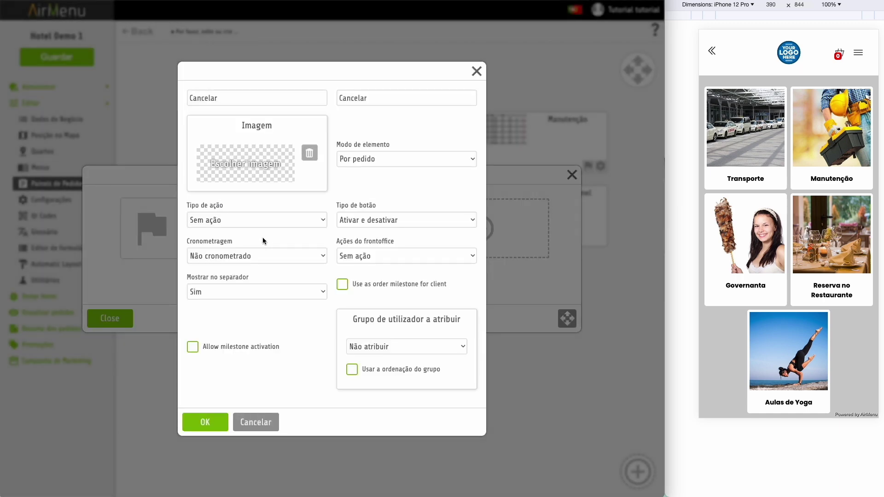
{"action": "left_click", "coordinate": [264, 222]}
{"action": "left_click", "coordinate": [266, 233]}
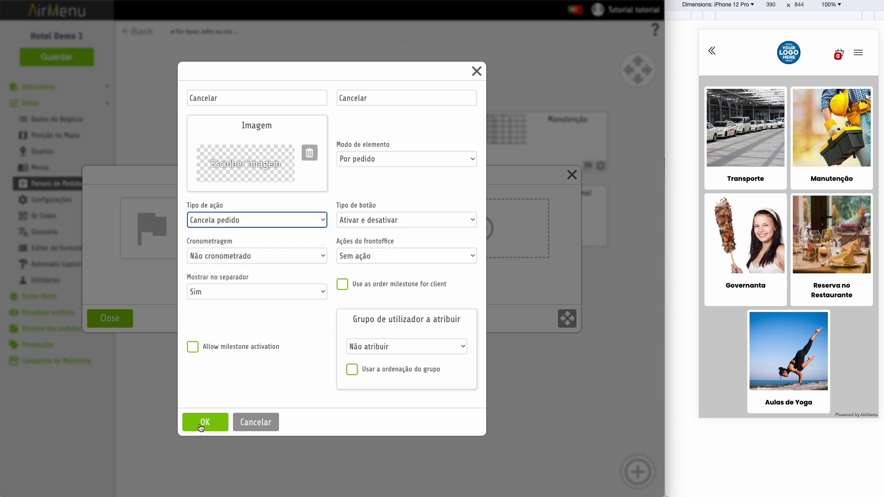
{"action": "left_click", "coordinate": [202, 421]}
{"action": "left_click", "coordinate": [113, 318]}
{"action": "left_click", "coordinate": [55, 55]}
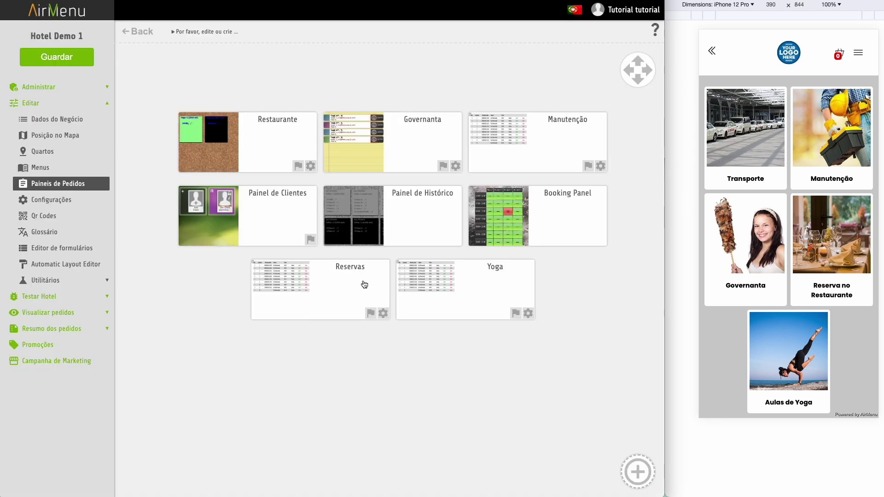
Set the minimum scheduling time of the Aulas de Yoga family to 2400 minutes in its Agendamento parcial settings
{"action": "left_click", "coordinate": [63, 165]}
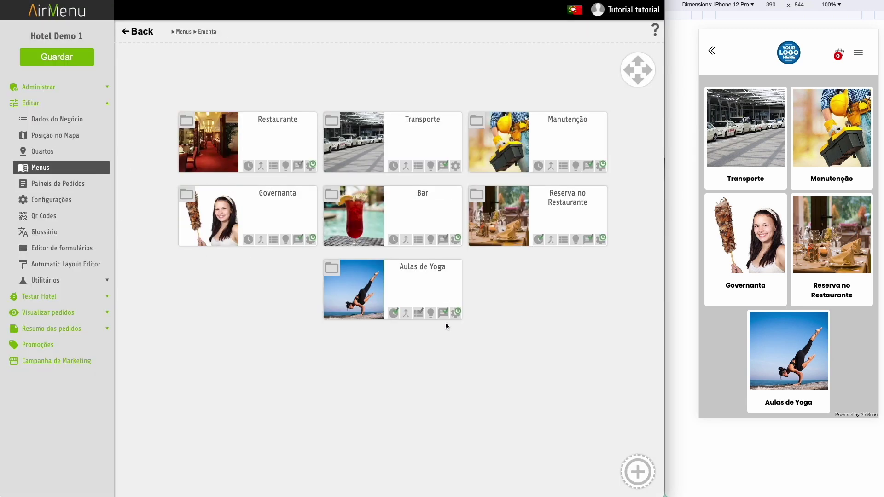
{"action": "left_click", "coordinate": [399, 314]}
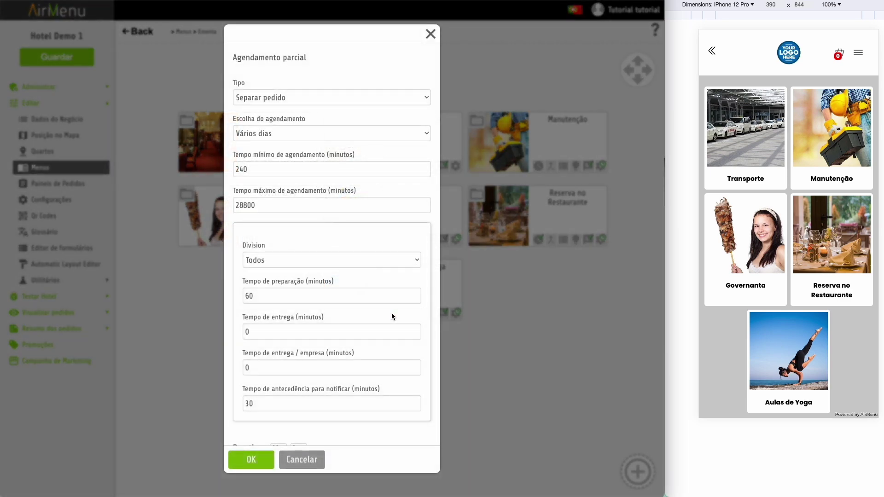
{"action": "left_click", "coordinate": [287, 166]}
{"action": "scroll", "coordinate": [303, 422], "scroll_direction": "down", "scroll_amount": 5}
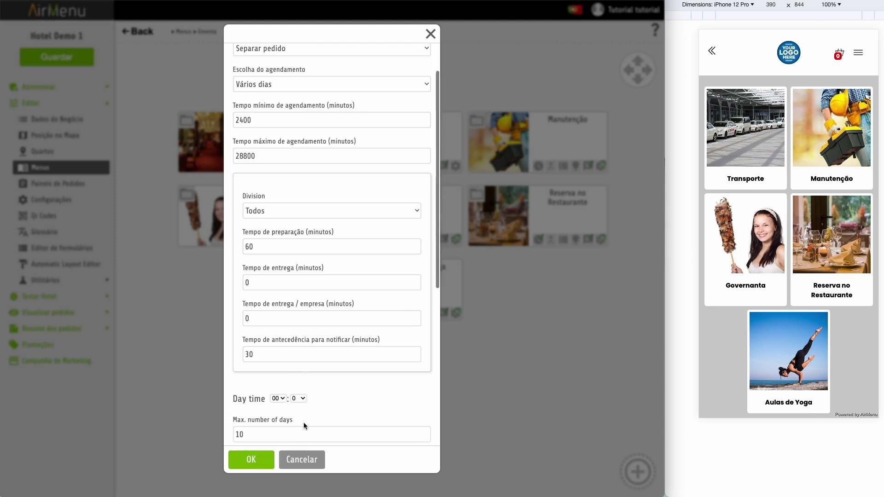
{"action": "scroll", "coordinate": [303, 421], "scroll_direction": "down", "scroll_amount": 5}
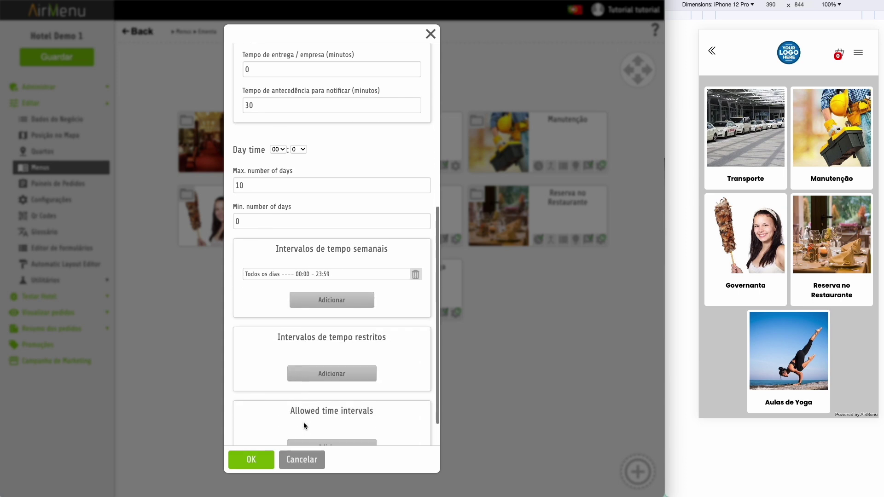
{"action": "left_click", "coordinate": [252, 458]}
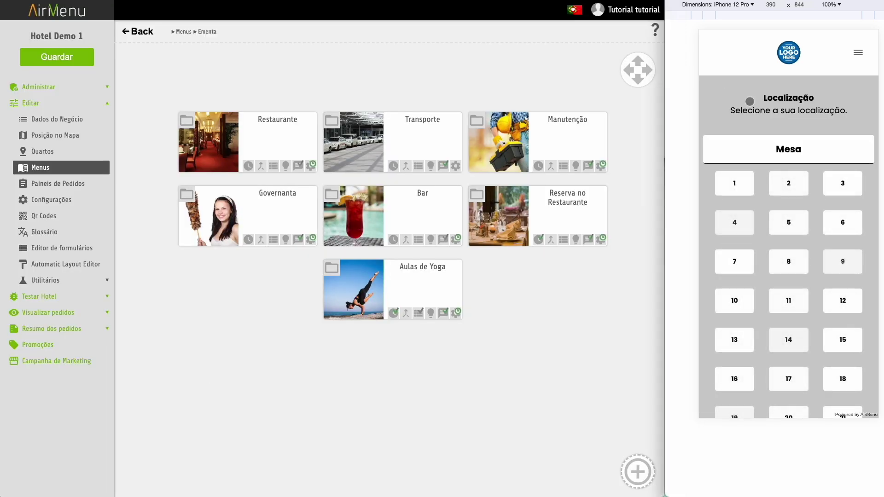
In the guest phone preview, choose Quarto 1014 as the location and open Aulas de Yoga
{"action": "scroll", "coordinate": [787, 290], "scroll_direction": "down", "scroll_amount": 10}
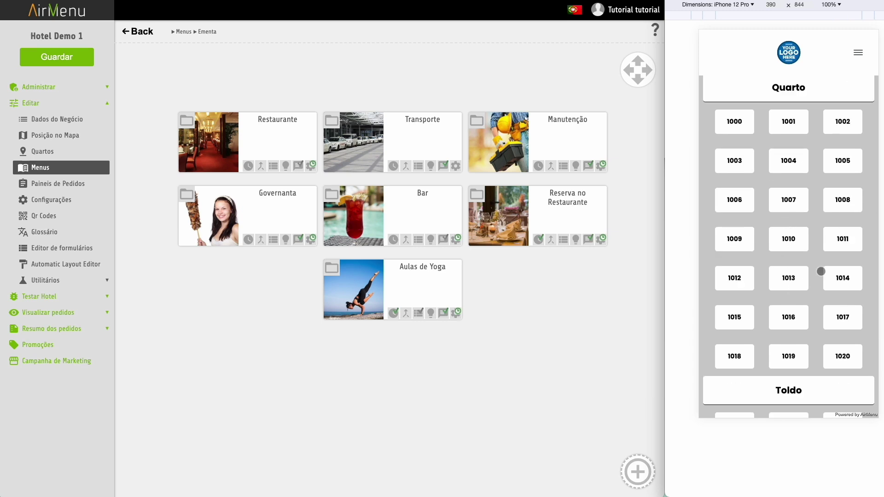
{"action": "scroll", "coordinate": [779, 244], "scroll_direction": "up", "scroll_amount": 2}
{"action": "left_click", "coordinate": [849, 313]}
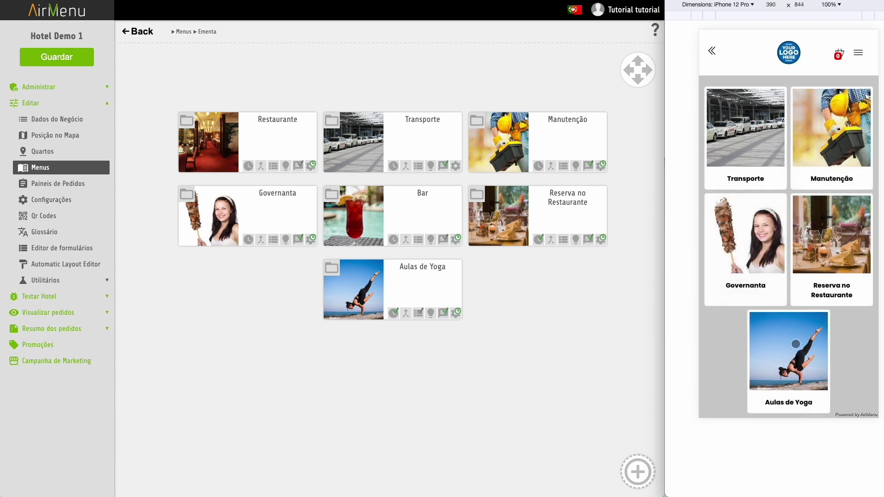
{"action": "left_click", "coordinate": [794, 361]}
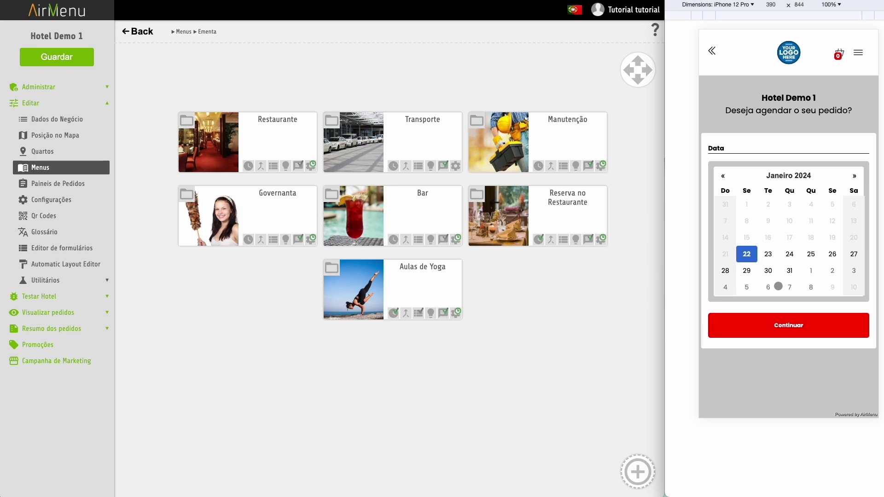
Schedule the yoga classes for 29, 30 and 31 January 2024 and continue to the class items
{"action": "left_click", "coordinate": [746, 267]}
{"action": "left_click", "coordinate": [768, 271]}
{"action": "left_click", "coordinate": [789, 270]}
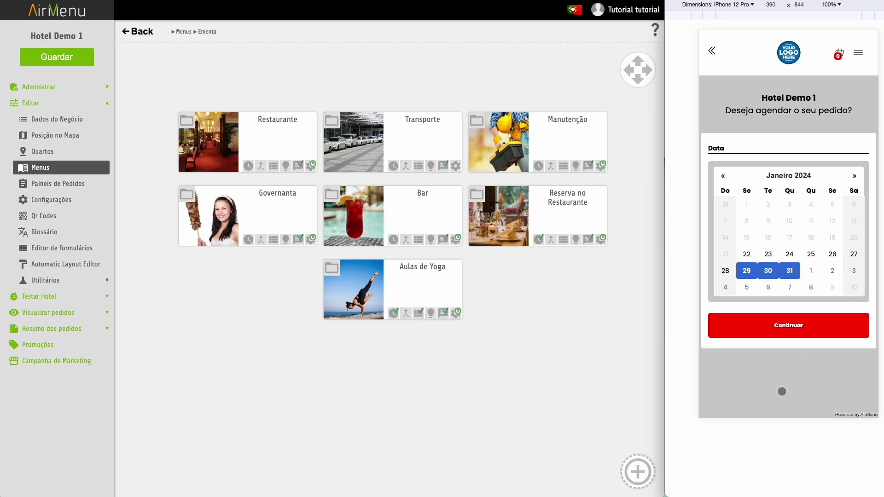
{"action": "left_click", "coordinate": [791, 327]}
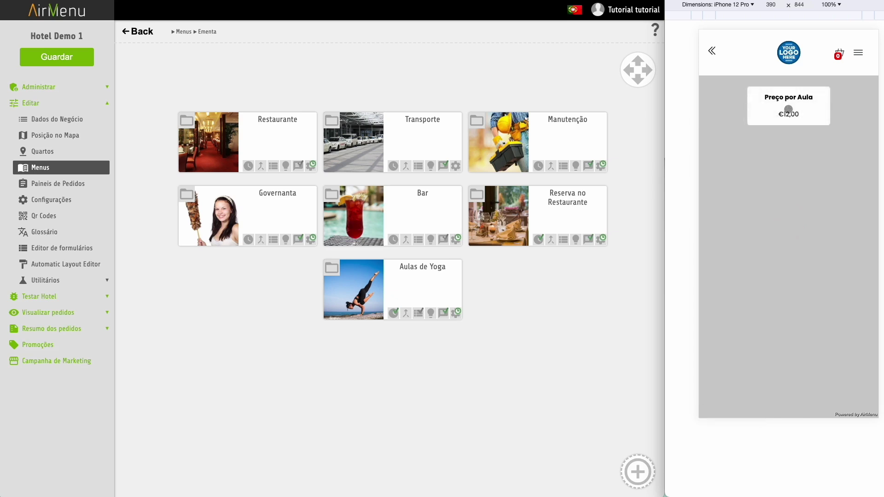
Add one Preço por Aula for each chosen day to the order and confirm the order from the cart
{"action": "left_click", "coordinate": [788, 110]}
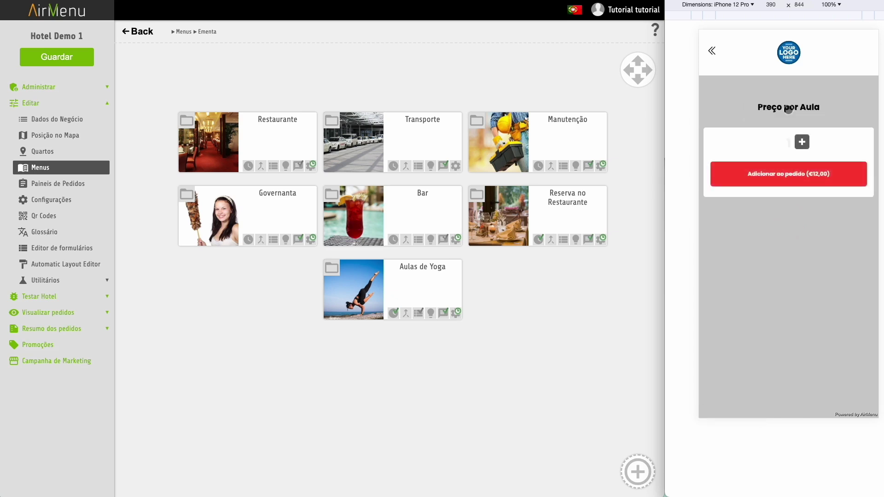
{"action": "left_click", "coordinate": [792, 175]}
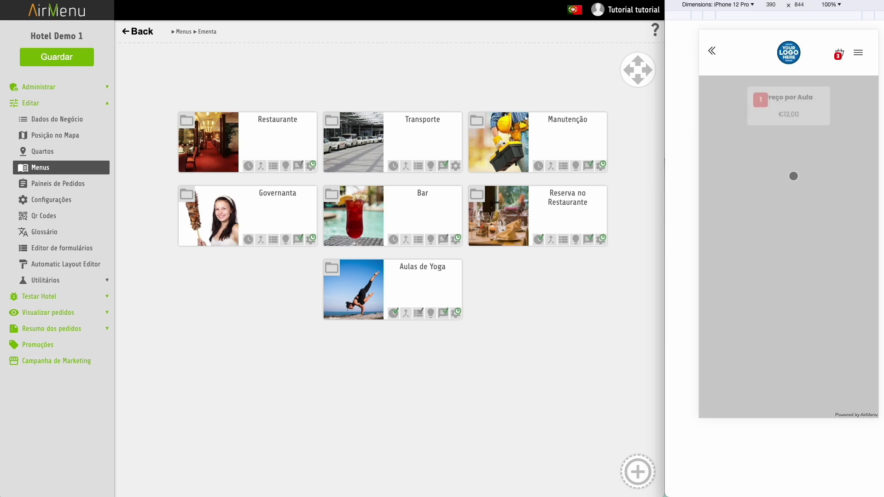
{"action": "left_click", "coordinate": [838, 56]}
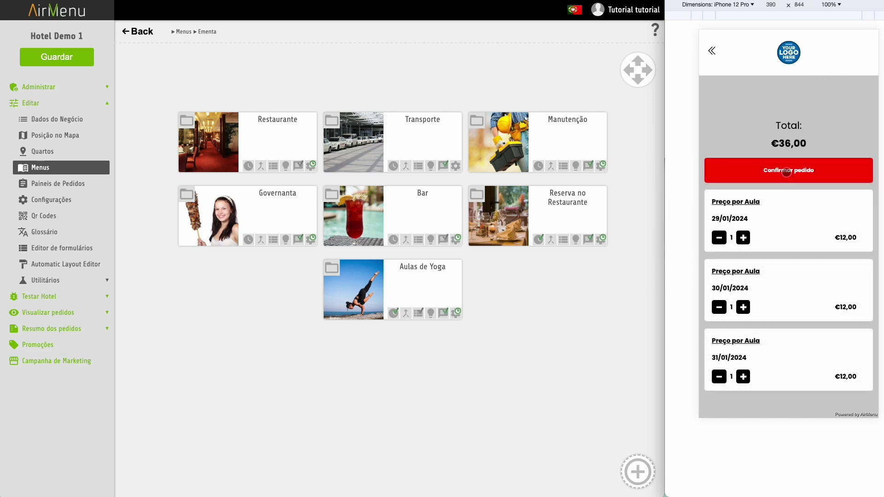
{"action": "left_click", "coordinate": [787, 172]}
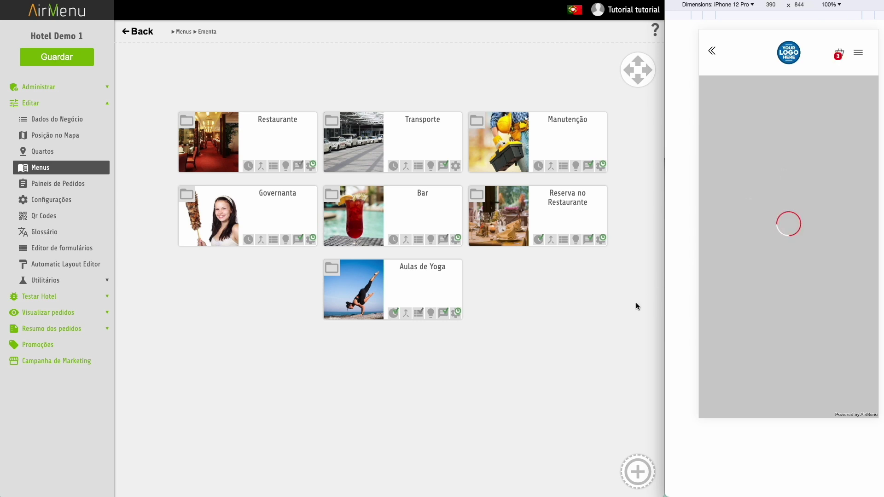
Switch to the AirMenu order panels, review the new yoga order's details and dismiss the guest's order confirmation
{"action": "key", "text": "alt+Tab"}
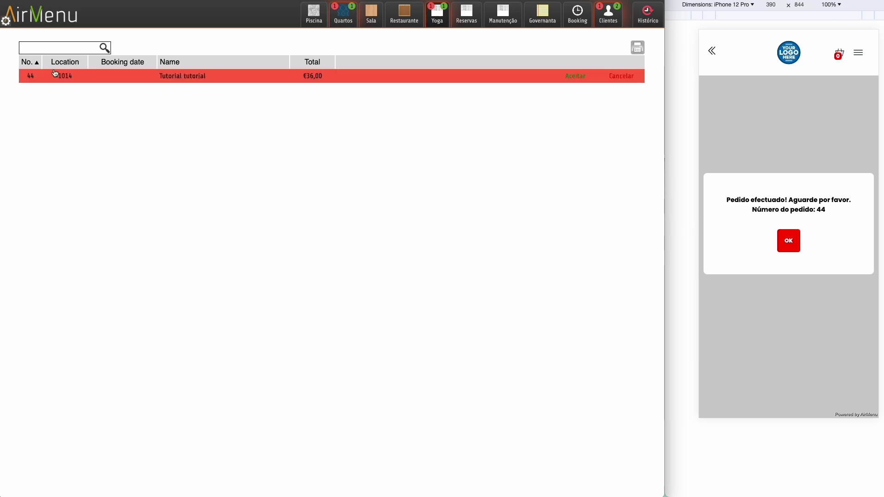
{"action": "left_click", "coordinate": [185, 77]}
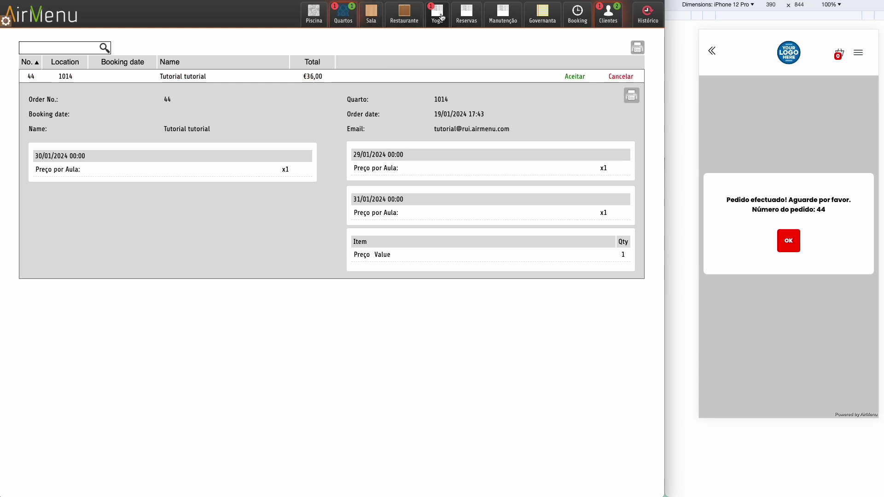
{"action": "left_click", "coordinate": [412, 77]}
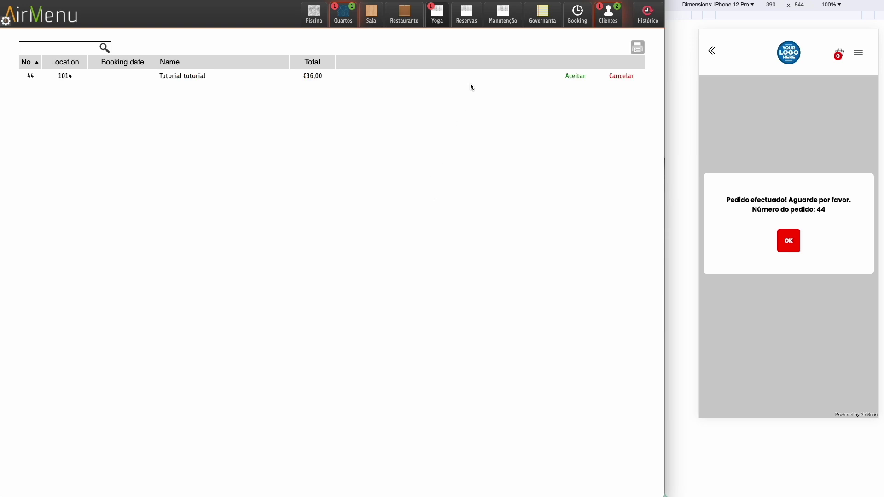
{"action": "left_click", "coordinate": [791, 241]}
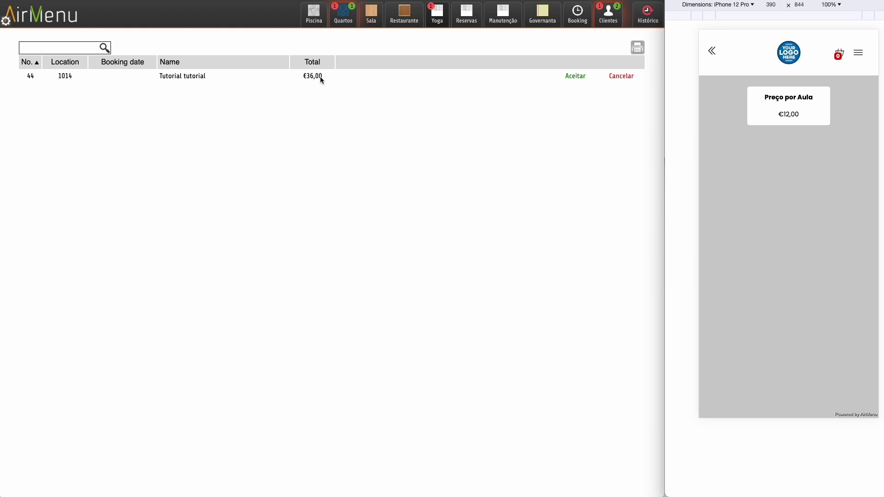
Preview the scheduled orders from 28/01/2024 to 31/01/2024
{"action": "left_click", "coordinate": [5, 21]}
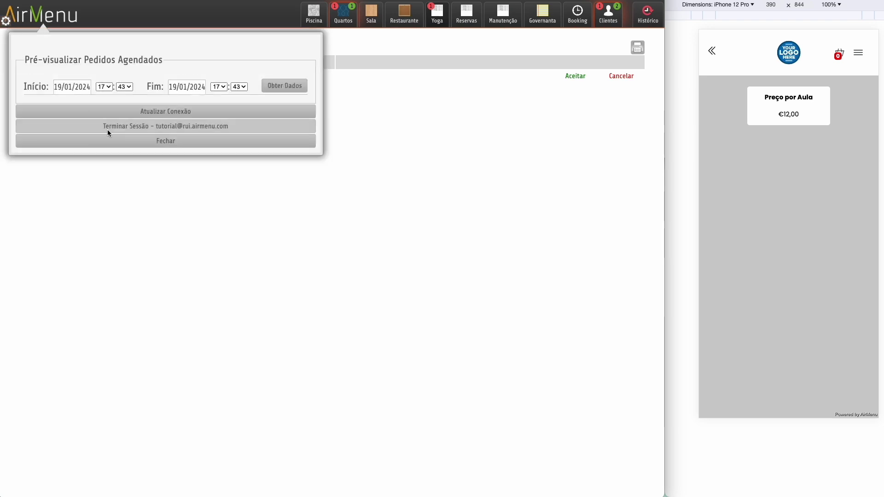
{"action": "left_click", "coordinate": [192, 86]}
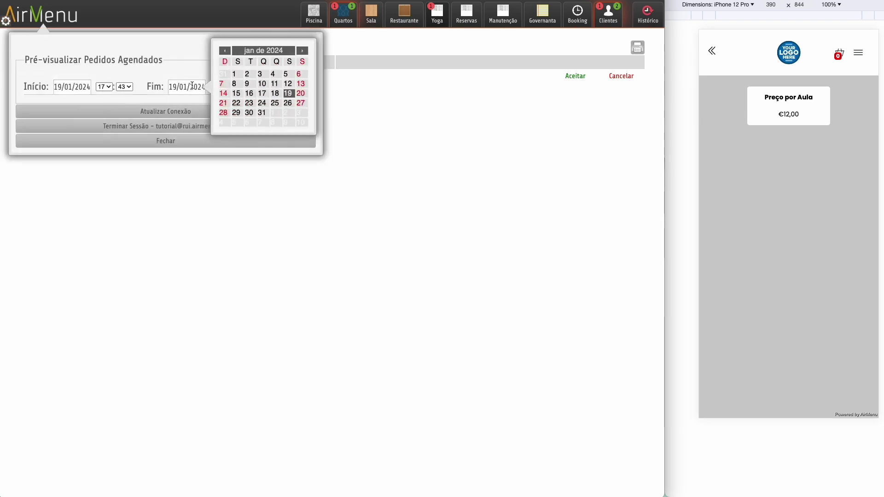
{"action": "left_click", "coordinate": [264, 116]}
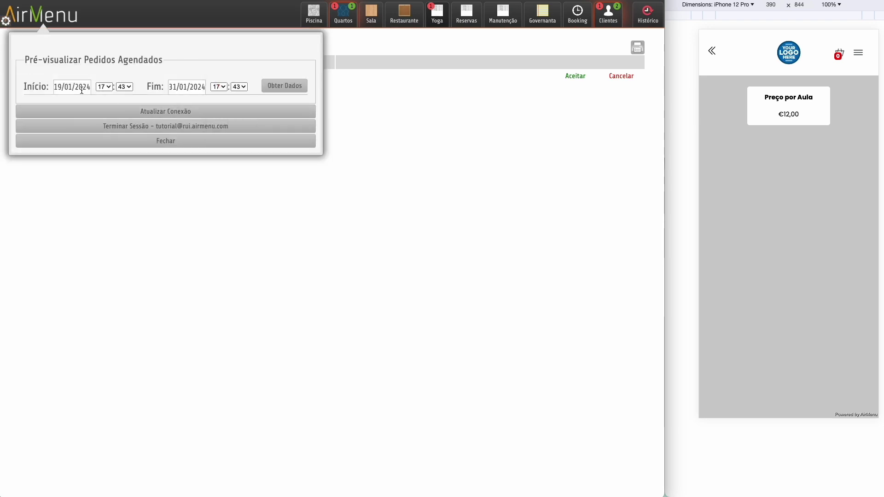
{"action": "left_click", "coordinate": [86, 87]}
{"action": "left_click", "coordinate": [106, 115]}
{"action": "left_click", "coordinate": [275, 87]}
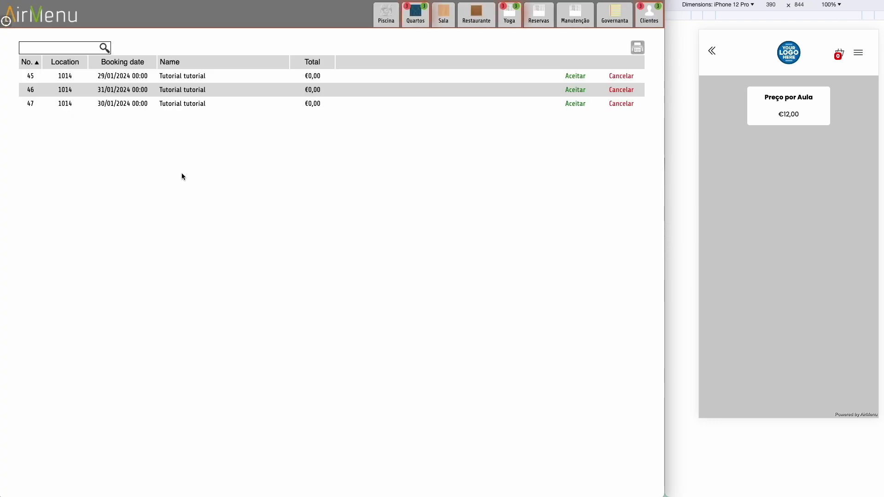
Examine the details of the scheduled yoga orders for 29, 31 and 30 January one by one
{"action": "left_click", "coordinate": [137, 78]}
{"action": "left_click", "coordinate": [241, 80]}
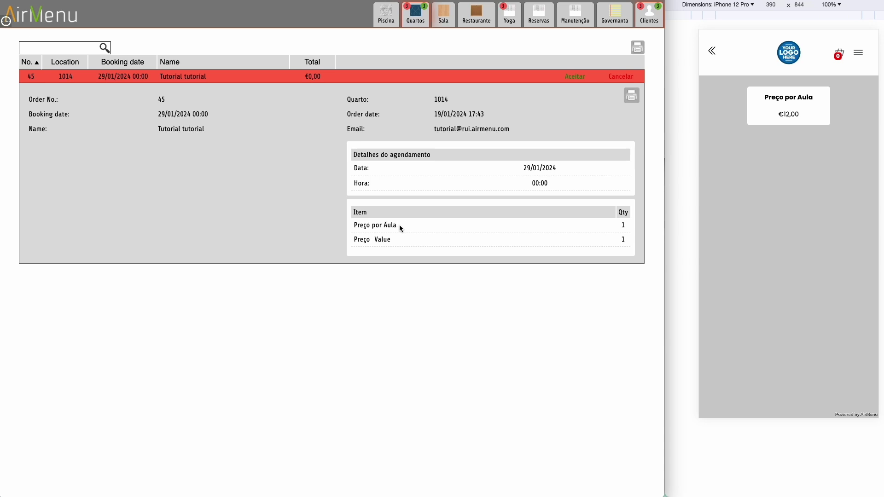
{"action": "left_click", "coordinate": [151, 77]}
{"action": "left_click", "coordinate": [160, 91]}
{"action": "left_click", "coordinate": [160, 90]}
{"action": "left_click", "coordinate": [161, 105]}
{"action": "left_click", "coordinate": [160, 105]}
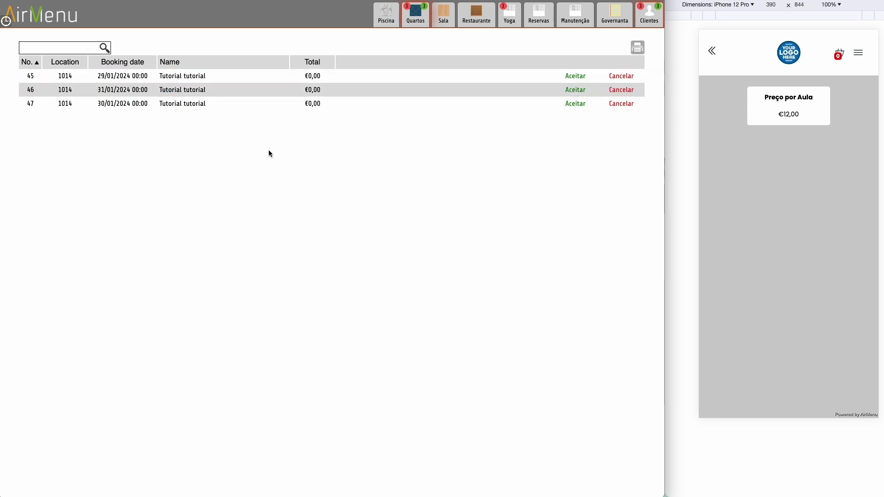
Leave the scheduled orders preview and return the panels to real-time mode
{"action": "left_click", "coordinate": [6, 22]}
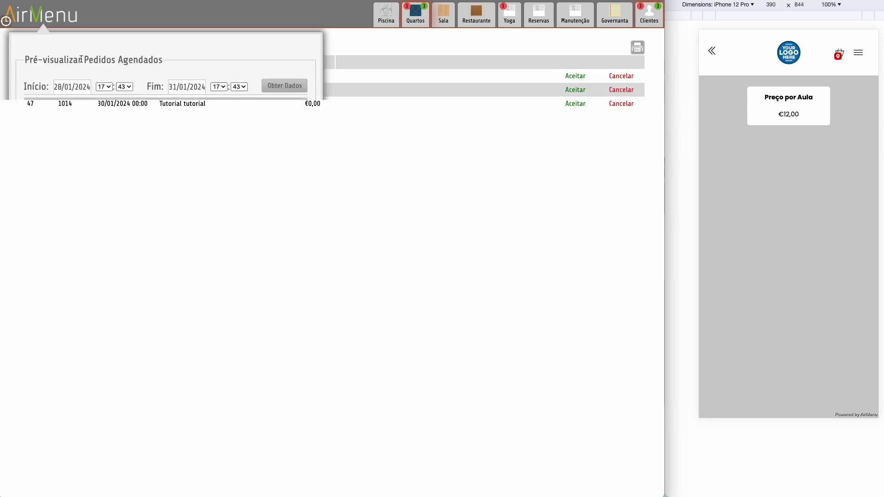
{"action": "left_click", "coordinate": [176, 140]}
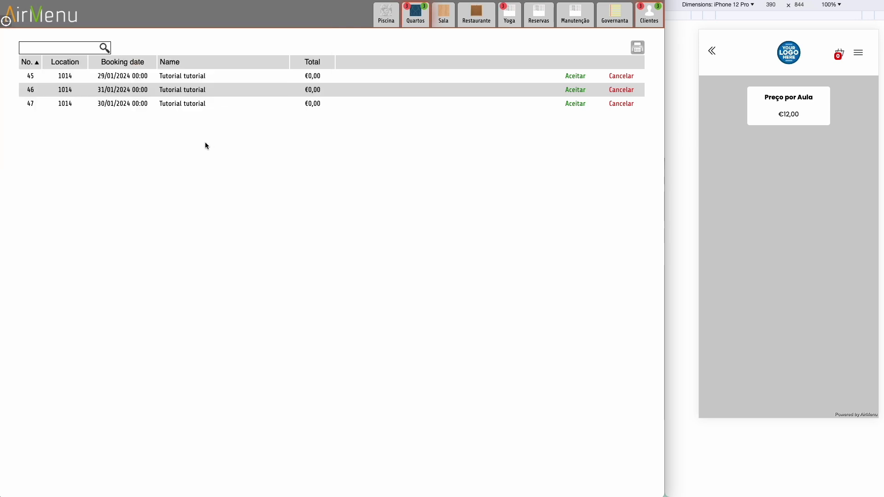
{"action": "left_click", "coordinate": [6, 22]}
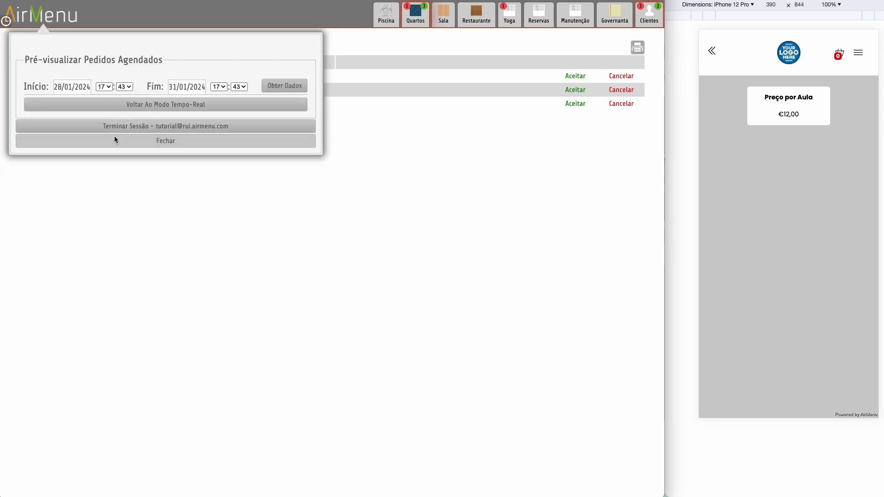
{"action": "left_click", "coordinate": [224, 107]}
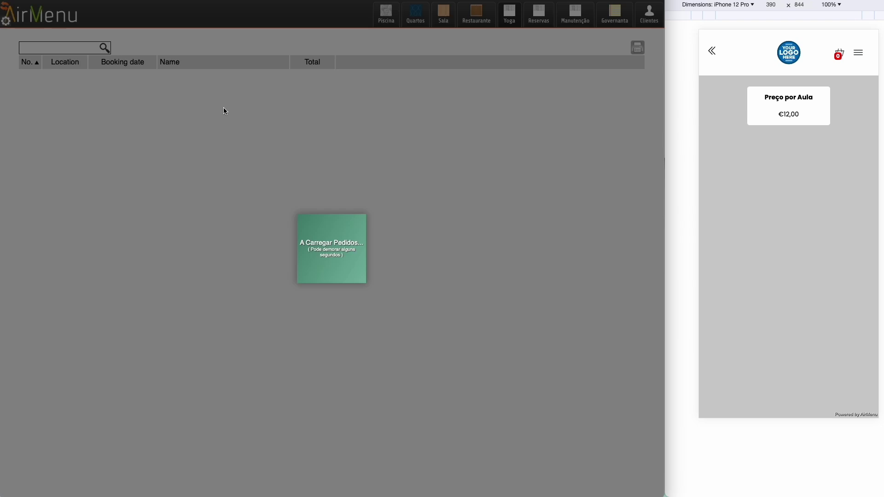